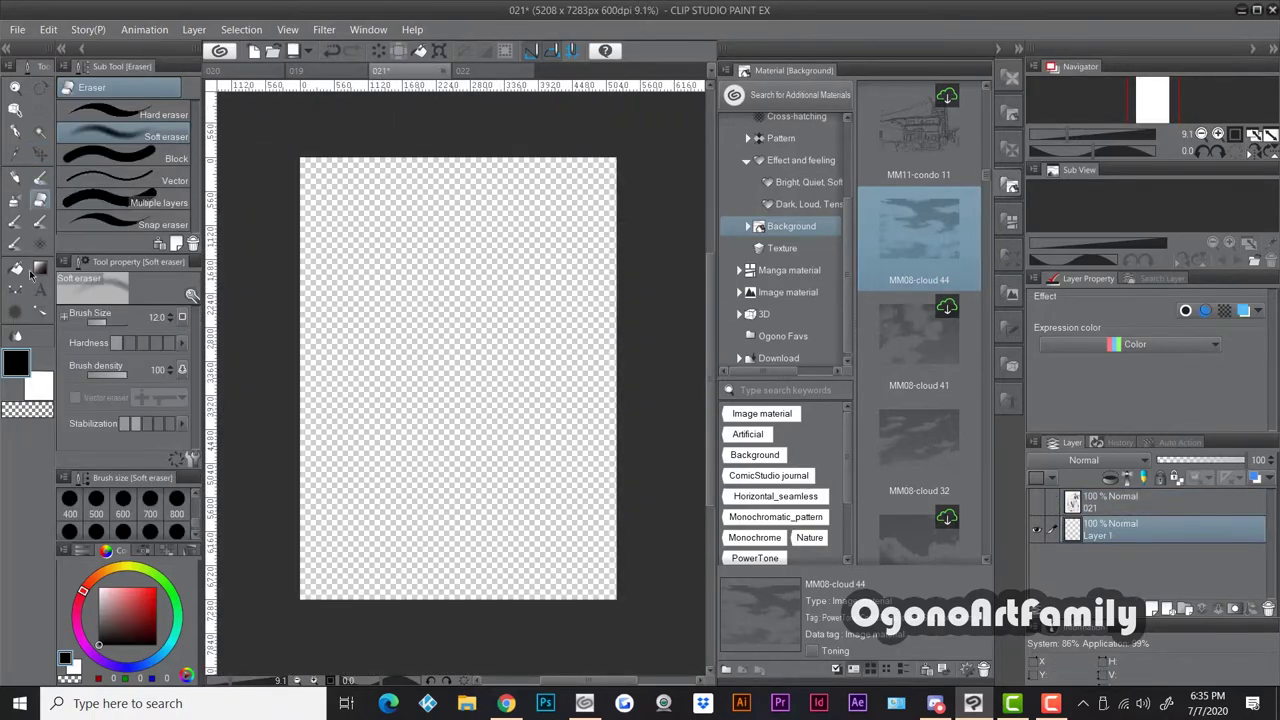
# Fill Layer 1 with white and redraw the forehead outline in the page's first comic panel on layer 021 with a 25-size G-pen
pyautogui.click(17, 268)
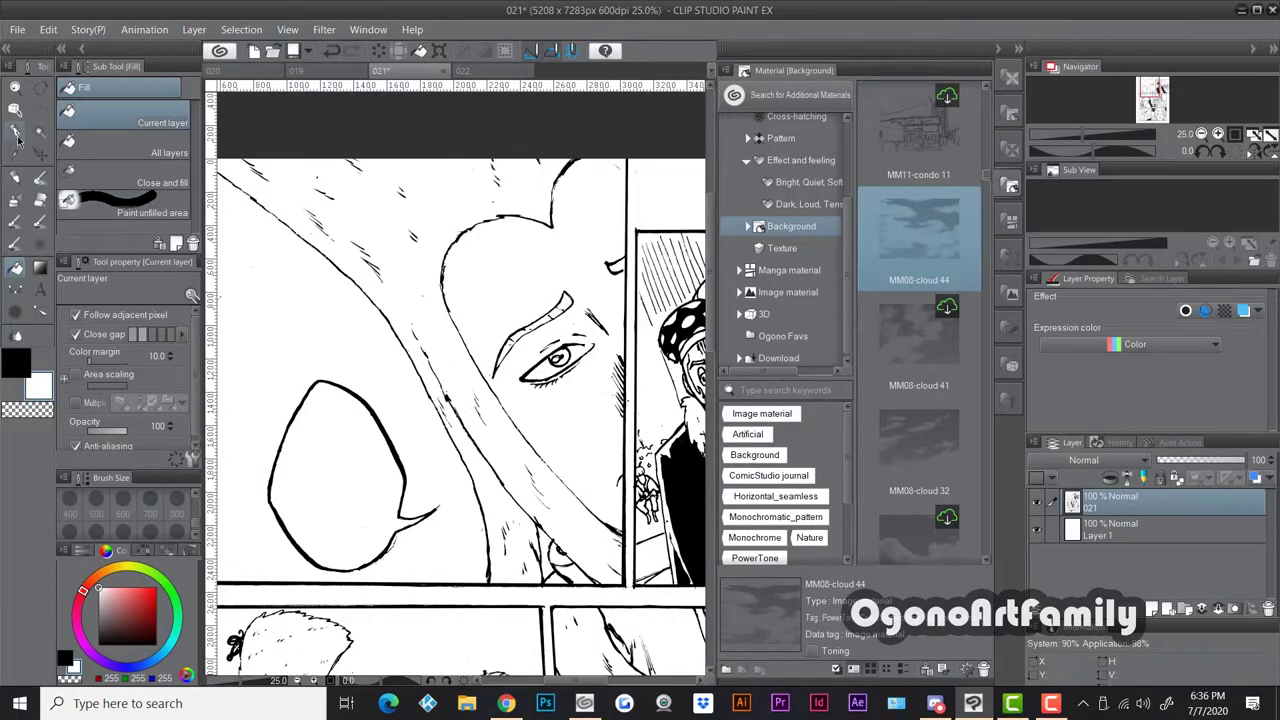
pyautogui.click(15, 132)
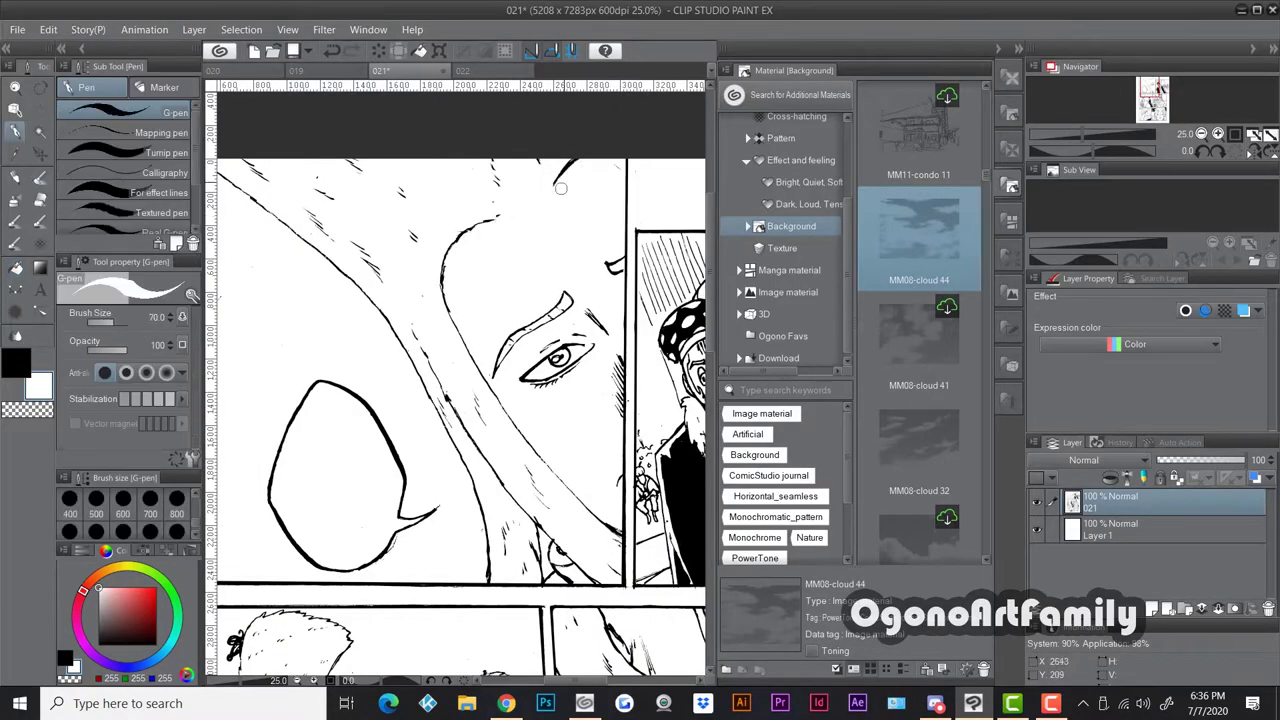
pyautogui.press('x')
pyautogui.press('[')
pyautogui.press('[')
pyautogui.press('[')
pyautogui.press('[')
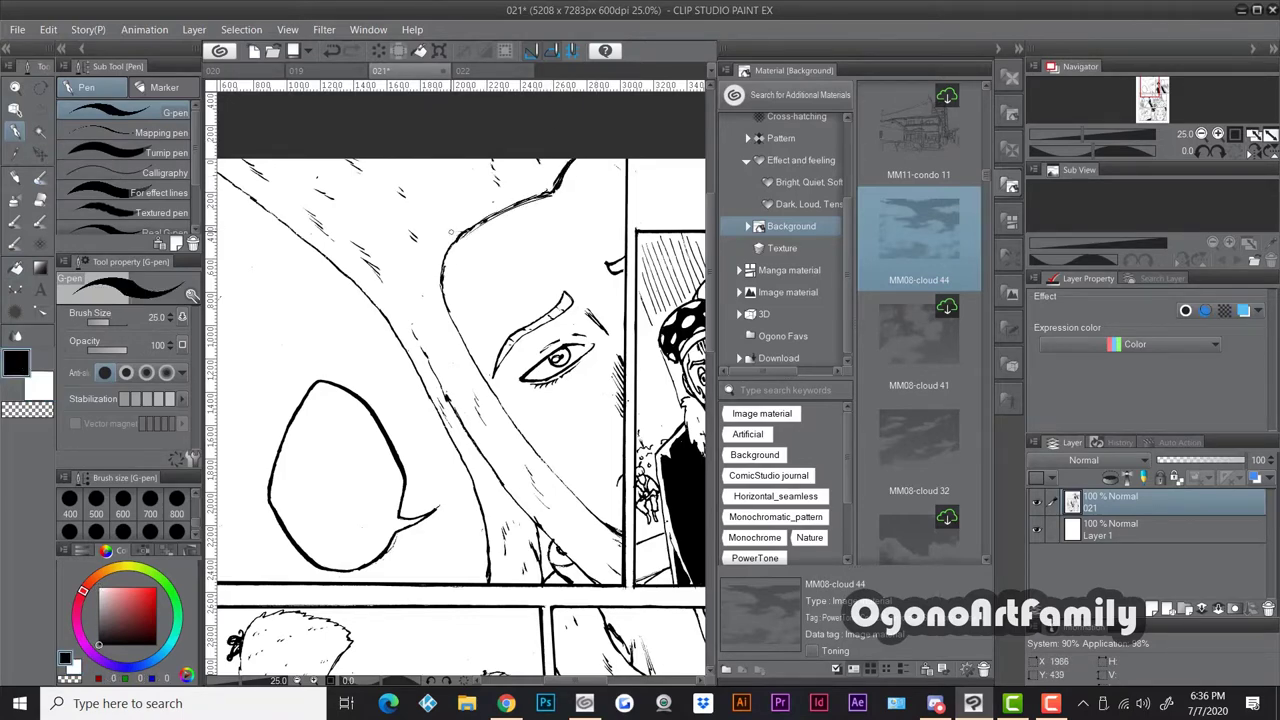
# Clean up the line art around the forehead in the first comic panel with the Soft eraser and the 25-size G-pen
pyautogui.scroll(2, 450, 232)
pyautogui.press('e')
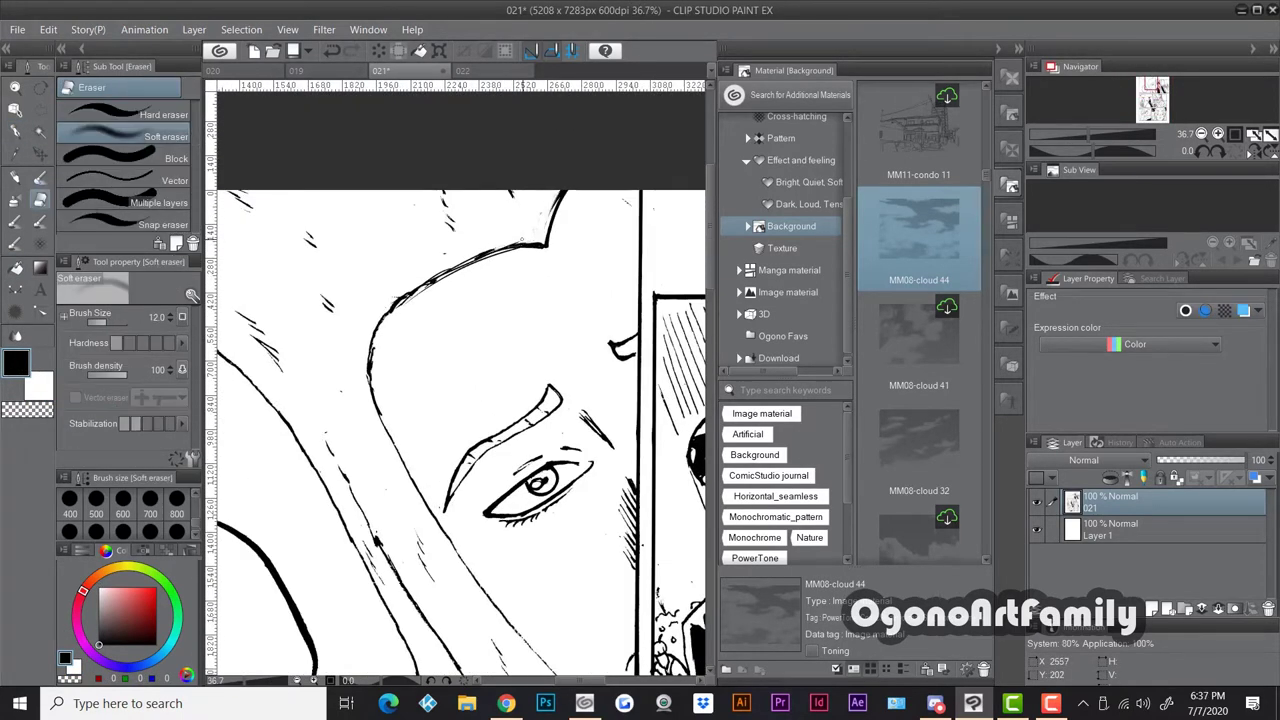
pyautogui.moveTo(566, 208); pyautogui.dragTo(512, 205)
pyautogui.click(15, 132)
pyautogui.scroll(-3, 528, 273)
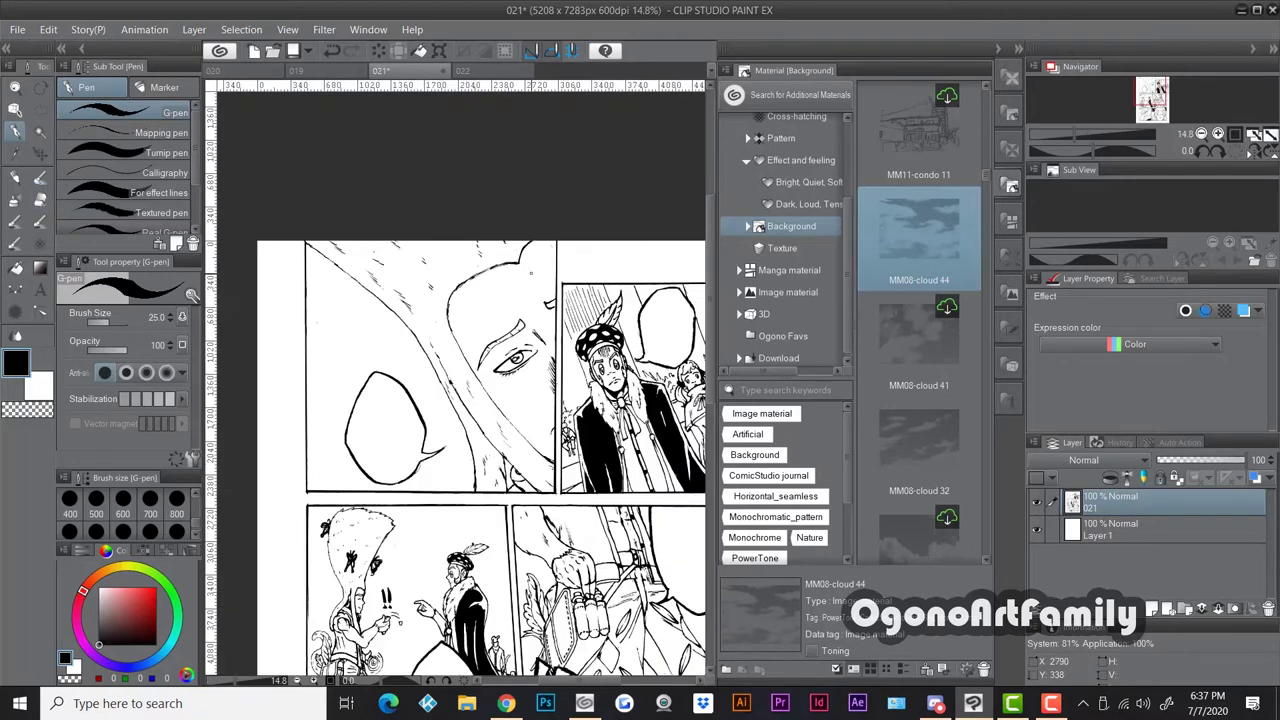
pyautogui.scroll(3, 530, 275)
pyautogui.press('e')
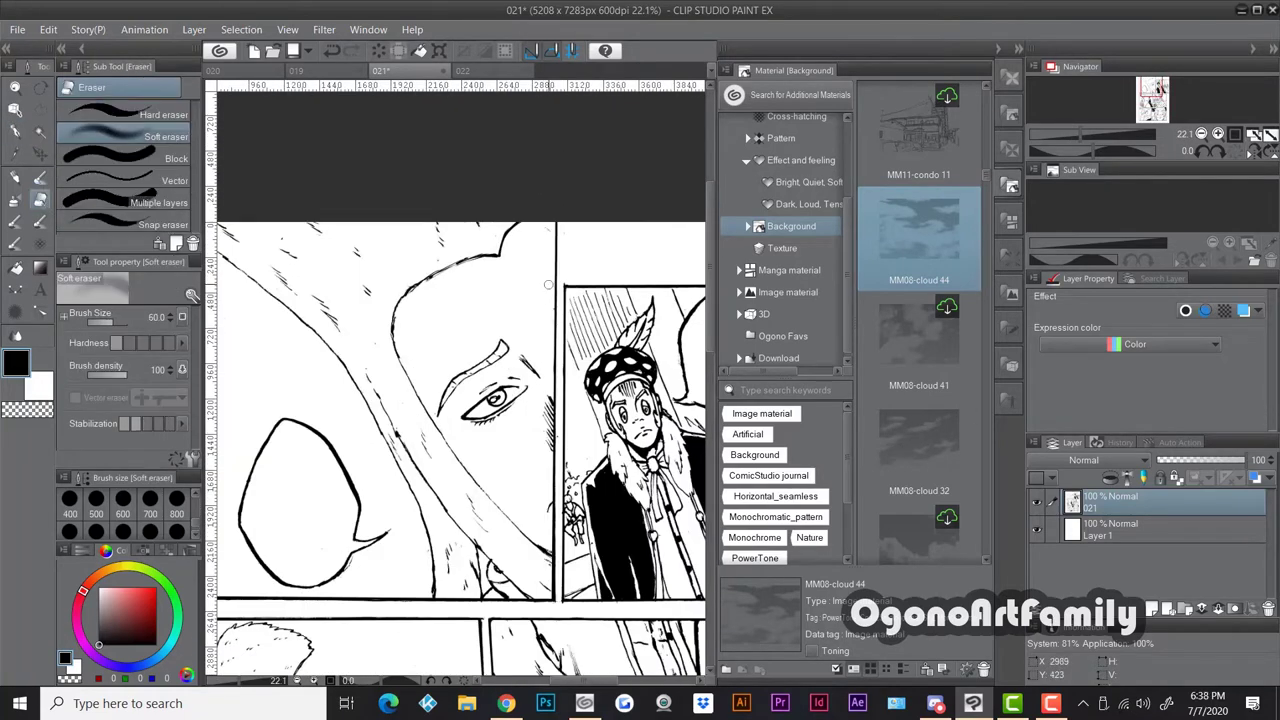
pyautogui.scroll(2, 519, 316)
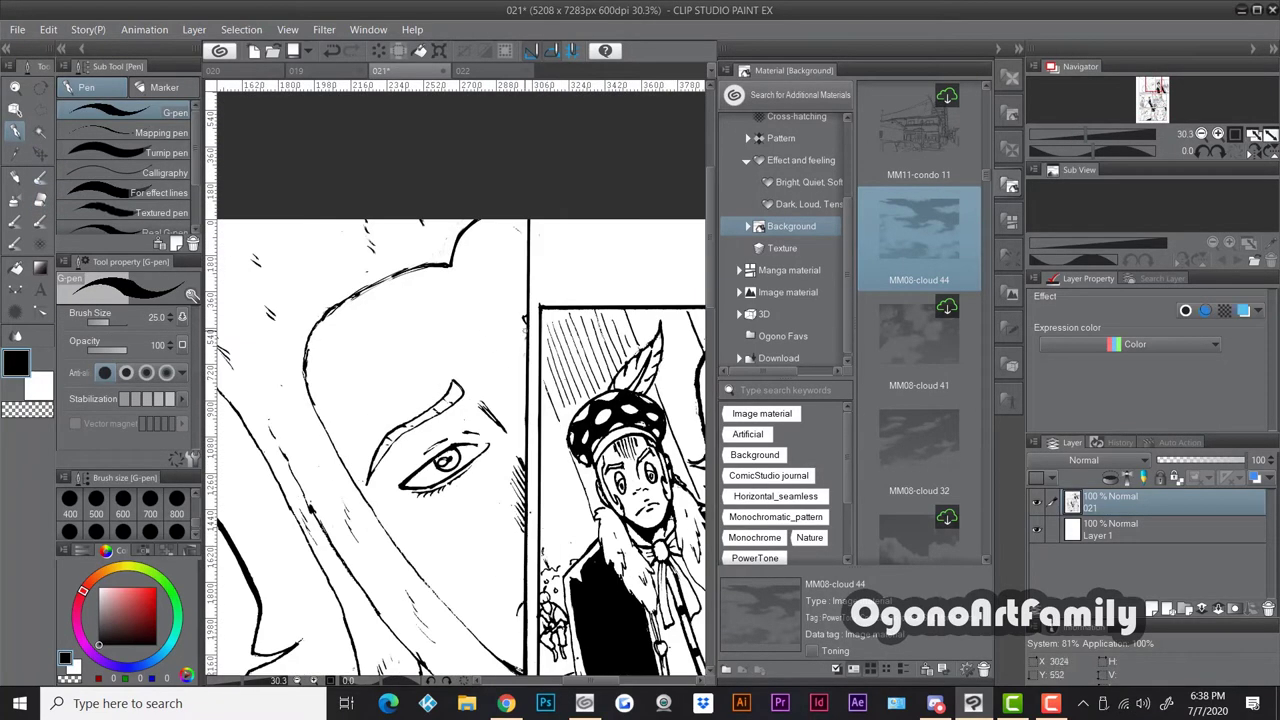
pyautogui.press('p')
pyautogui.scroll(-5, 519, 316)
# Show the Basic monochromatic tone materials and add a new layer above layer 021
pyautogui.press('w')
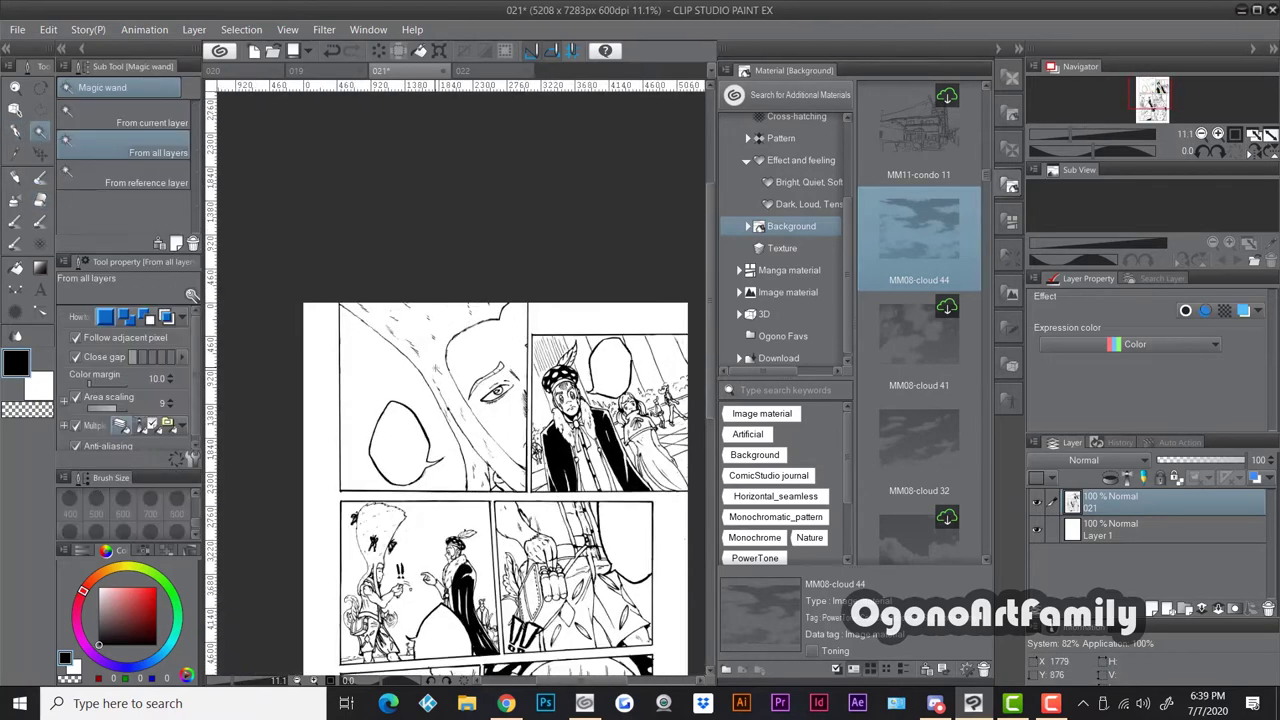
pyautogui.scroll(2, 781, 240)
pyautogui.click(778, 148)
pyautogui.scroll(1, 460, 384)
pyautogui.scroll(-2, 460, 384)
pyautogui.hotkey('ctrl', 'shift', 'n')
pyautogui.scroll(-3, 918, 238)
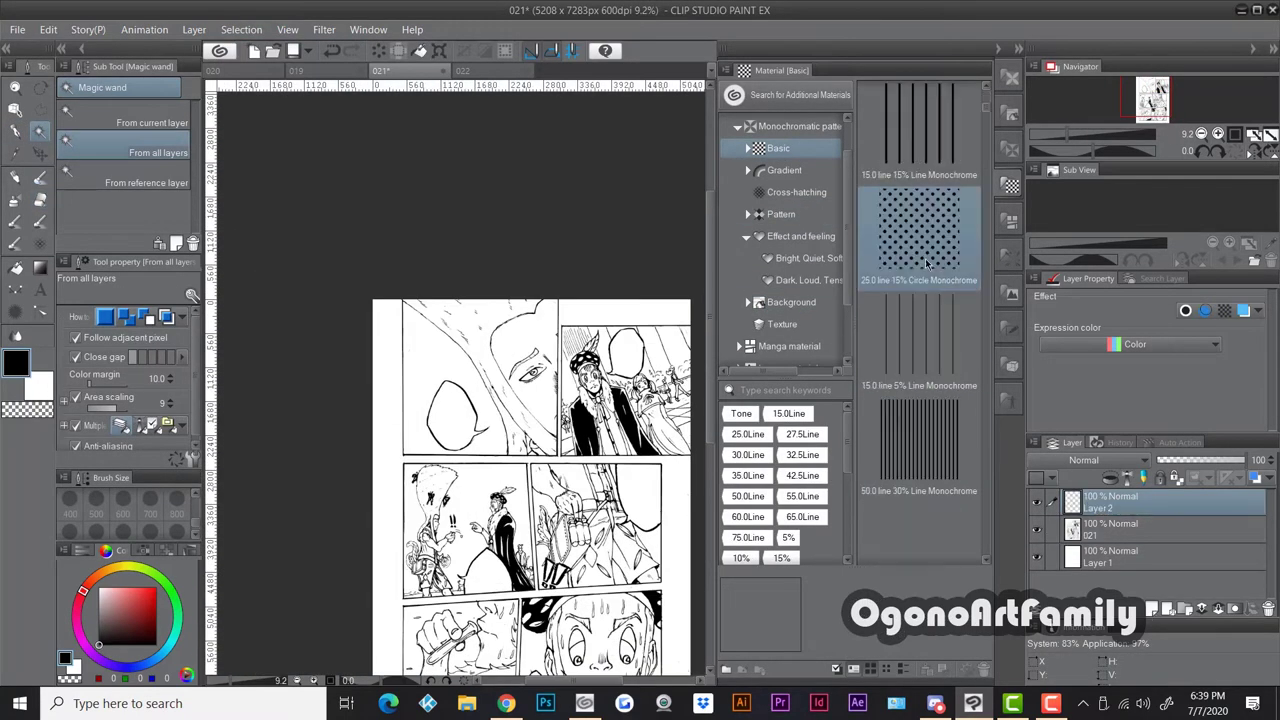
# Select the hanging cloth in the middle-right comic panel, apply the 25.0 line 15% Circle tone to it and name the tone layer os
pyautogui.click(918, 238)
pyautogui.scroll(2, 584, 502)
pyautogui.scroll(1, 584, 502)
pyautogui.click(510, 585)
pyautogui.keyDown('shift'); pyautogui.click(540, 585); pyautogui.keyUp('shift')
pyautogui.moveTo(918, 232); pyautogui.dragTo(530, 560)
pyautogui.doubleClick(1148, 508)
pyautogui.write('os')
pyautogui.press('Return')
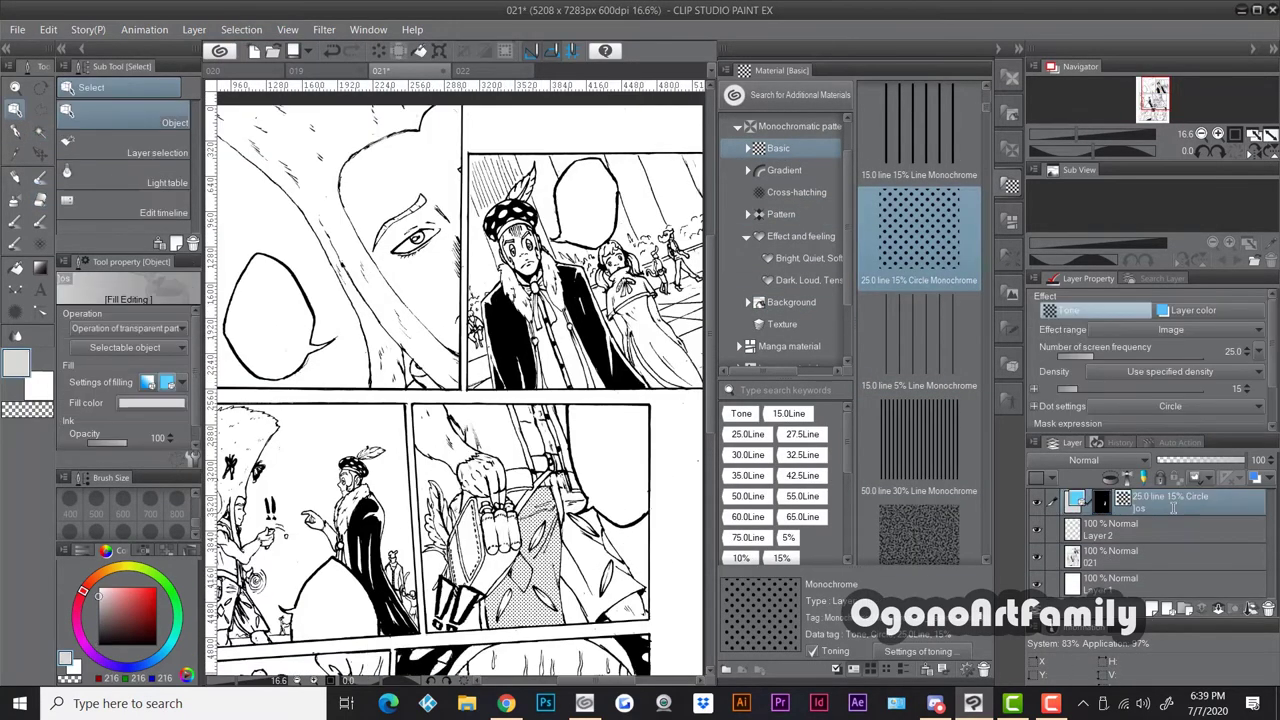
# Paint the tone along the black coat's edges in the top-right comic panel with a 70-size G-pen
pyautogui.moveTo(546, 340)
pyautogui.mouseDown()
pyautogui.moveTo(569, 245)
pyautogui.moveTo(569, 340)
pyautogui.mouseUp()
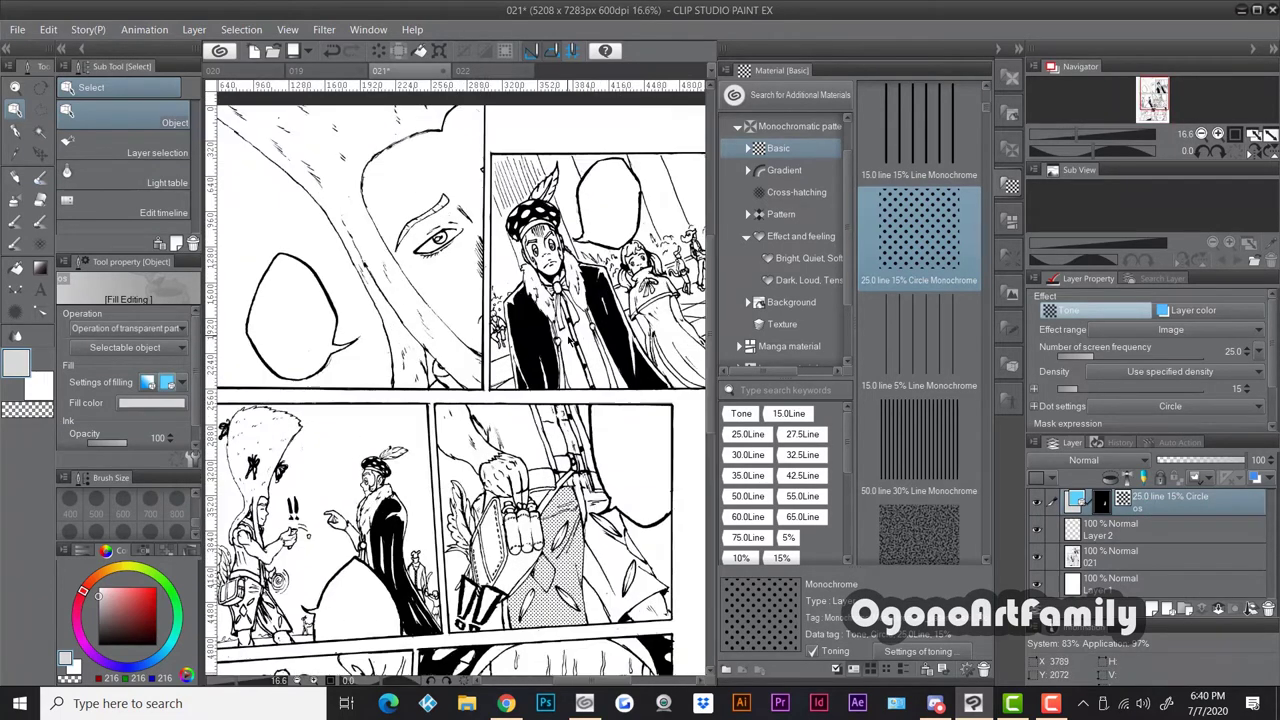
pyautogui.press('p')
pyautogui.scroll(3, 548, 348)
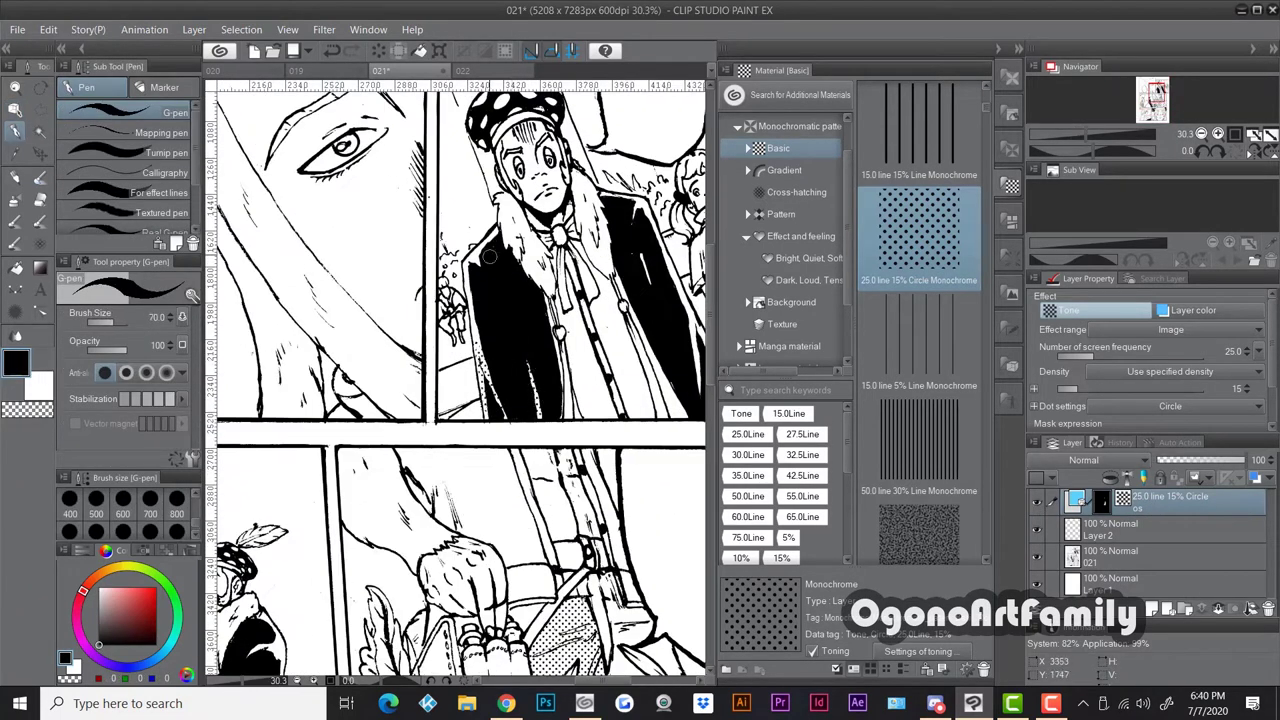
pyautogui.moveTo(639, 205)
pyautogui.mouseDown()
pyautogui.moveTo(698, 370)
pyautogui.moveTo(573, 390)
pyautogui.mouseUp()
pyautogui.moveTo(586, 350); pyautogui.dragTo(630, 410)
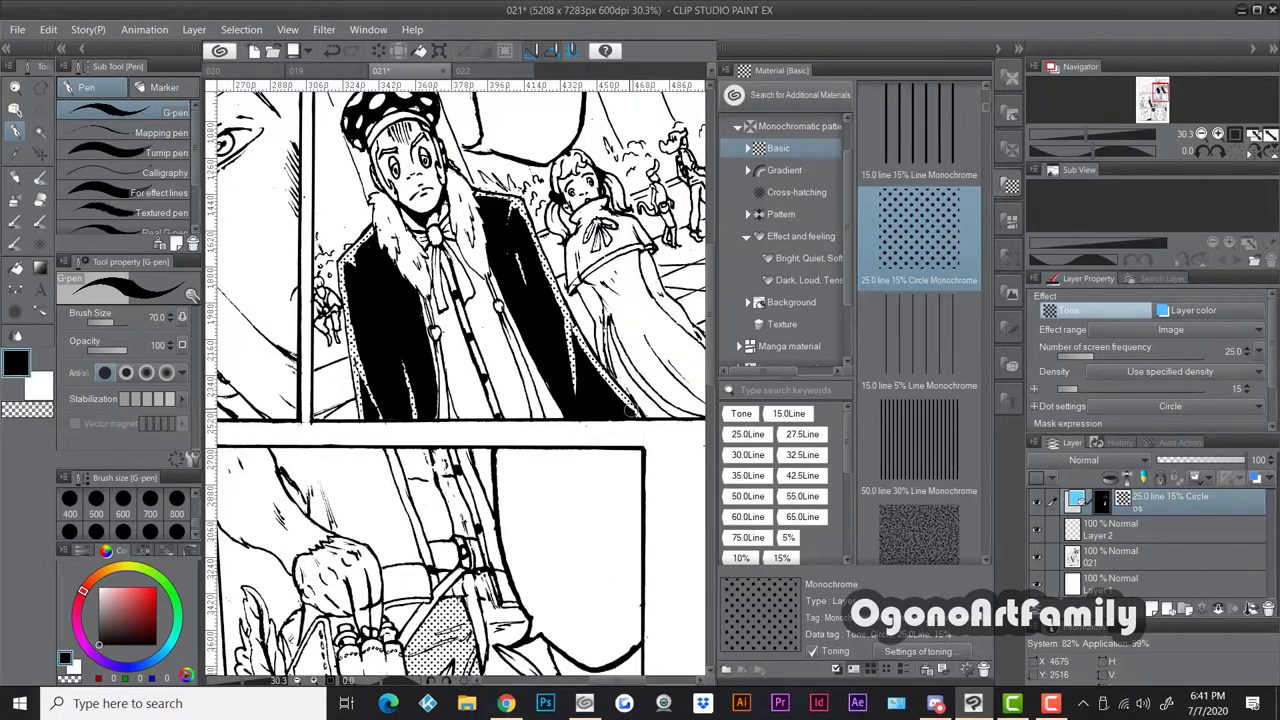
# Paint the tone along the folds and edge of the black cloak in the middle-left comic panel
pyautogui.scroll(-3, 530, 342)
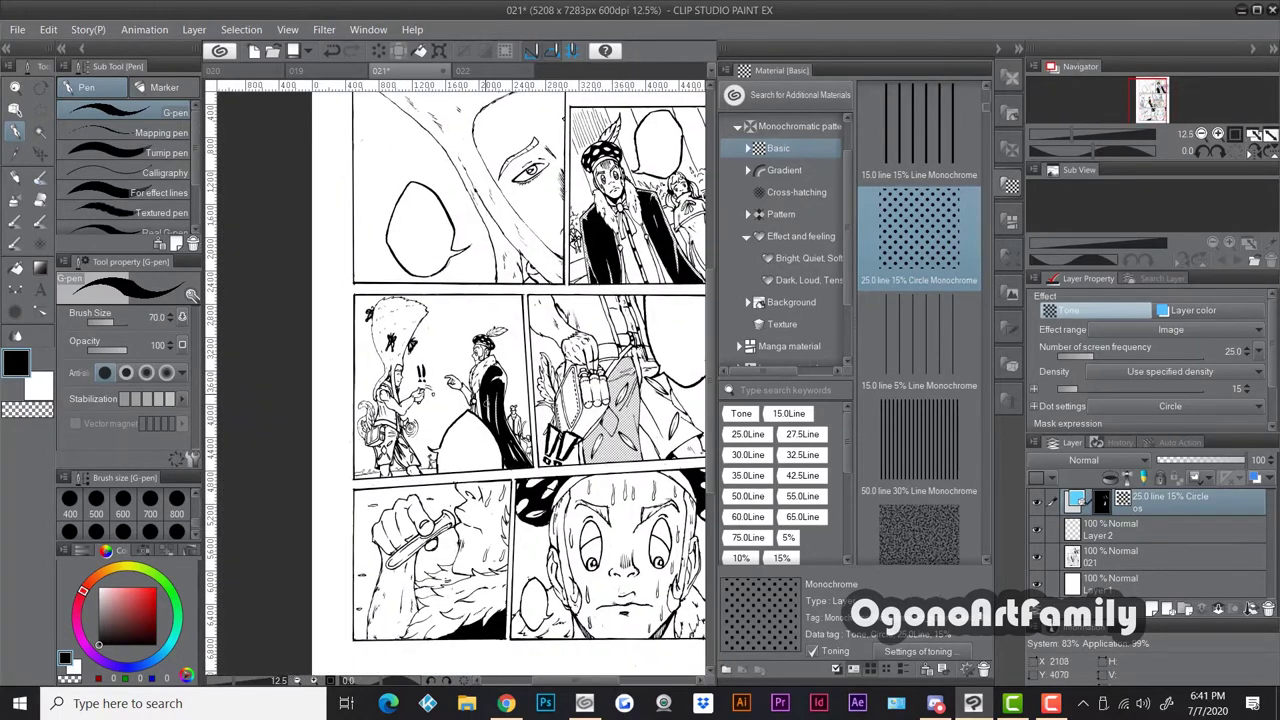
pyautogui.scroll(2, 513, 437)
pyautogui.scroll(-2, 513, 437)
pyautogui.scroll(2, 513, 437)
pyautogui.moveTo(513, 430); pyautogui.dragTo(513, 450)
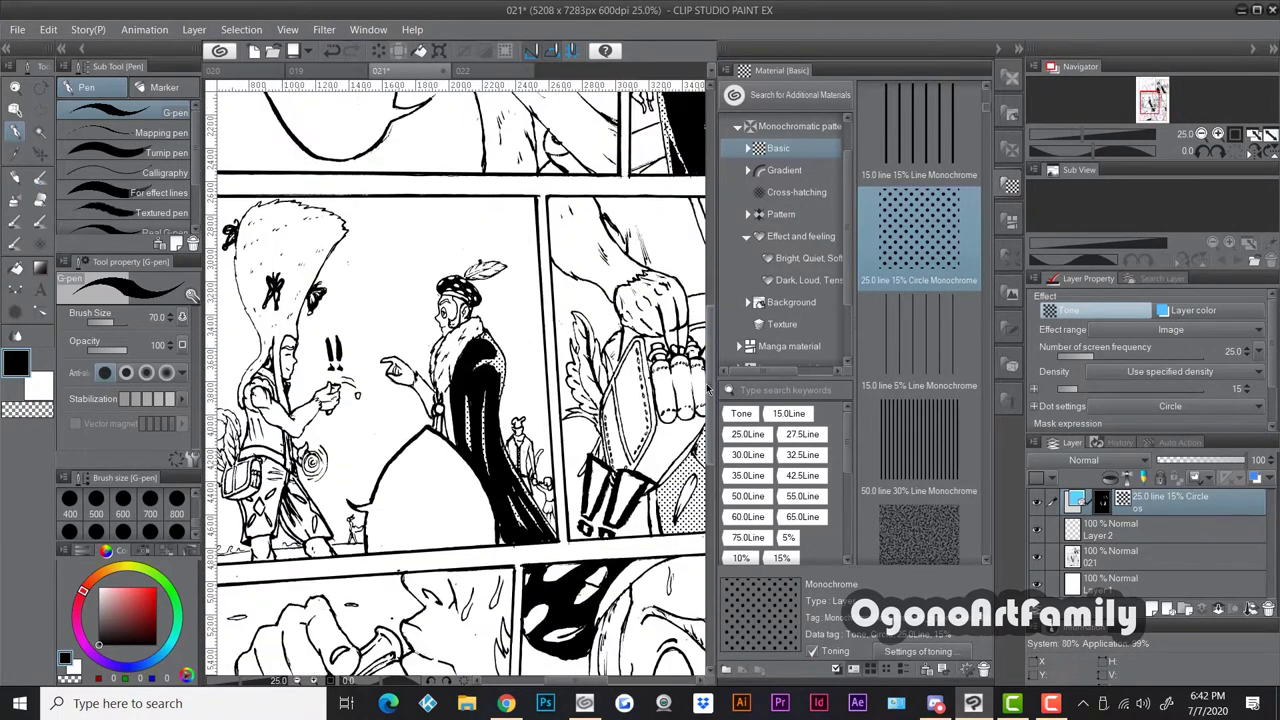
# Undo the last change on the os tone layer
pyautogui.scroll(-2, 703, 372)
pyautogui.scroll(3, 699, 369)
pyautogui.scroll(-3, 519, 476)
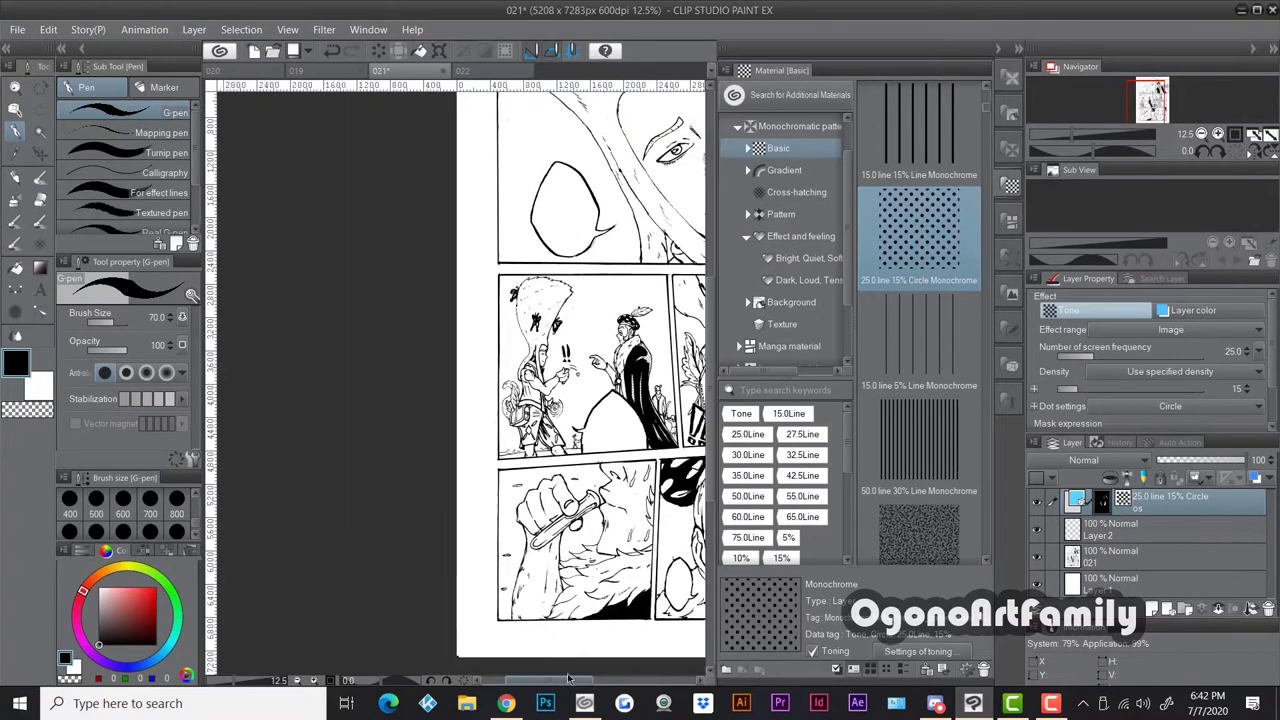
pyautogui.scroll(-3, 518, 471)
pyautogui.scroll(3, 700, 512)
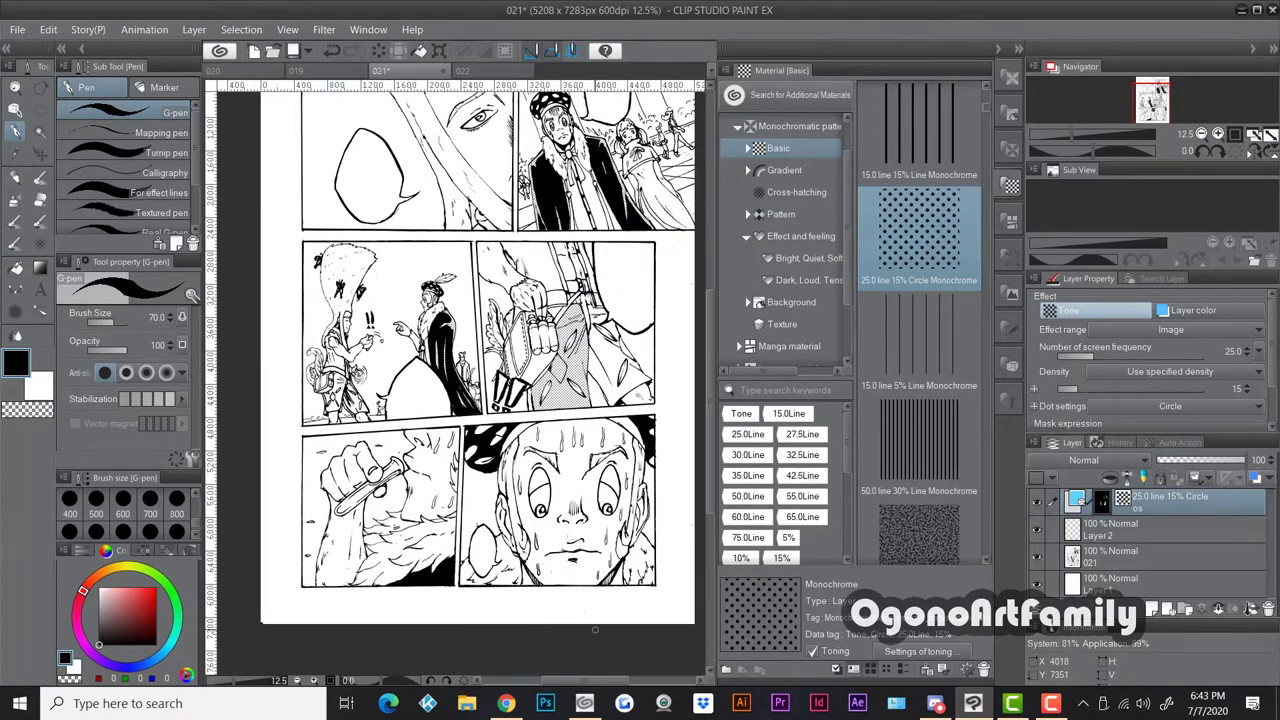
pyautogui.hotkey('ctrl', 'z')
pyautogui.scroll(1, 514, 547)
# Set the os tone density to 30, fill the wand-selected face in the bottom-left comic panel with it and clear the selection
pyautogui.press('w')
pyautogui.click(400, 515)
pyautogui.moveTo(279, 626); pyautogui.dragTo(329, 554)
pyautogui.scroll(1, 340, 500)
pyautogui.scroll(-1, 340, 500)
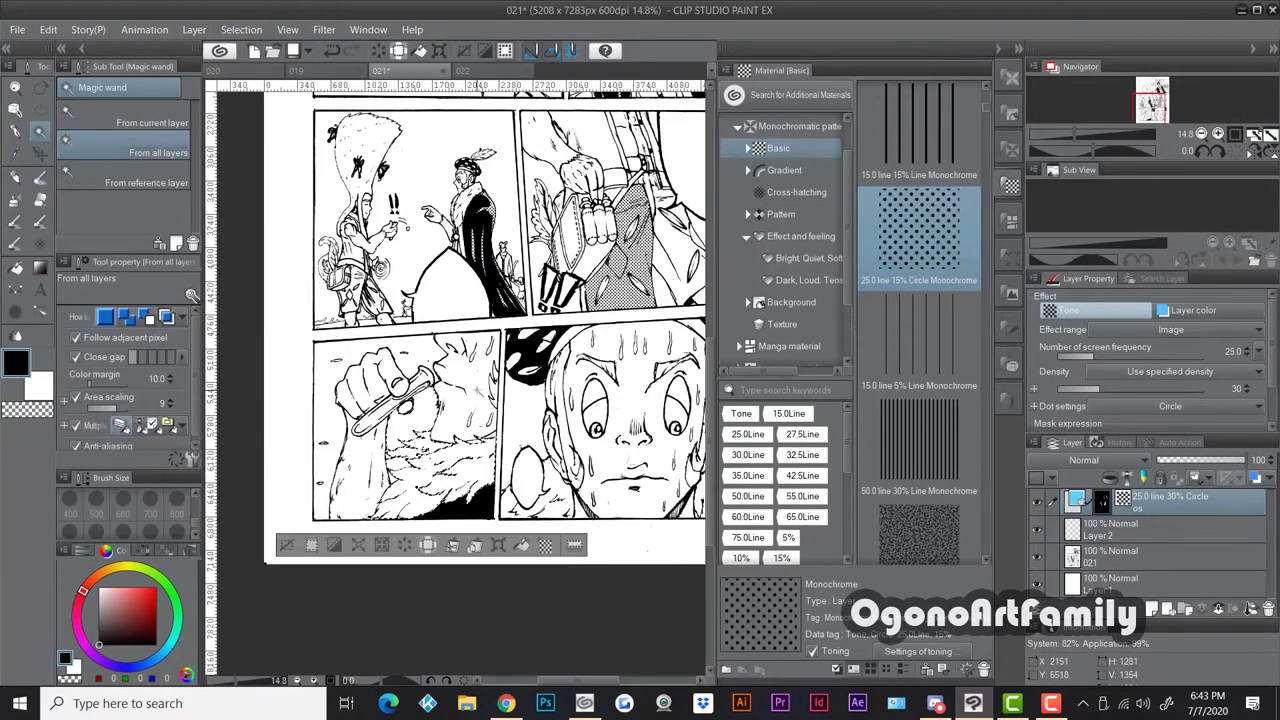
pyautogui.click(477, 390)
pyautogui.hotkey('alt', 'Delete')
pyautogui.click(241, 29)
pyautogui.click(262, 69)
# Paint the tone over the raised fist and forearm in the bottom-left comic panel with a 150-size G-pen
pyautogui.click(15, 131)
pyautogui.scroll(2, 396, 477)
pyautogui.moveTo(356, 345)
pyautogui.mouseDown()
pyautogui.moveTo(358, 430)
pyautogui.moveTo(327, 411)
pyautogui.moveTo(362, 530)
pyautogui.mouseUp()
pyautogui.moveTo(410, 355)
pyautogui.mouseDown()
pyautogui.moveTo(403, 312)
pyautogui.moveTo(332, 298)
pyautogui.moveTo(305, 340)
pyautogui.mouseUp()
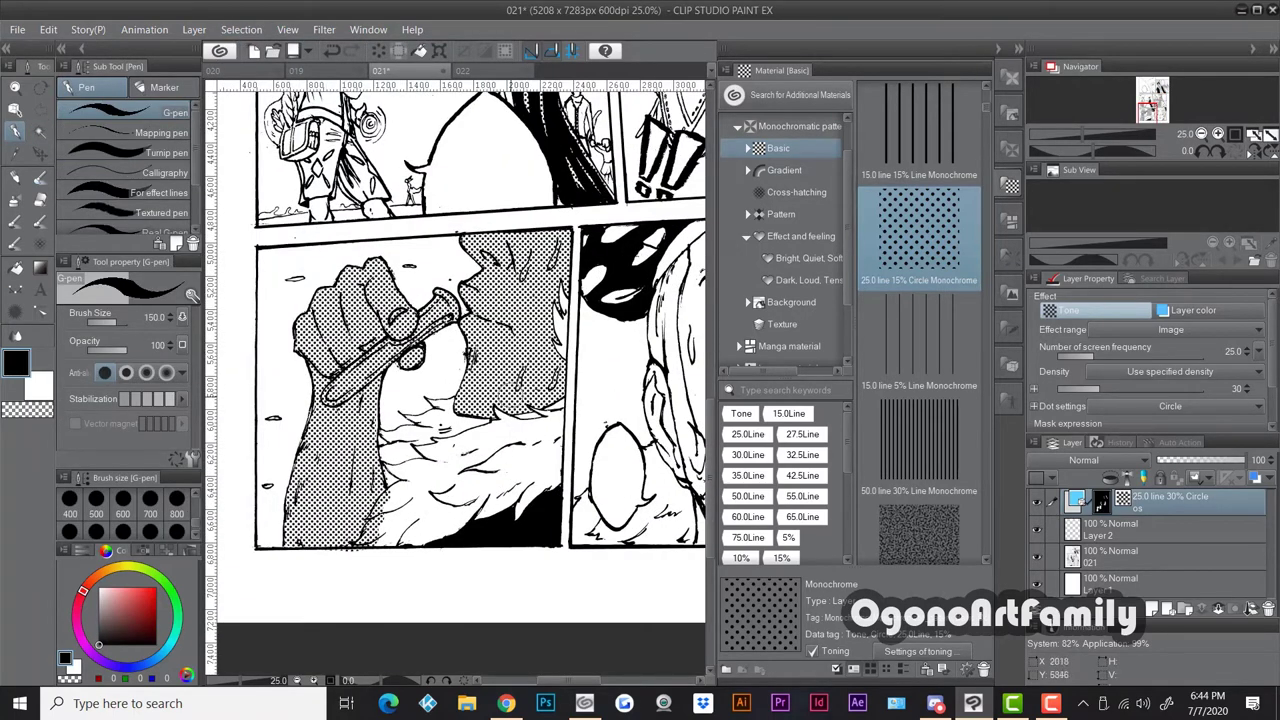
# Paint the tone over the fur and the face's remaining edge in the bottom-left comic panel, reducing the G-pen to size 70
pyautogui.moveTo(490, 420)
pyautogui.mouseDown()
pyautogui.moveTo(420, 520)
pyautogui.moveTo(530, 420)
pyautogui.moveTo(542, 488)
pyautogui.mouseUp()
pyautogui.press('[')
pyautogui.press('[')
pyautogui.press('[')
pyautogui.press('[')
pyautogui.moveTo(450, 410); pyautogui.dragTo(392, 434)
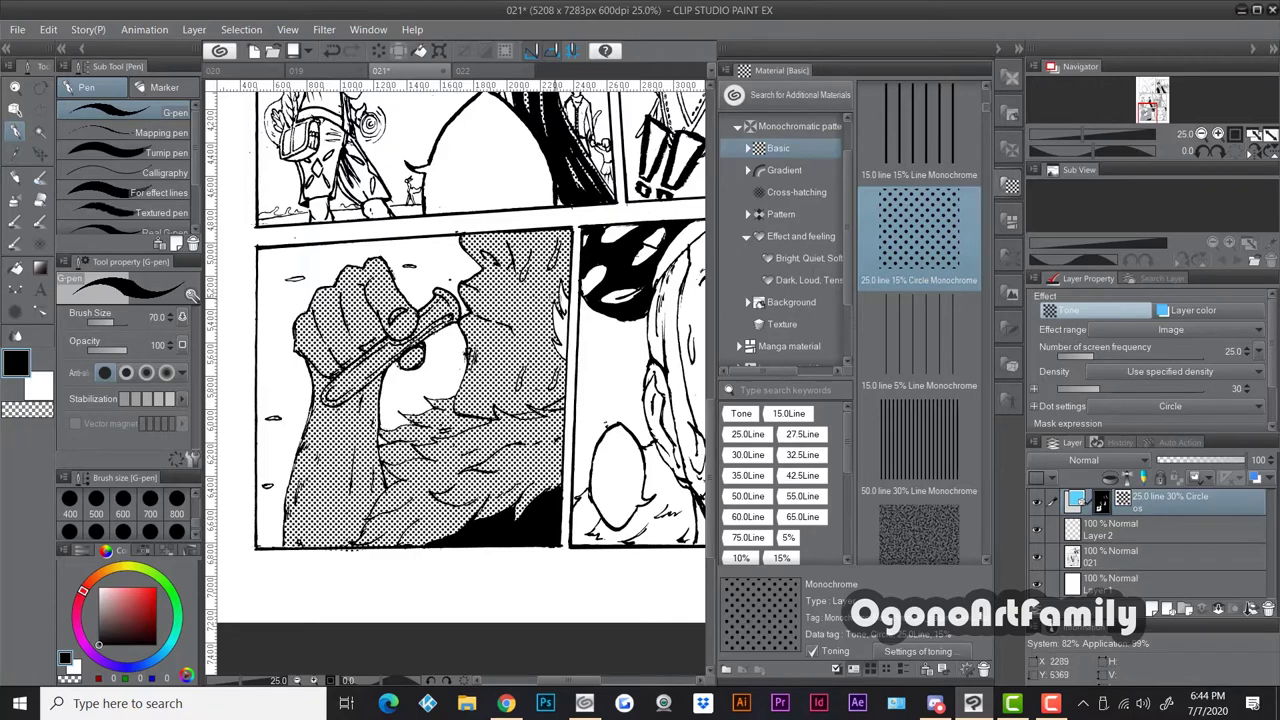
pyautogui.moveTo(563, 304); pyautogui.dragTo(560, 352)
# Paint the tone along the outlines of the close-up face in the first comic panel with the 70-size G-pen
pyautogui.scroll(-4, 359, 425)
pyautogui.moveTo(709, 400); pyautogui.dragTo(709, 328)
pyautogui.scroll(4, 442, 361)
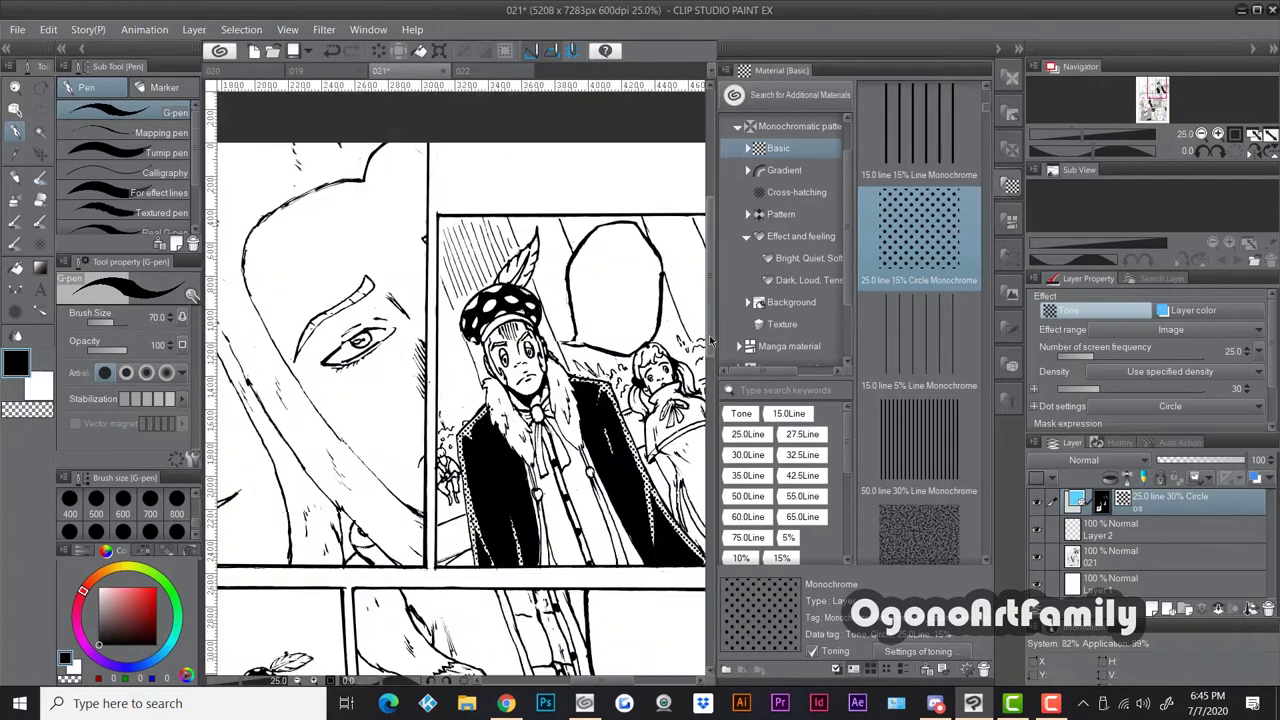
pyautogui.moveTo(420, 340); pyautogui.dragTo(592, 362)
pyautogui.moveTo(398, 294); pyautogui.dragTo(473, 436)
pyautogui.moveTo(497, 556); pyautogui.dragTo(560, 582)
# Enlarge the G-pen to size 200 and fill the rest of the close-up figure in the first comic panel with tone
pyautogui.press(']')
pyautogui.press(']')
pyautogui.press(']')
pyautogui.press(']')
pyautogui.moveTo(505, 450)
pyautogui.mouseDown()
pyautogui.moveTo(580, 535)
pyautogui.moveTo(497, 427)
pyautogui.moveTo(560, 480)
pyautogui.moveTo(575, 340)
pyautogui.mouseUp()
pyautogui.moveTo(709, 262); pyautogui.dragTo(709, 230)
pyautogui.press(']')
pyautogui.press(']')
pyautogui.press(']')
pyautogui.press(']')
pyautogui.press(']')
pyautogui.moveTo(496, 377)
pyautogui.mouseDown()
pyautogui.moveTo(566, 306)
pyautogui.moveTo(586, 615)
pyautogui.mouseUp()
pyautogui.scroll(-3, 380, 330)
pyautogui.moveTo(395, 430)
pyautogui.mouseDown()
pyautogui.moveTo(280, 285)
pyautogui.moveTo(388, 384)
pyautogui.mouseUp()
pyautogui.scroll(1, 380, 330)
# Switch to Chrome, leave the playing YouTube video and look through the channel's Channels, Playlists, Videos and Discussion sections
pyautogui.click(507, 704)
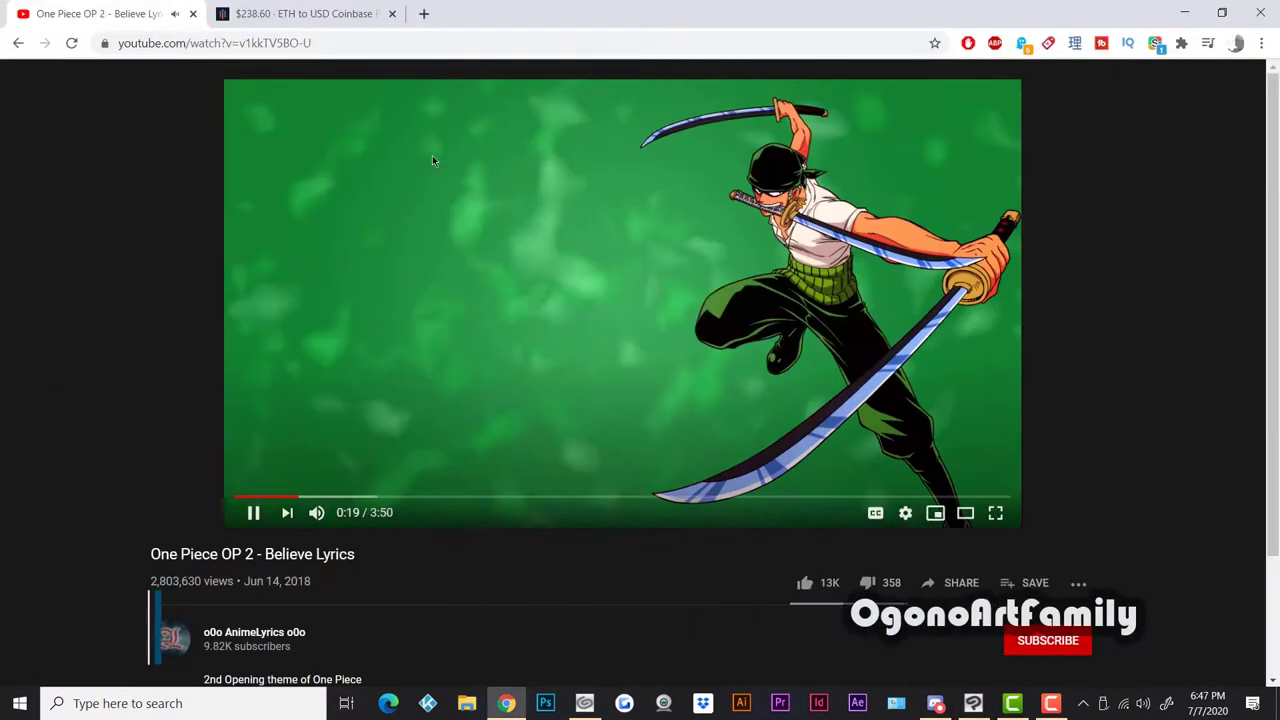
pyautogui.click(18, 43)
pyautogui.scroll(-3, 635, 360)
pyautogui.scroll(3, 635, 360)
pyautogui.click(1098, 200)
pyautogui.click(635, 210)
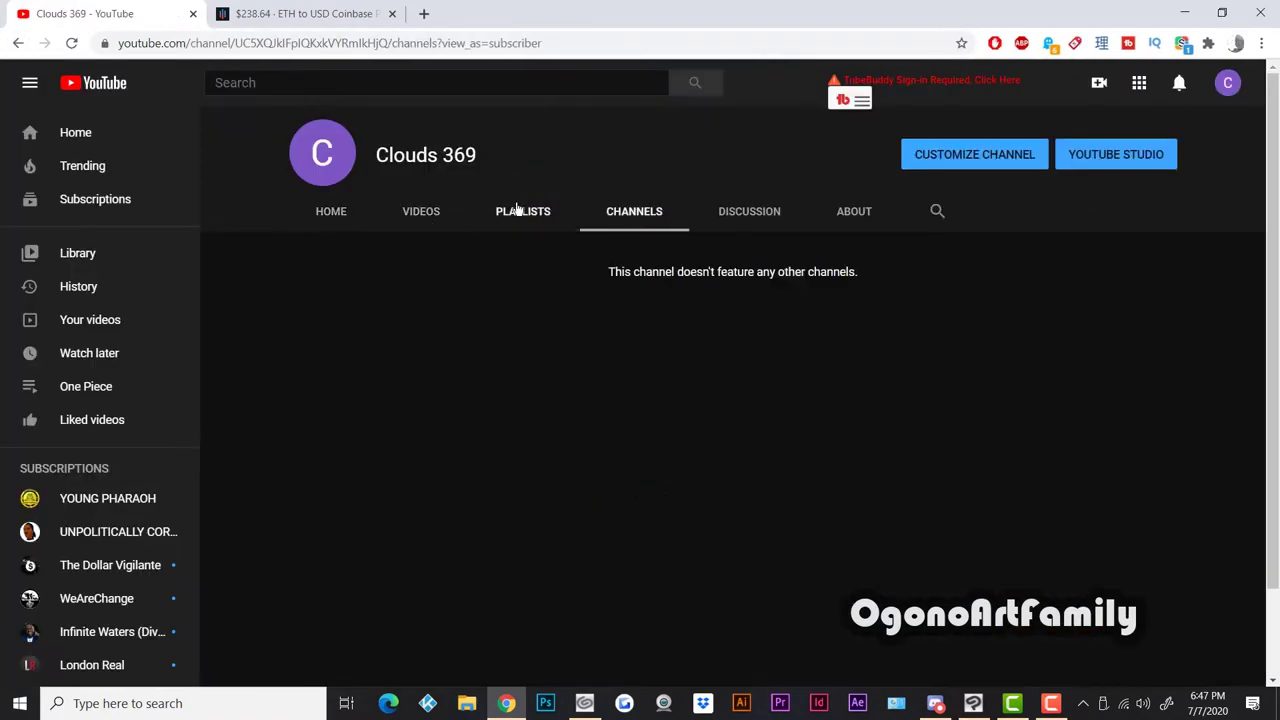
pyautogui.click(515, 209)
pyautogui.click(421, 212)
pyautogui.click(635, 210)
pyautogui.click(749, 211)
# Play One Piece OP 22 - Over the Top Lyrics from the One Piece playlist and switch back to Clip Studio Paint
pyautogui.click(86, 385)
pyautogui.scroll(-13, 749, 647)
pyautogui.click(750, 646)
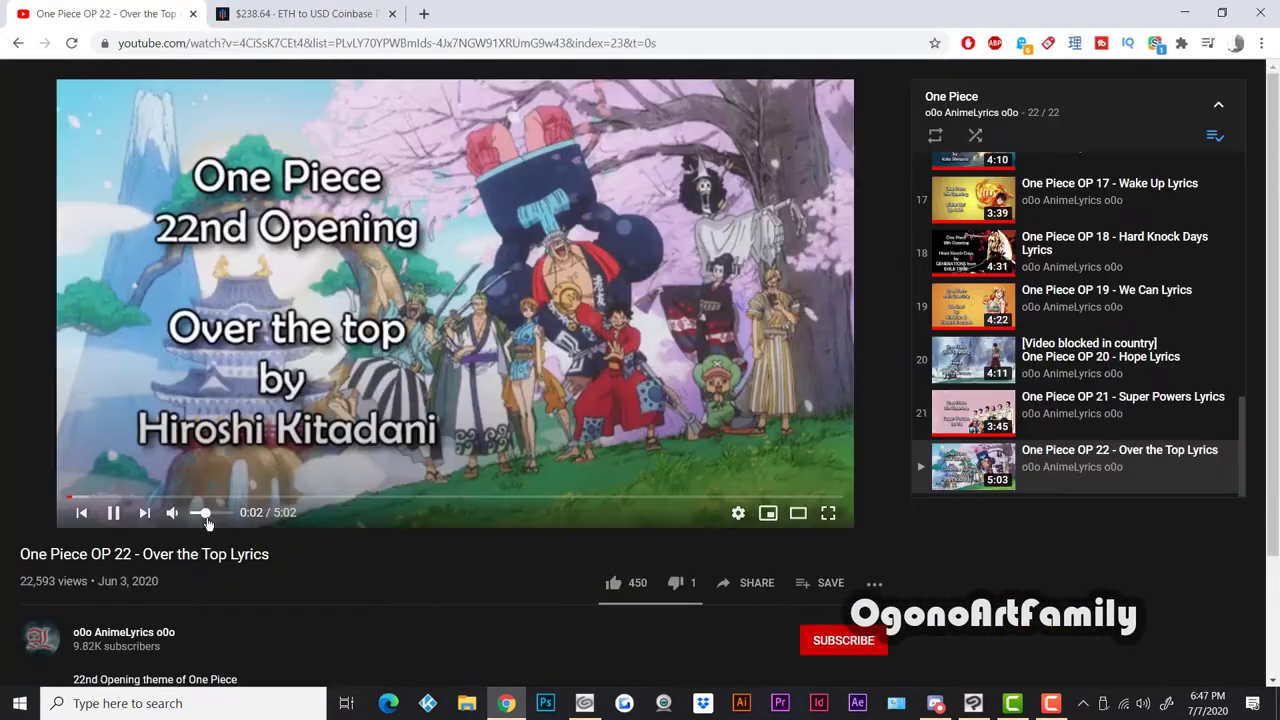
pyautogui.hotkey('alt', 'Tab')
# Make layer 021 active and set the G-pen's brush size to 17
pyautogui.scroll(3, 603, 496)
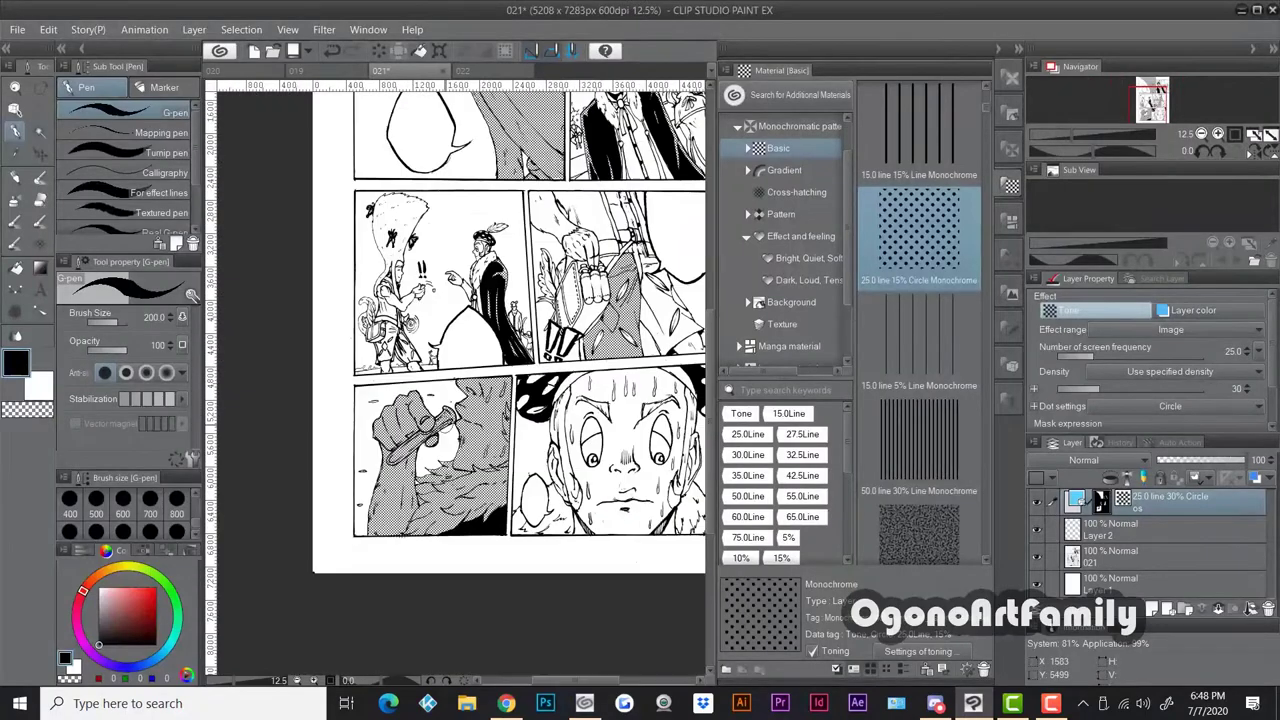
pyautogui.scroll(2, 554, 436)
pyautogui.click(1160, 556)
pyautogui.click(101, 321)
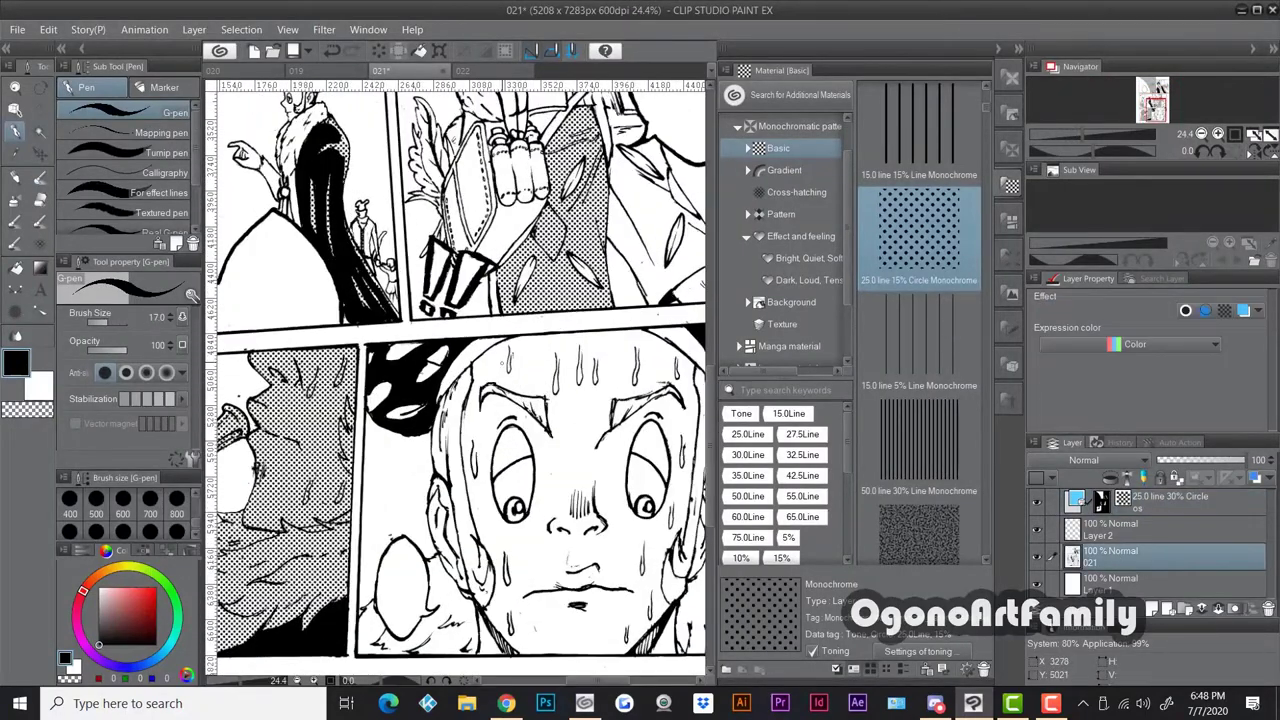
# Hide the os layer, select the head's shaded side in the last comic panel and apply the 25.0 line circle tone with density 30
pyautogui.scroll(-5, 500, 397)
pyautogui.scroll(2, 581, 386)
pyautogui.scroll(-2, 581, 386)
pyautogui.click(39, 131)
pyautogui.click(1036, 501)
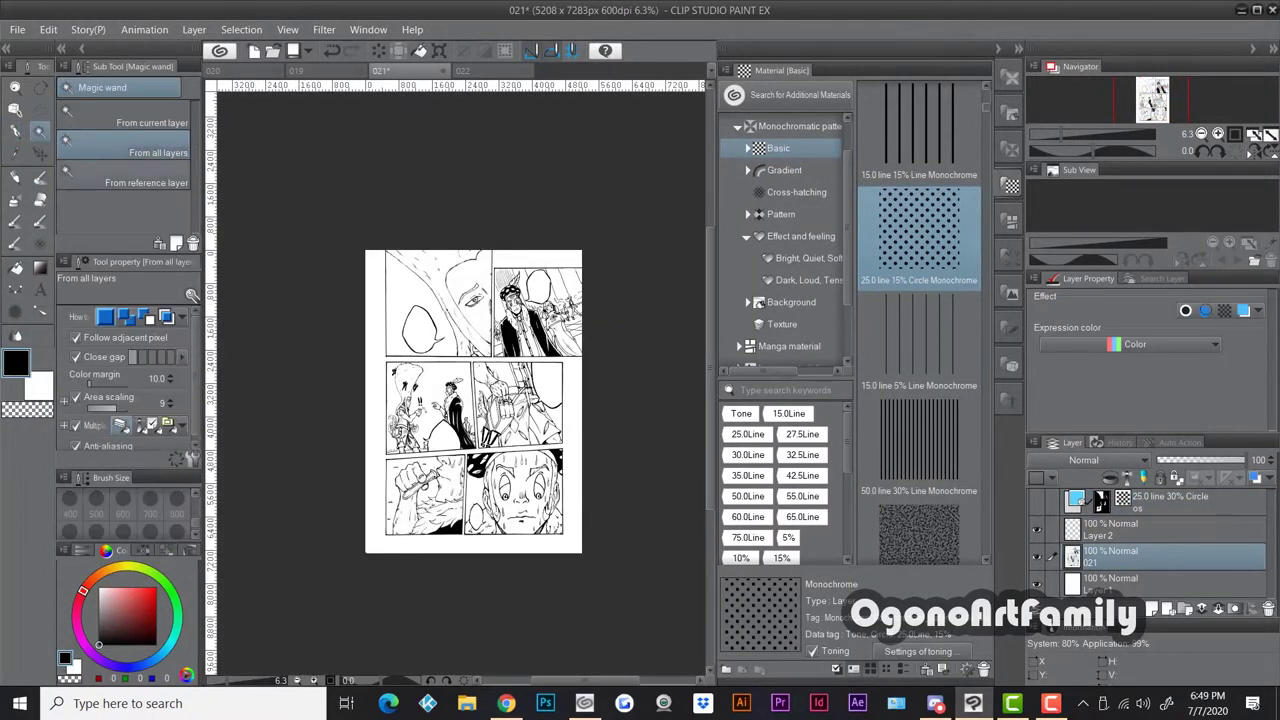
pyautogui.scroll(2, 504, 462)
pyautogui.click(480, 484)
pyautogui.moveTo(918, 235); pyautogui.dragTo(490, 530)
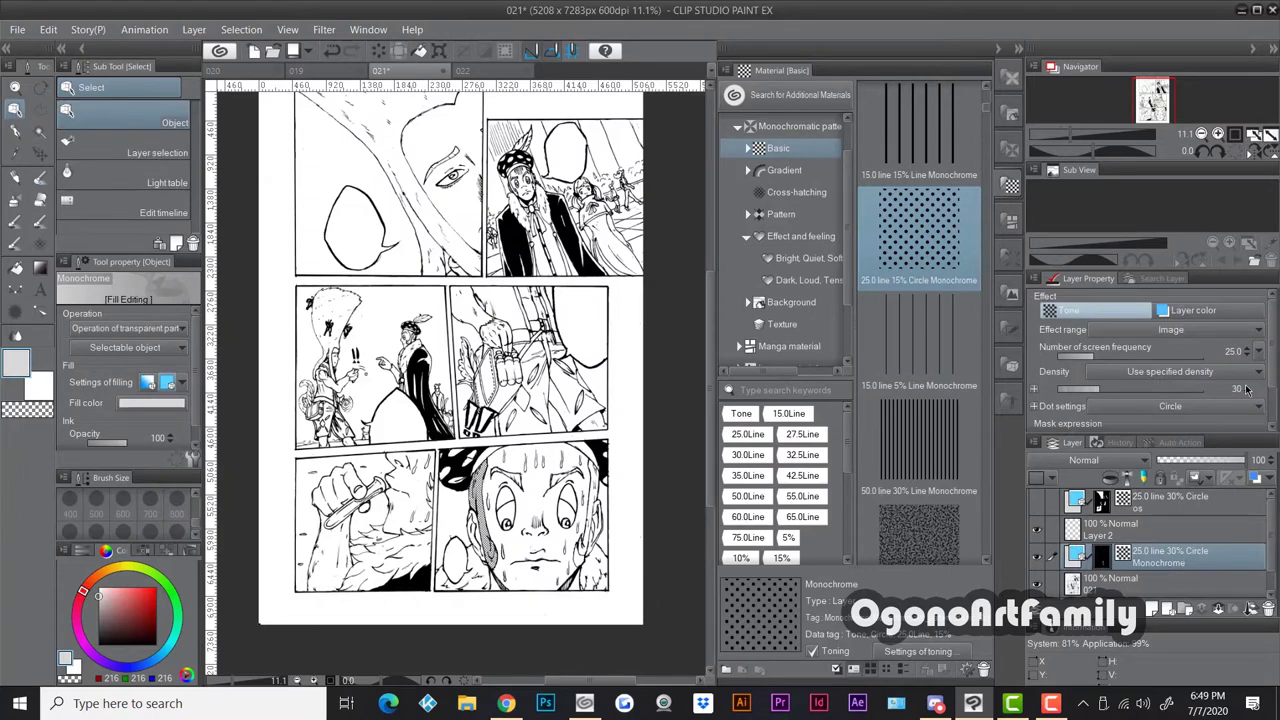
pyautogui.scroll(3, 586, 552)
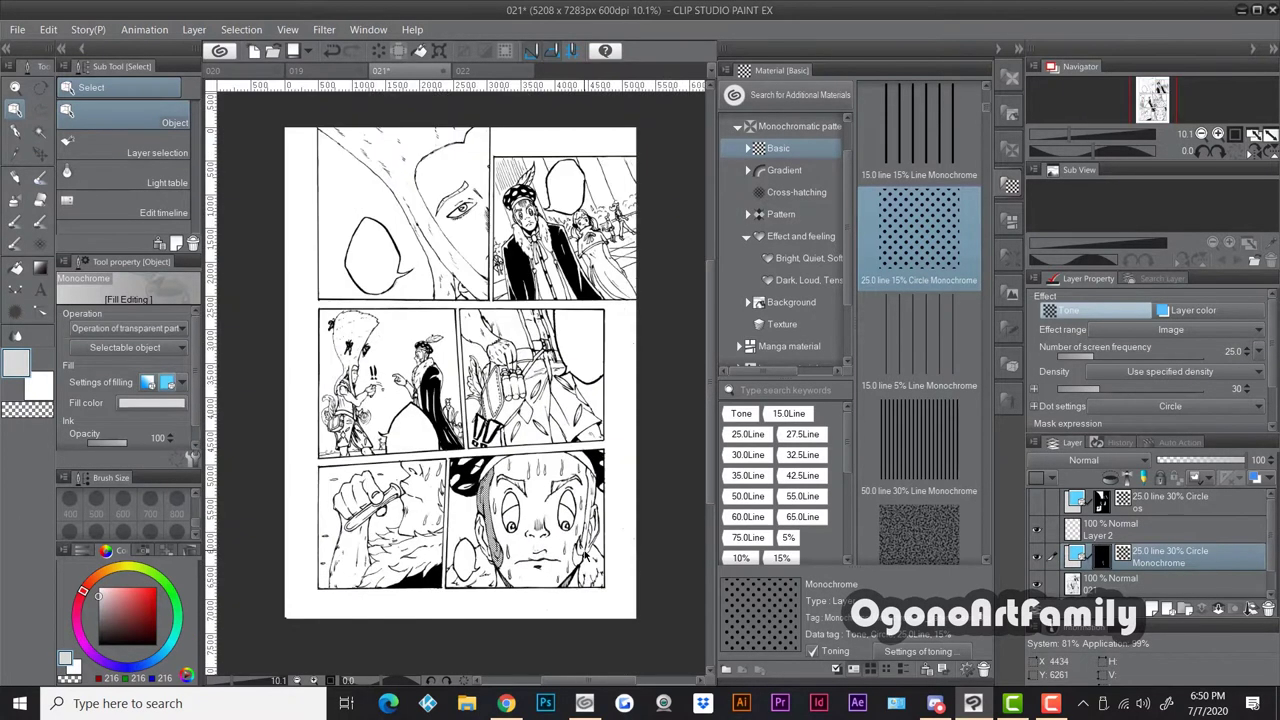
# Paint the new tone over the opposite temple and the eyebrows of the face in the last comic panel
pyautogui.press('p')
pyautogui.moveTo(604, 437); pyautogui.dragTo(595, 360)
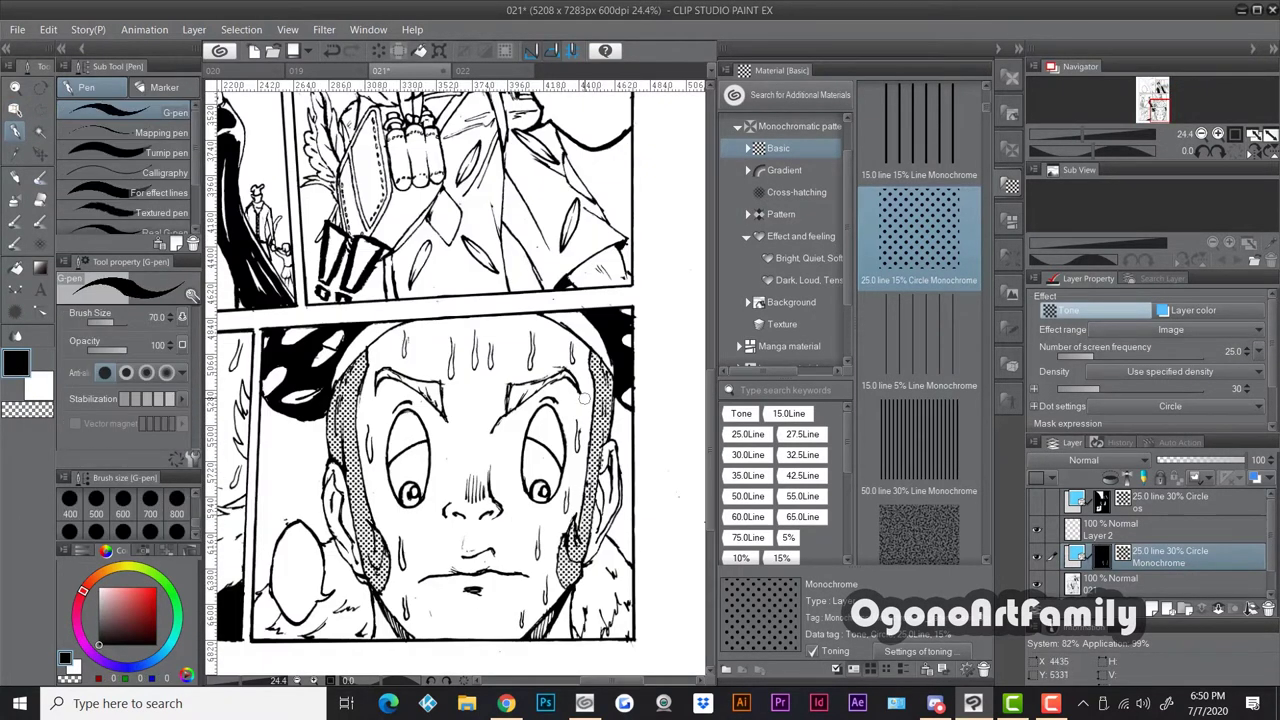
pyautogui.moveTo(515, 401); pyautogui.dragTo(571, 379)
pyautogui.moveTo(438, 406)
pyautogui.mouseDown()
pyautogui.moveTo(428, 386)
pyautogui.moveTo(382, 382)
pyautogui.mouseUp()
# Paint the new tone layer along the black coat's edges in the top-right comic panel with the G-pen
pyautogui.scroll(-2, 451, 362)
pyautogui.moveTo(460, 250); pyautogui.dragTo(460, 600)
pyautogui.scroll(2, 460, 600)
pyautogui.moveTo(568, 505); pyautogui.dragTo(527, 400)
pyautogui.moveTo(522, 348); pyautogui.dragTo(621, 524)
pyautogui.moveTo(437, 498); pyautogui.dragTo(437, 525)
pyautogui.moveTo(401, 523); pyautogui.dragTo(404, 377)
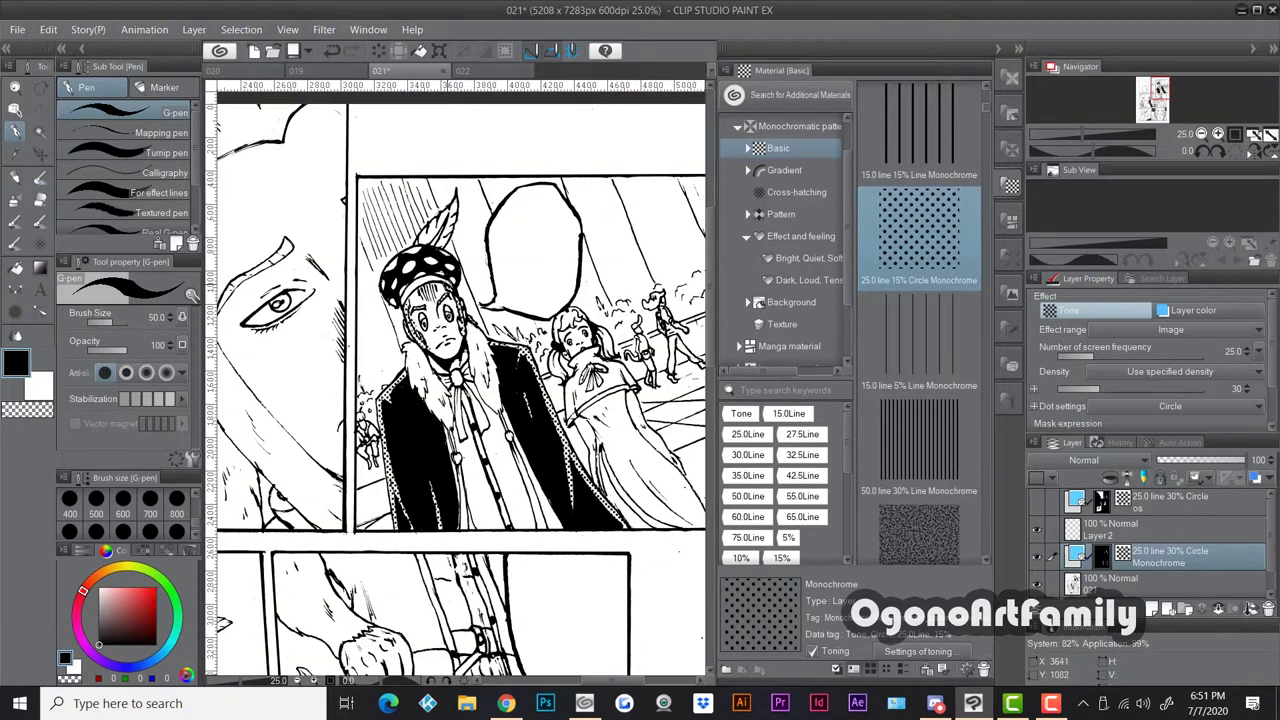
# Select the os tone layer, make it visible again and save the file
pyautogui.scroll(-3, 466, 345)
pyautogui.scroll(4, 366, 497)
pyautogui.click(1180, 502)
pyautogui.scroll(-3, 590, 437)
pyautogui.click(1037, 501)
pyautogui.hotkey('ctrl', 's')
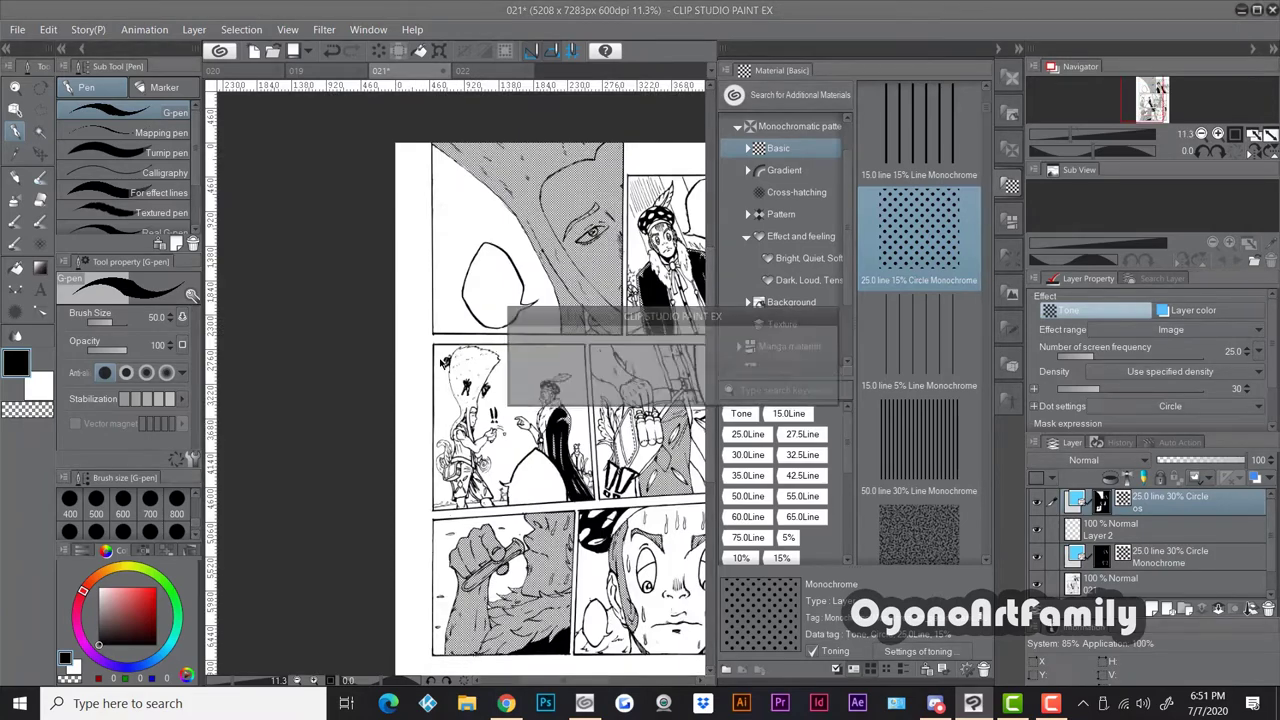
# Move the Monochrome tone layer directly below os and tone the strip beside the coat in the middle-right comic panel
pyautogui.scroll(3, 443, 362)
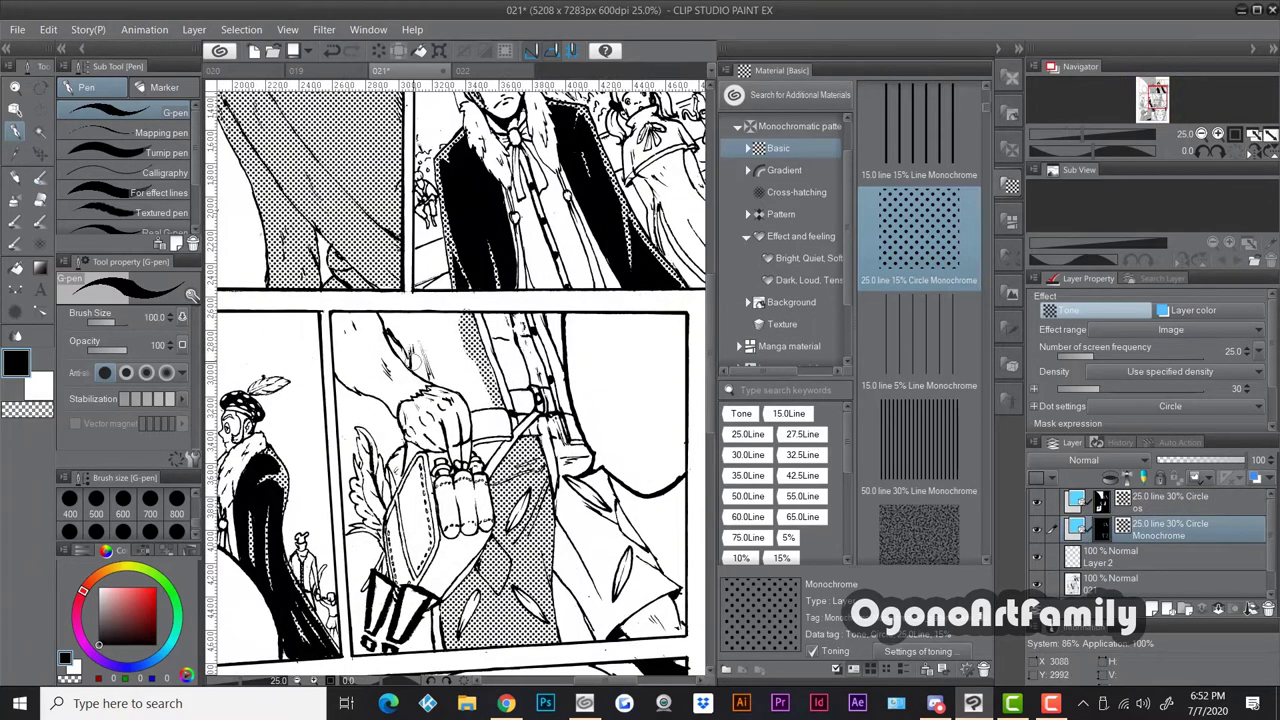
pyautogui.press('w')
pyautogui.scroll(-2, 465, 369)
pyautogui.scroll(-1, 420, 275)
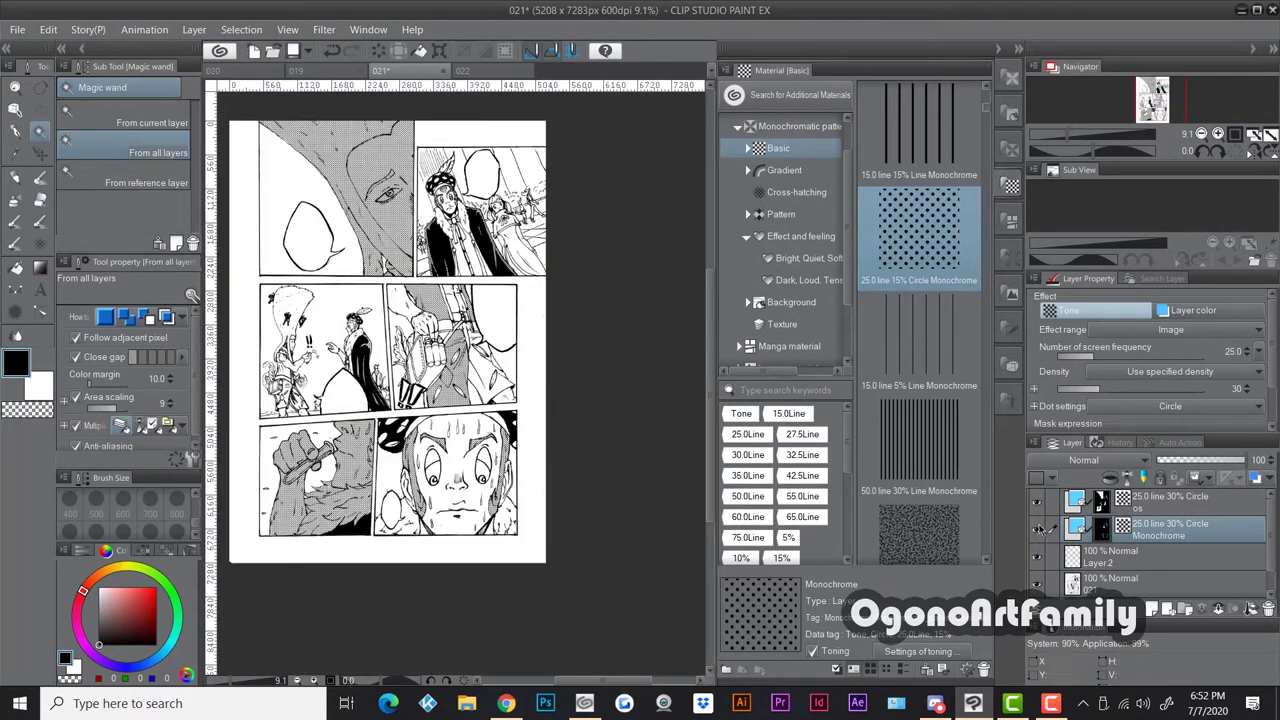
# Erase the os layer's tone from the hanging cloth in the middle-right comic panel with a 200-size Soft eraser
pyautogui.click(1170, 502)
pyautogui.scroll(3, 456, 376)
pyautogui.press('e')
pyautogui.moveTo(472, 440); pyautogui.dragTo(462, 333)
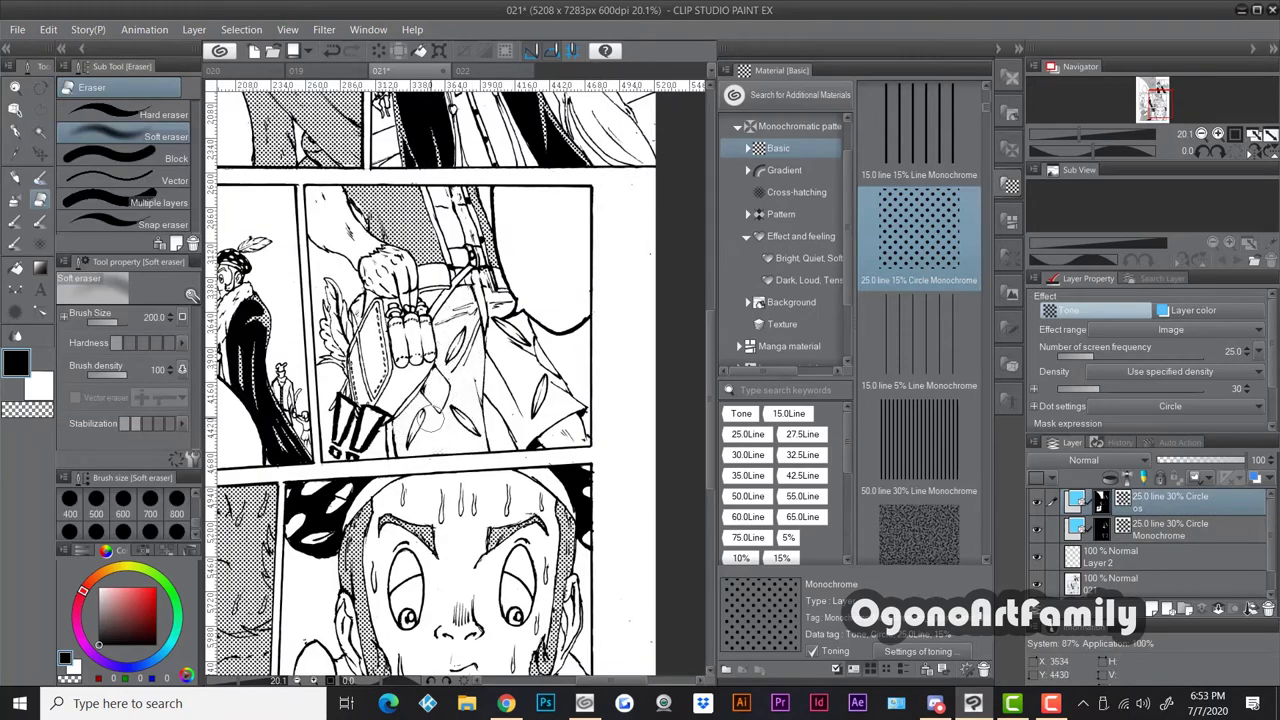
# Hide the os tone layer, select the Monochrome tone layer and reduce the Soft eraser size to 80
pyautogui.scroll(-2, 430, 400)
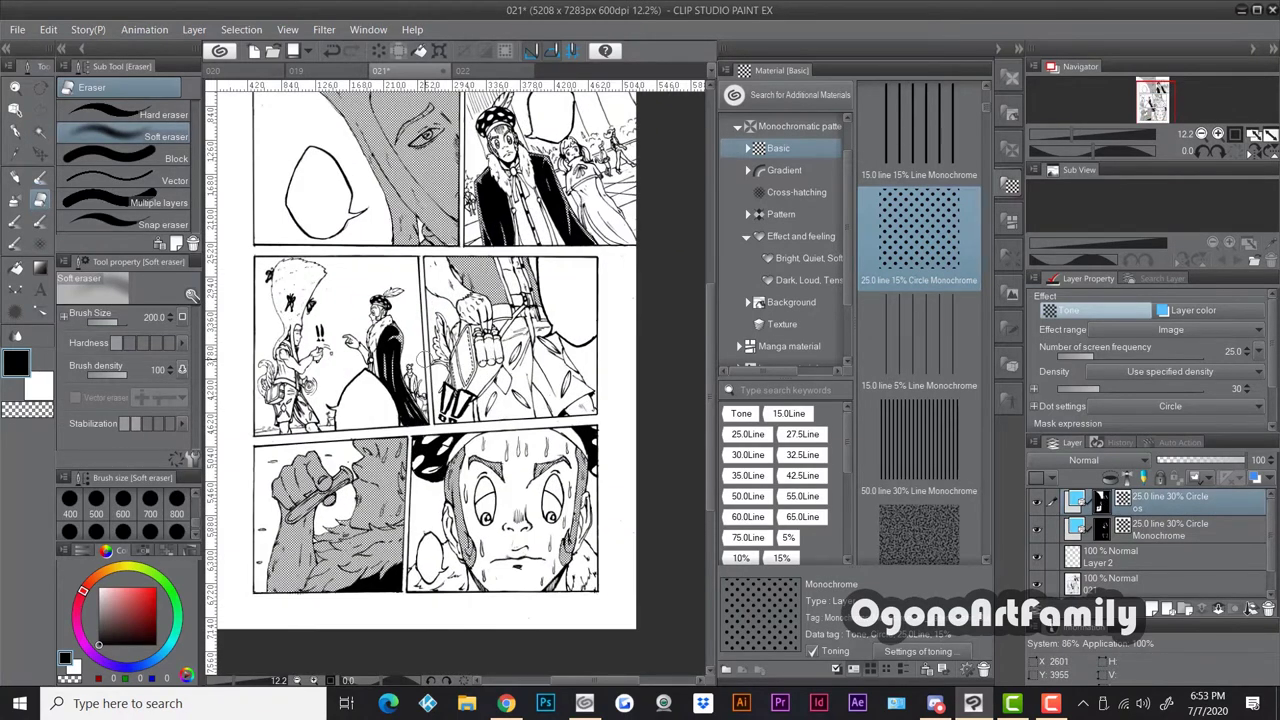
pyautogui.moveTo(424, 359)
pyautogui.mouseDown()
pyautogui.moveTo(424, 382)
pyautogui.moveTo(504, 362)
pyautogui.mouseUp()
pyautogui.click(1036, 502)
pyautogui.click(1170, 529)
pyautogui.scroll(3, 492, 490)
pyautogui.press('[')
pyautogui.press('[')
pyautogui.press('[')
pyautogui.press('[')
pyautogui.press('[')
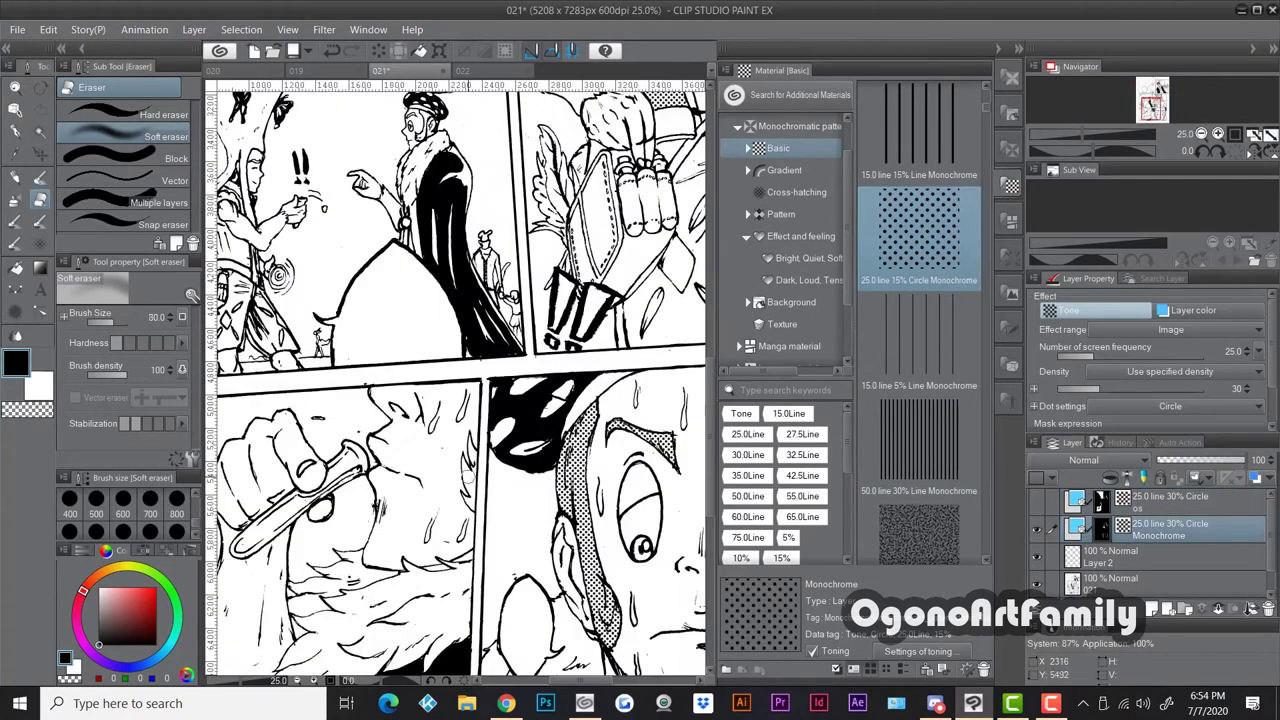
# Shade the raised forearm in the bottom-left comic panel on the Monochrome tone layer with the G-pen
pyautogui.press('p')
pyautogui.scroll(-1, 470, 462)
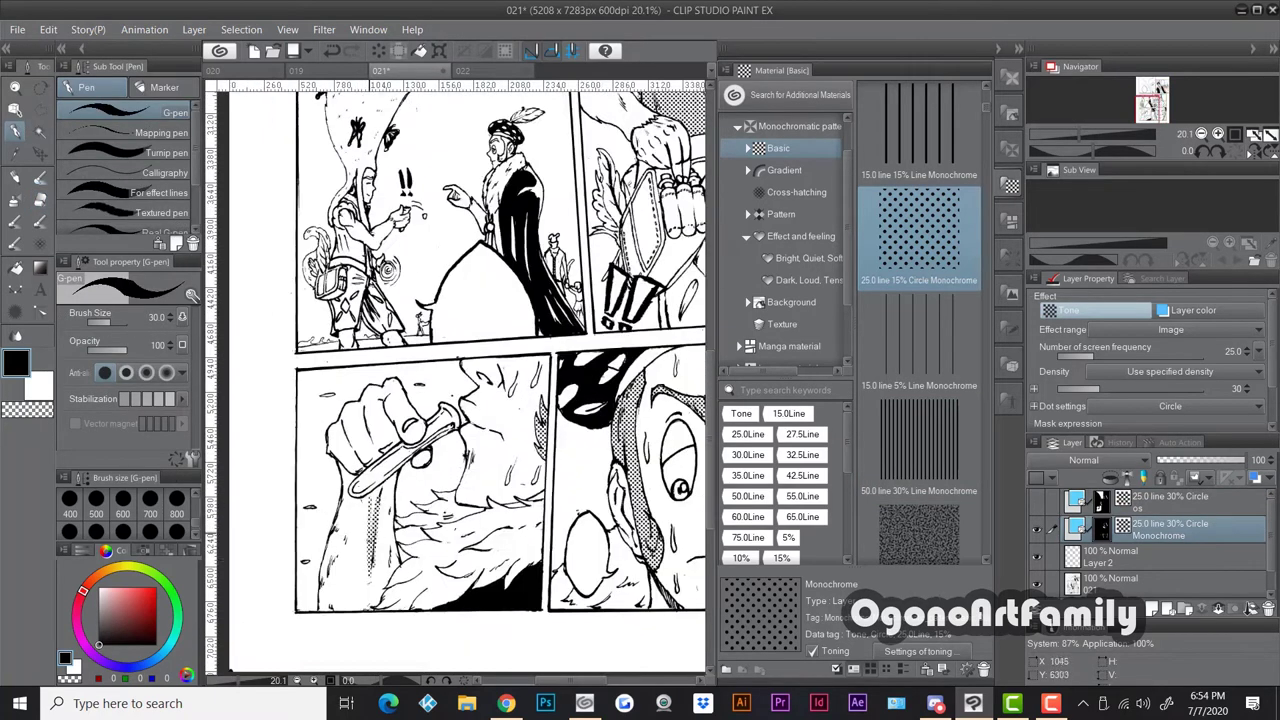
pyautogui.moveTo(371, 557)
pyautogui.mouseDown()
pyautogui.moveTo(330, 600)
pyautogui.moveTo(356, 505)
pyautogui.moveTo(345, 484)
pyautogui.mouseUp()
pyautogui.press('[')
pyautogui.press('[')
# Show and select the os tone layer and set its screen frequency to 55.9
pyautogui.scroll(-2, 466, 376)
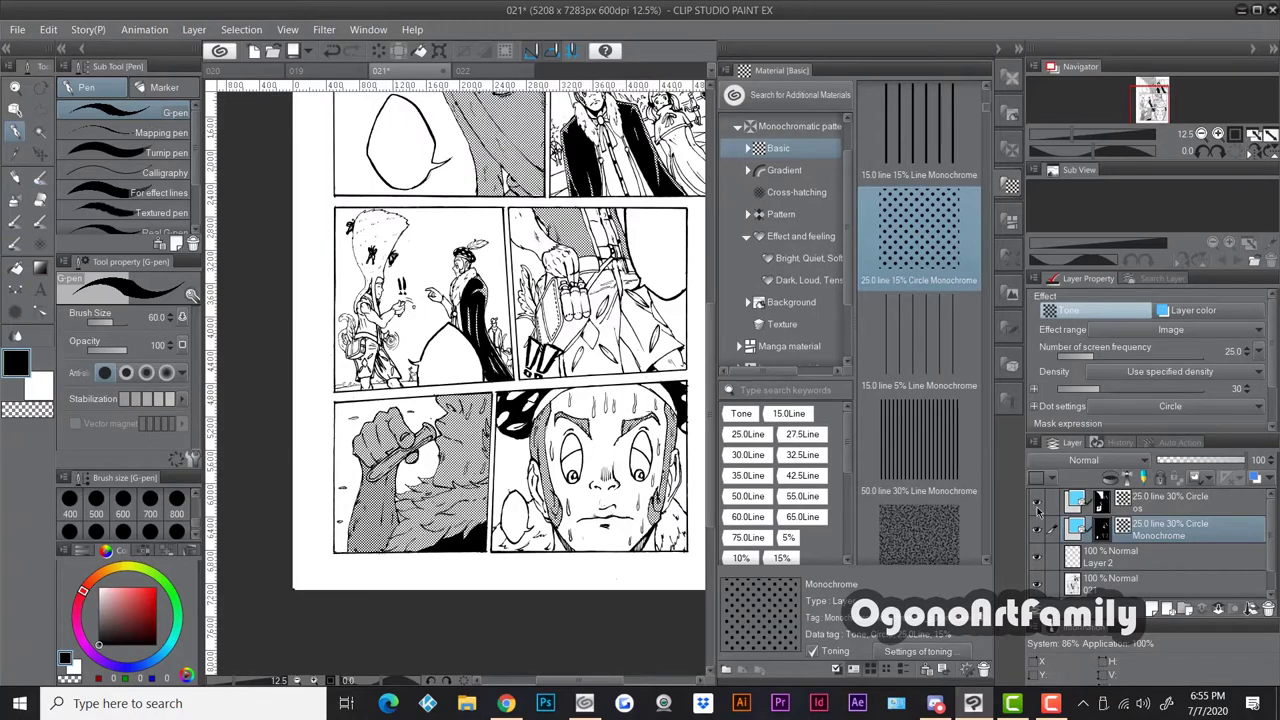
pyautogui.click(1173, 509)
pyautogui.moveTo(1110, 355); pyautogui.dragTo(1160, 358)
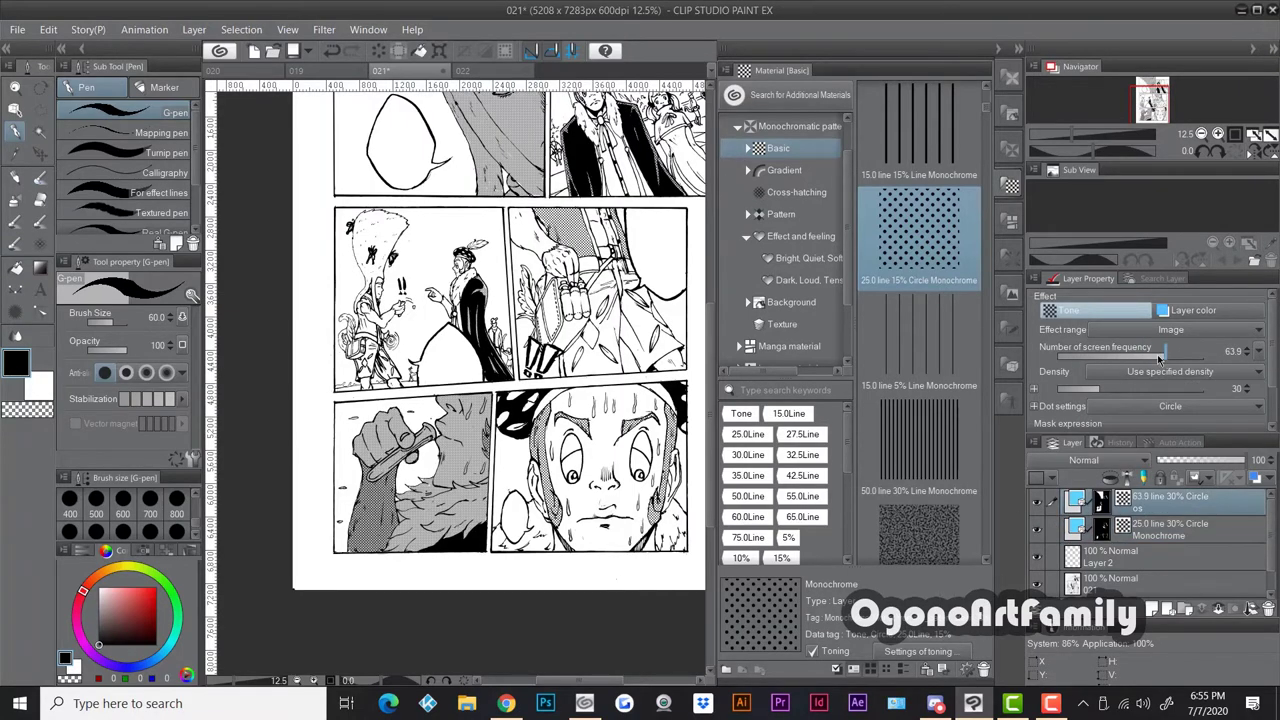
pyautogui.click(1037, 527)
pyautogui.click(1037, 527)
# Check the bottom-left panel's tones up close, reselect the os tone layer and reduce the G-pen size to 20
pyautogui.scroll(3, 400, 470)
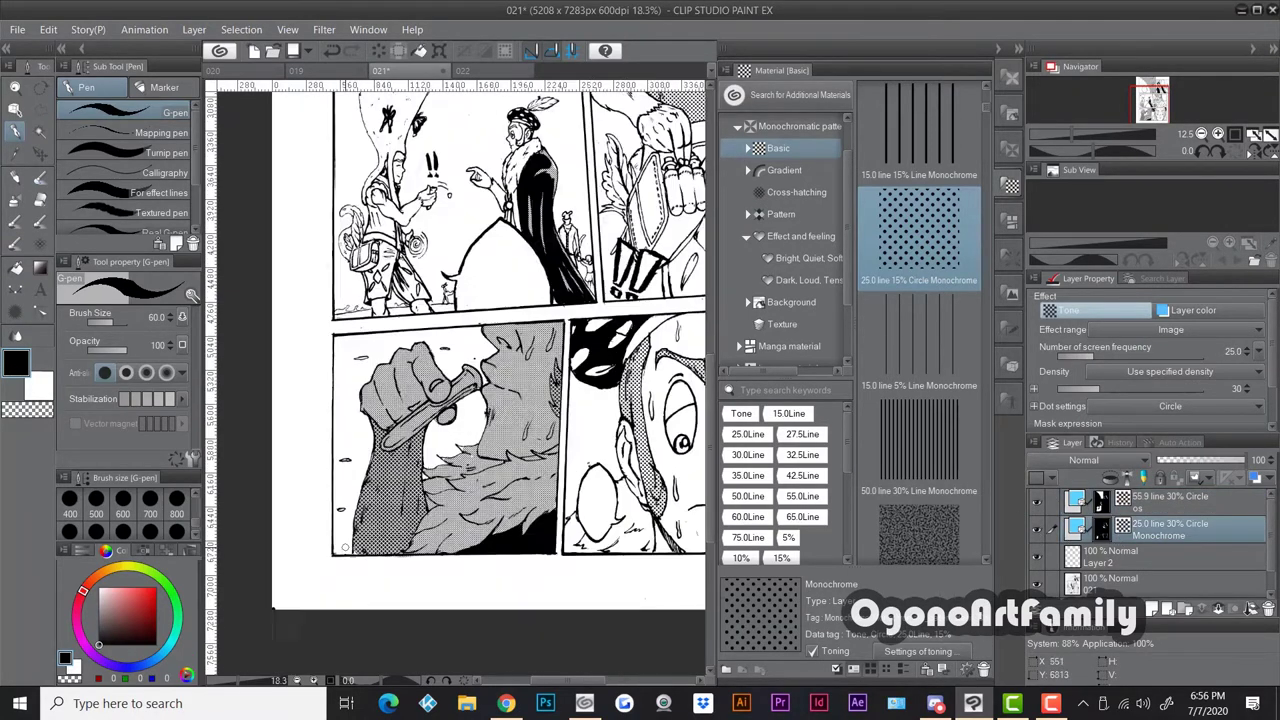
pyautogui.scroll(-2, 425, 410)
pyautogui.scroll(3, 415, 379)
pyautogui.hotkey('alt', 'e')
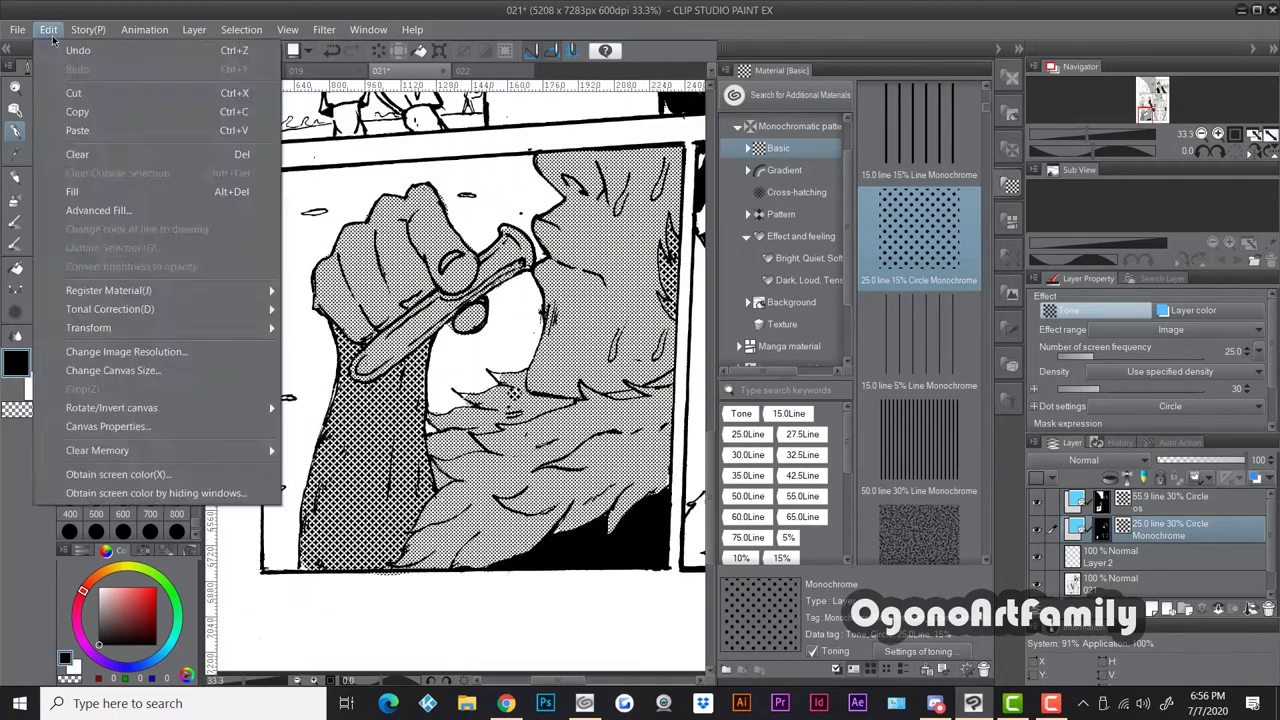
pyautogui.click(1170, 503)
pyautogui.press('[')
pyautogui.press('[')
pyautogui.press('[')
pyautogui.press('[')
pyautogui.press('[')
pyautogui.scroll(-7, 535, 316)
pyautogui.scroll(6, 629, 222)
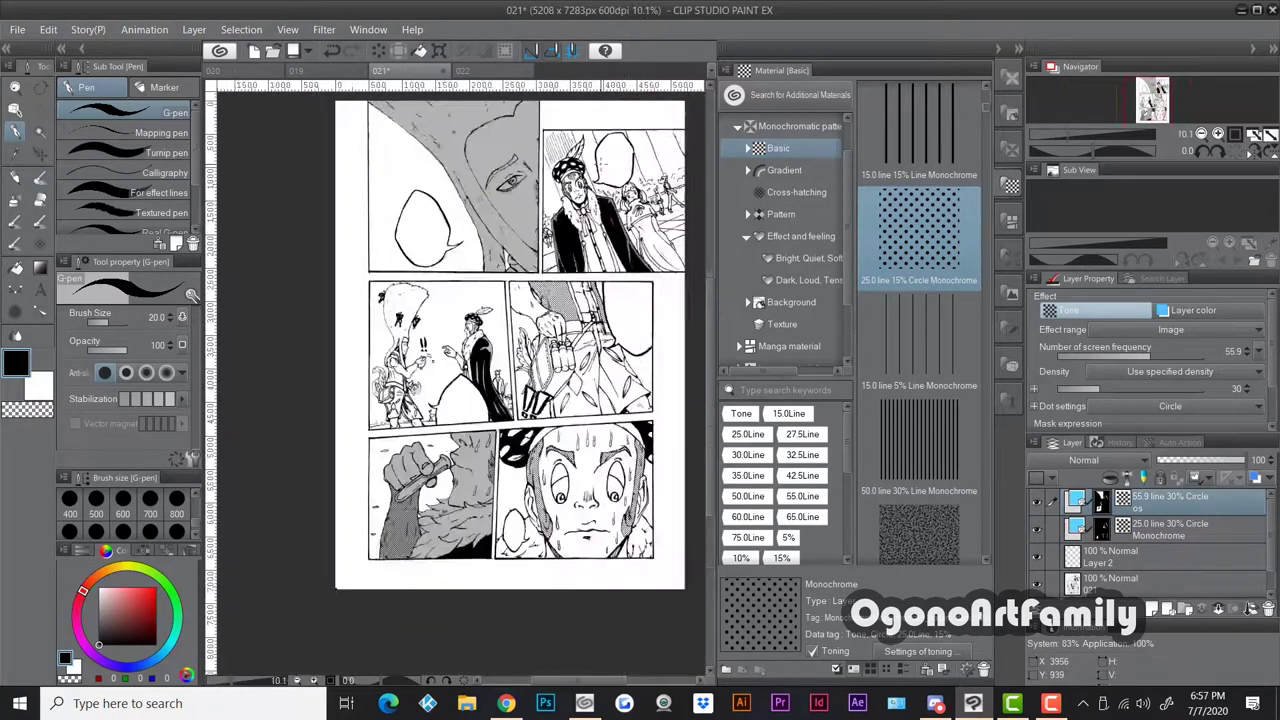
# Switch to Chrome and look over the YouTube page of the One Piece Ending 1 video
pyautogui.click(506, 703)
pyautogui.scroll(-5, 585, 500)
pyautogui.scroll(6, 420, 480)
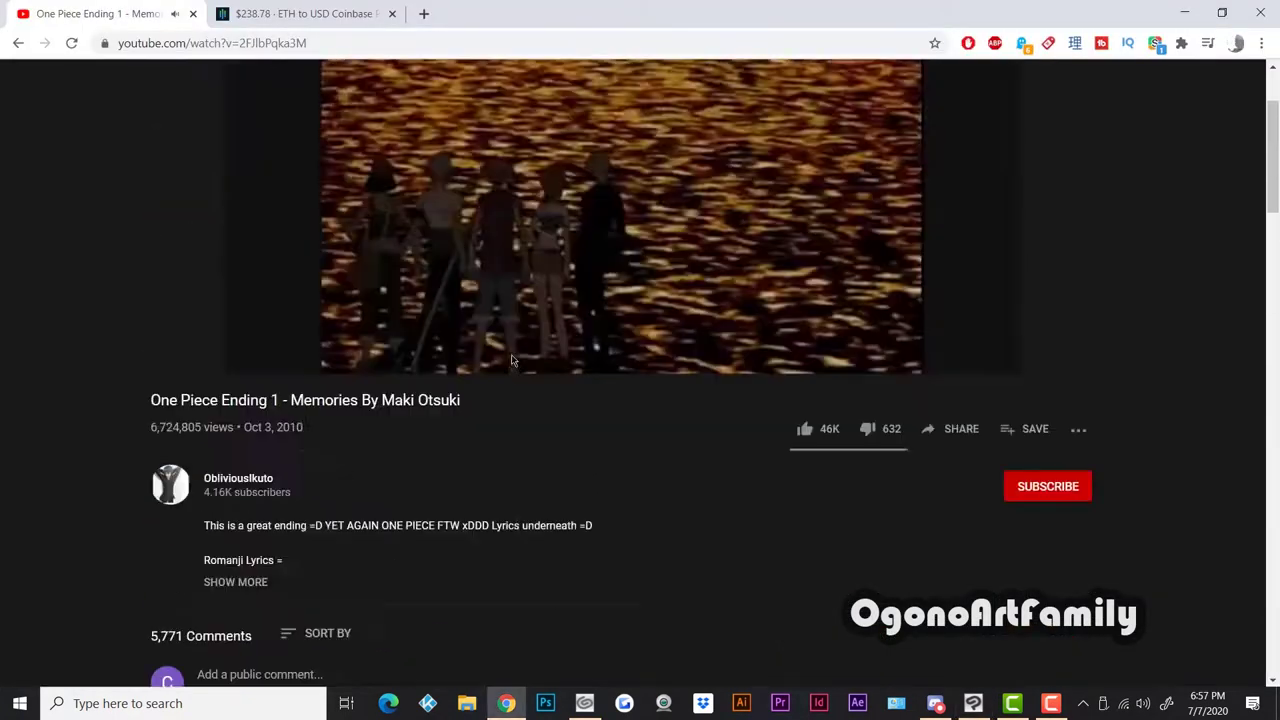
pyautogui.scroll(-2, 250, 486)
pyautogui.scroll(4, 600, 540)
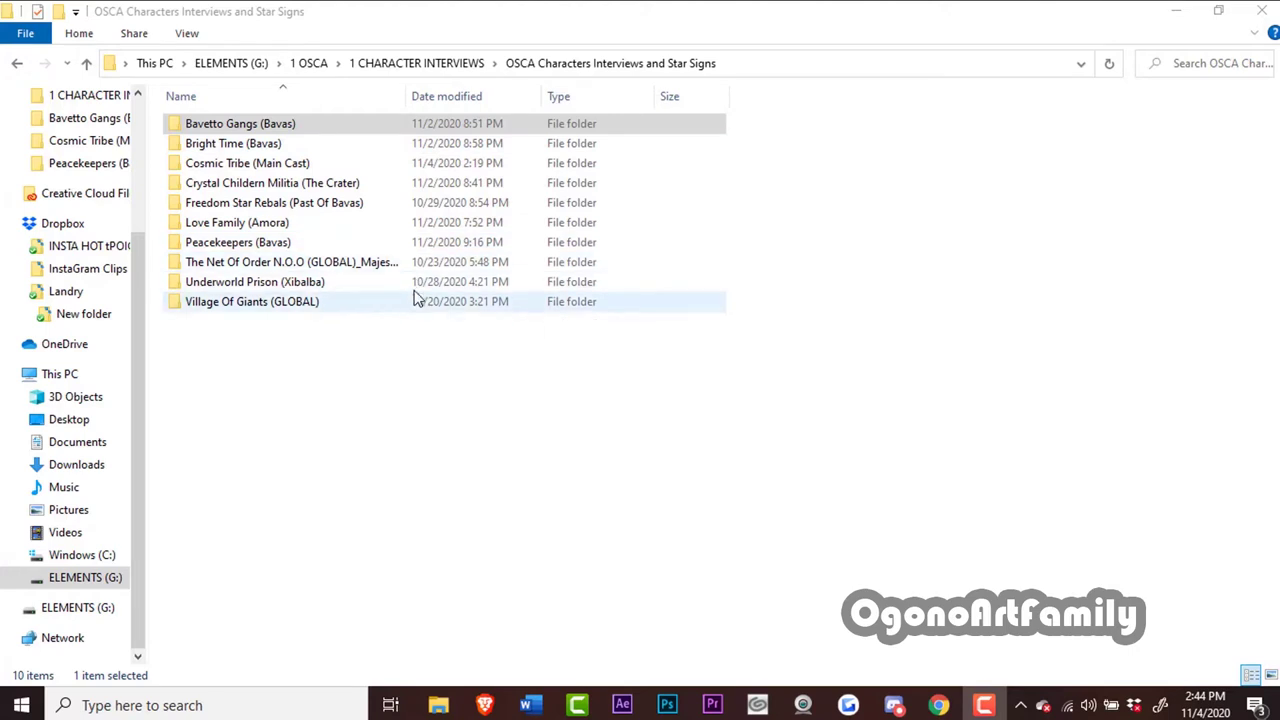
# Browse the interview folders in File Explorer, look into Cosmic Tribe (Main Cast) and return to OSCA Characters Interviews and Star Signs
pyautogui.doubleClick(343, 123)
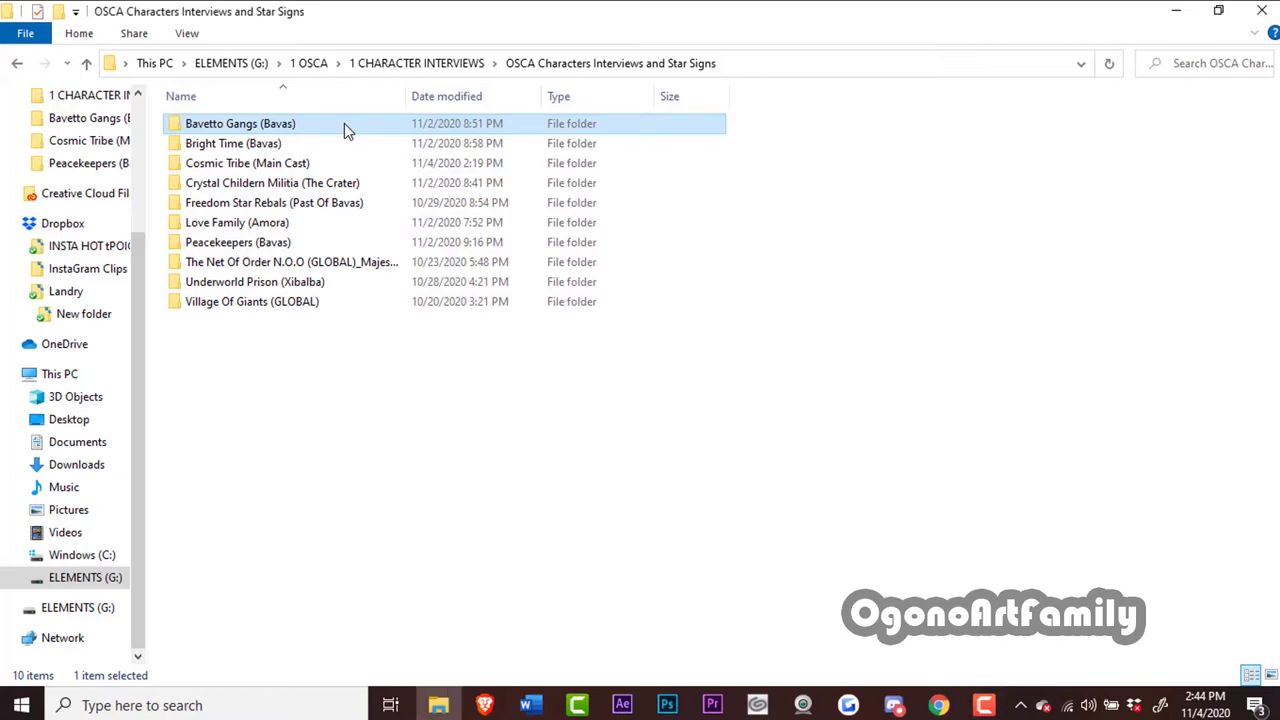
pyautogui.click(603, 65)
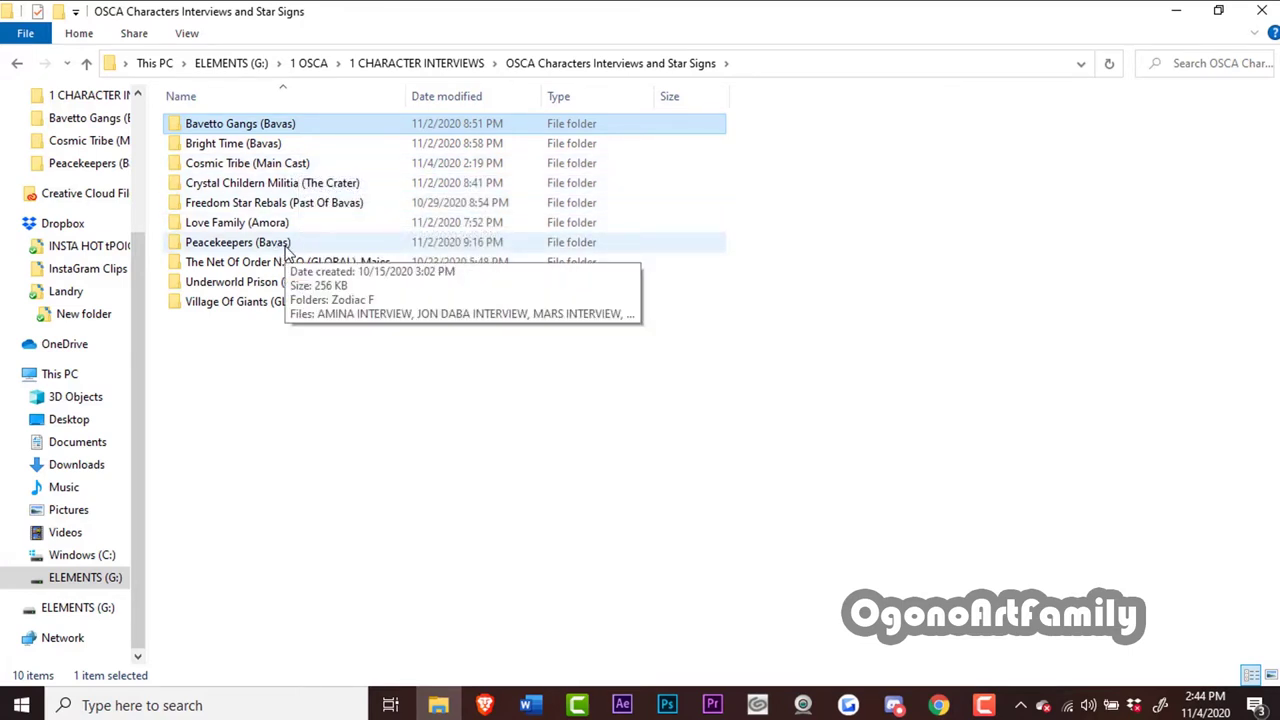
pyautogui.doubleClick(272, 166)
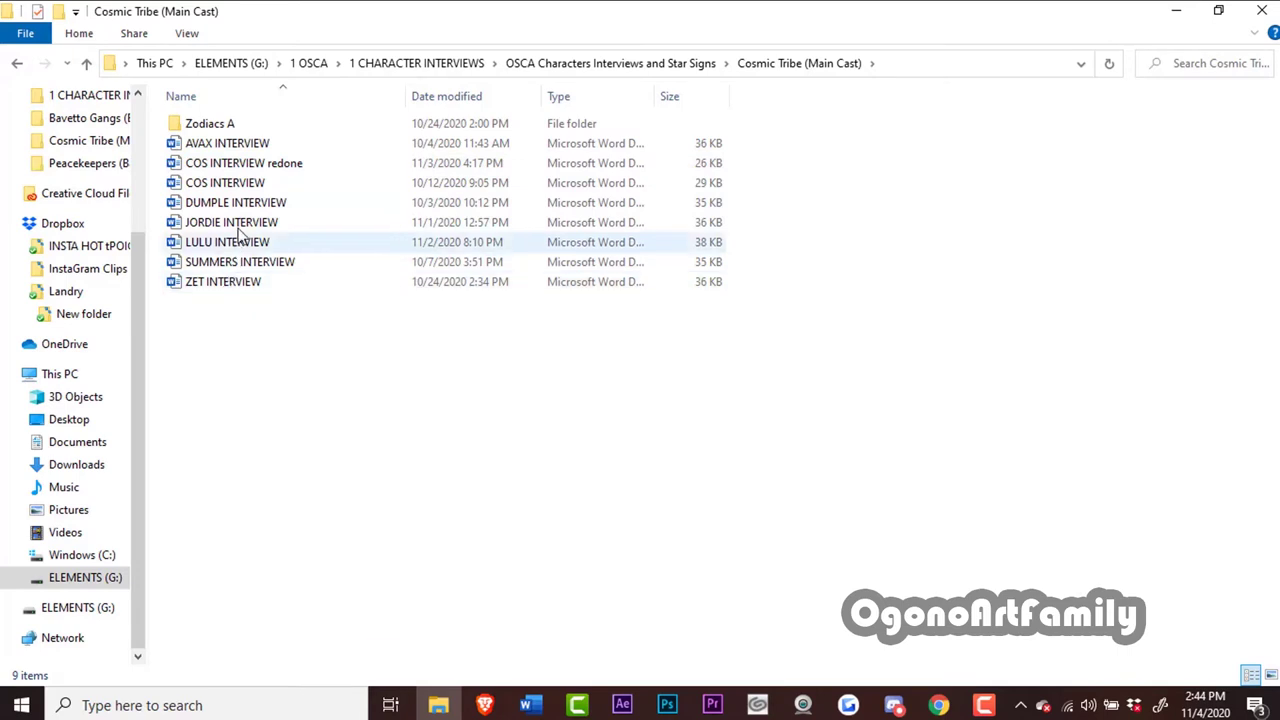
pyautogui.click(422, 62)
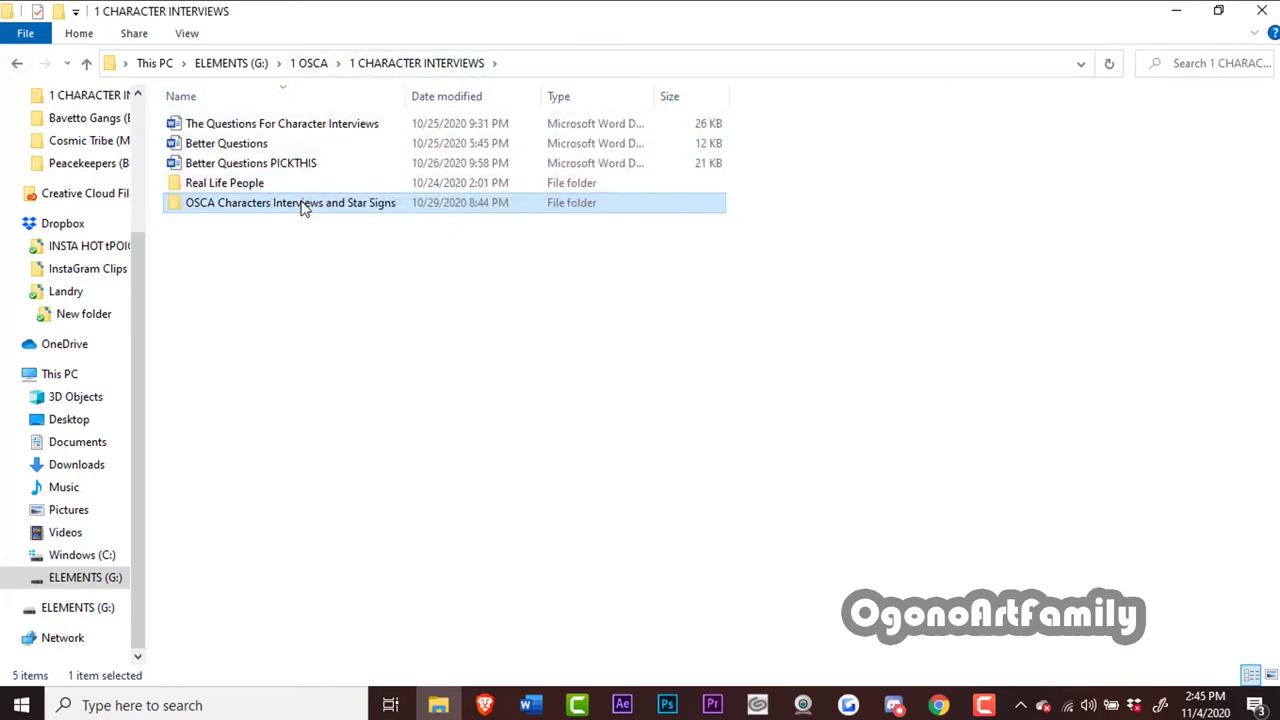
pyautogui.doubleClick(300, 202)
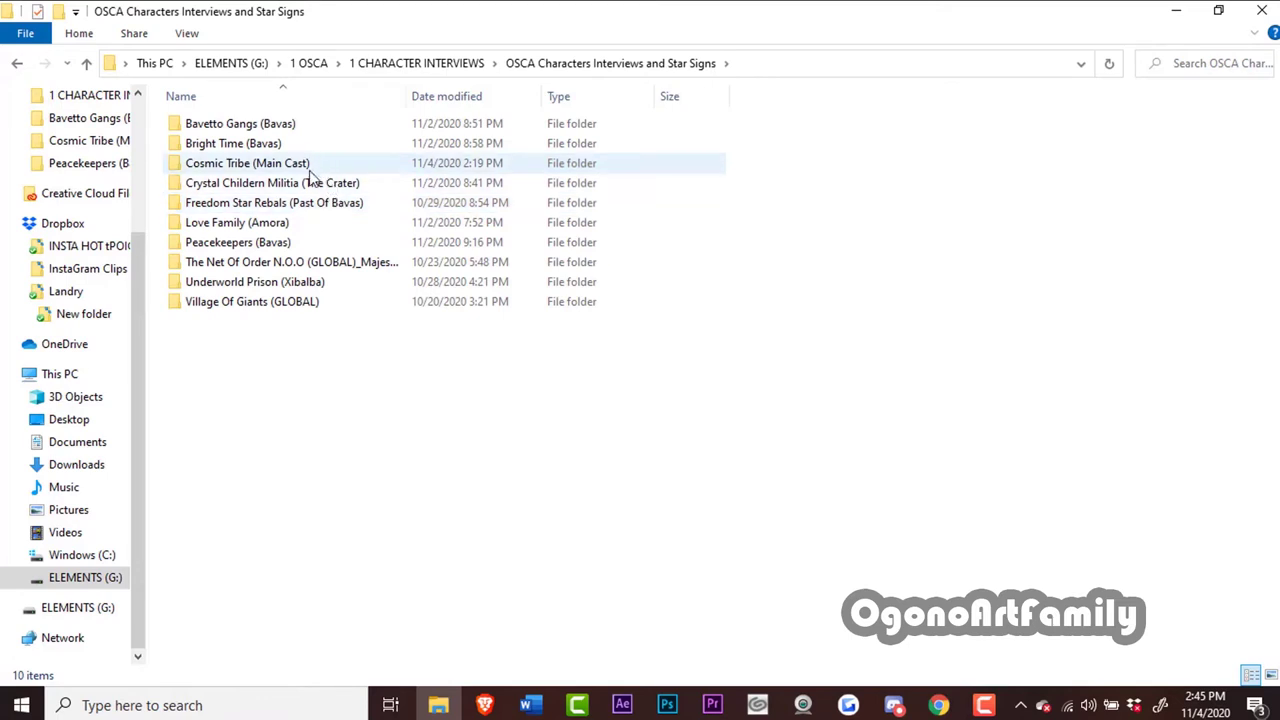
pyautogui.moveTo(310, 187)
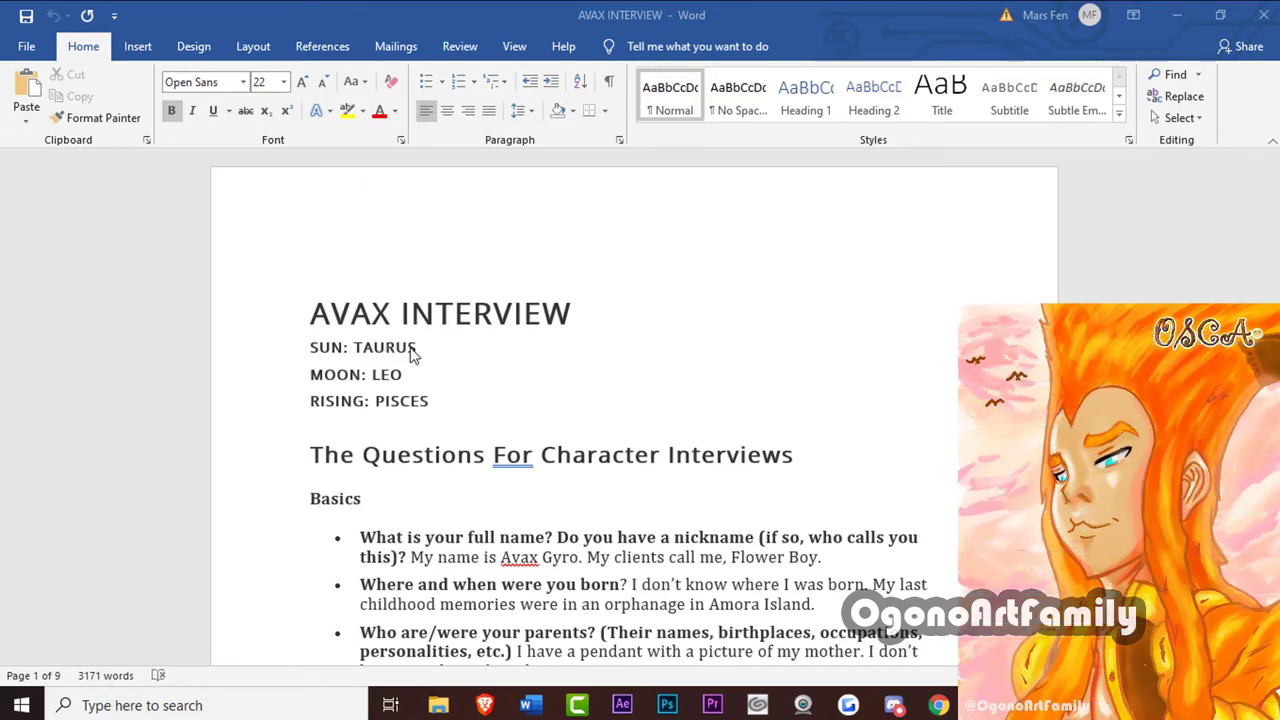
# Skim the AVAX INTERVIEW document in Word from its title through the Basics and Past answers and return to the start
pyautogui.scroll(-5, 352, 355)
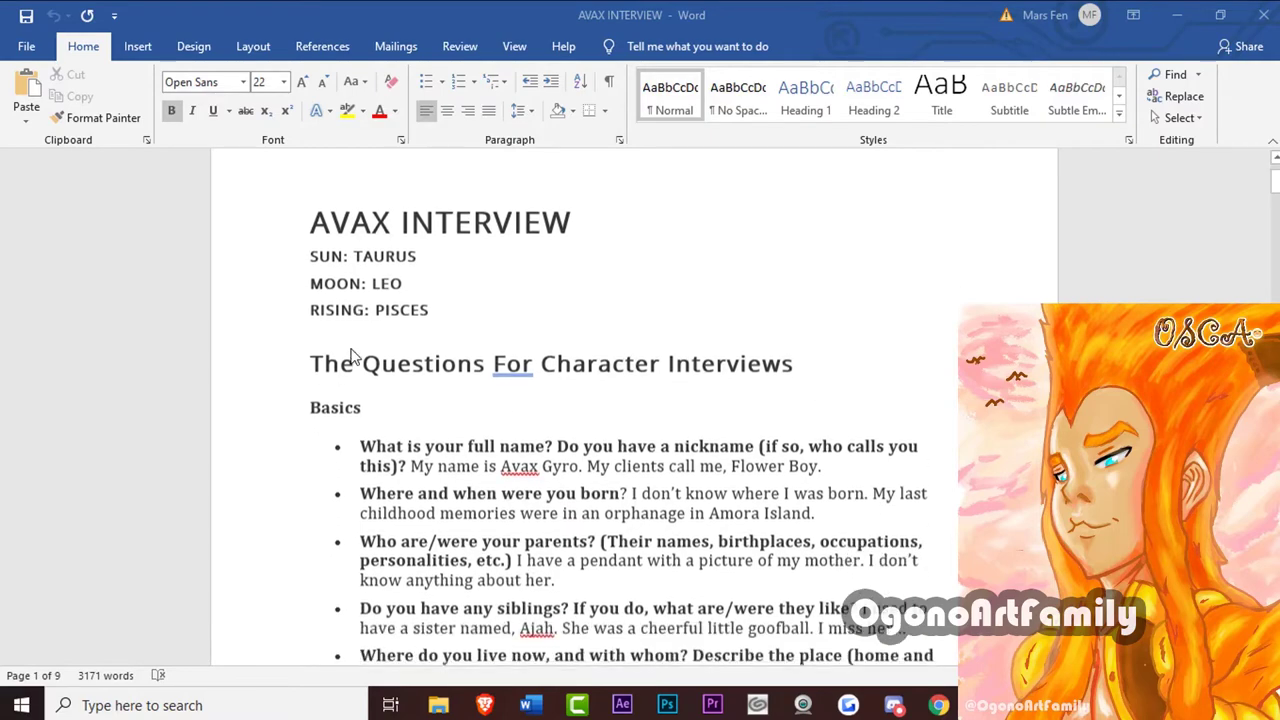
pyautogui.scroll(2, 352, 355)
pyautogui.scroll(-9, 352, 355)
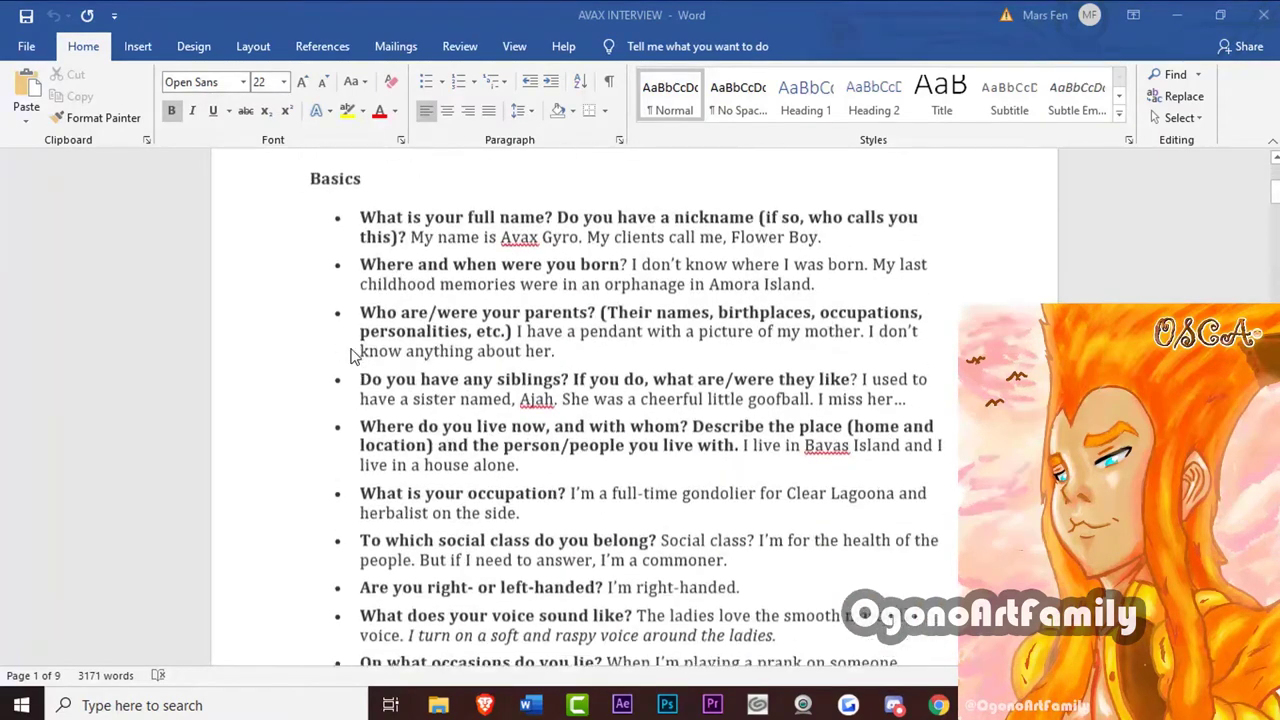
pyautogui.scroll(-15, 352, 357)
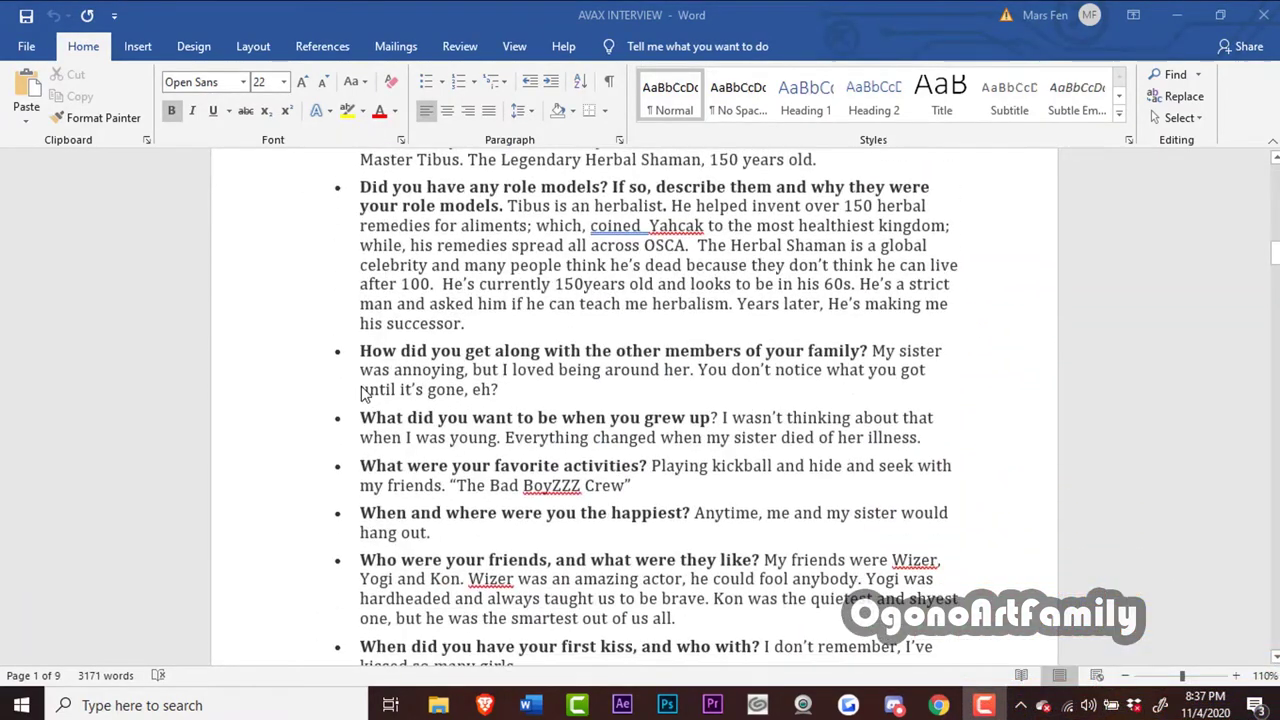
pyautogui.scroll(-12, 365, 393)
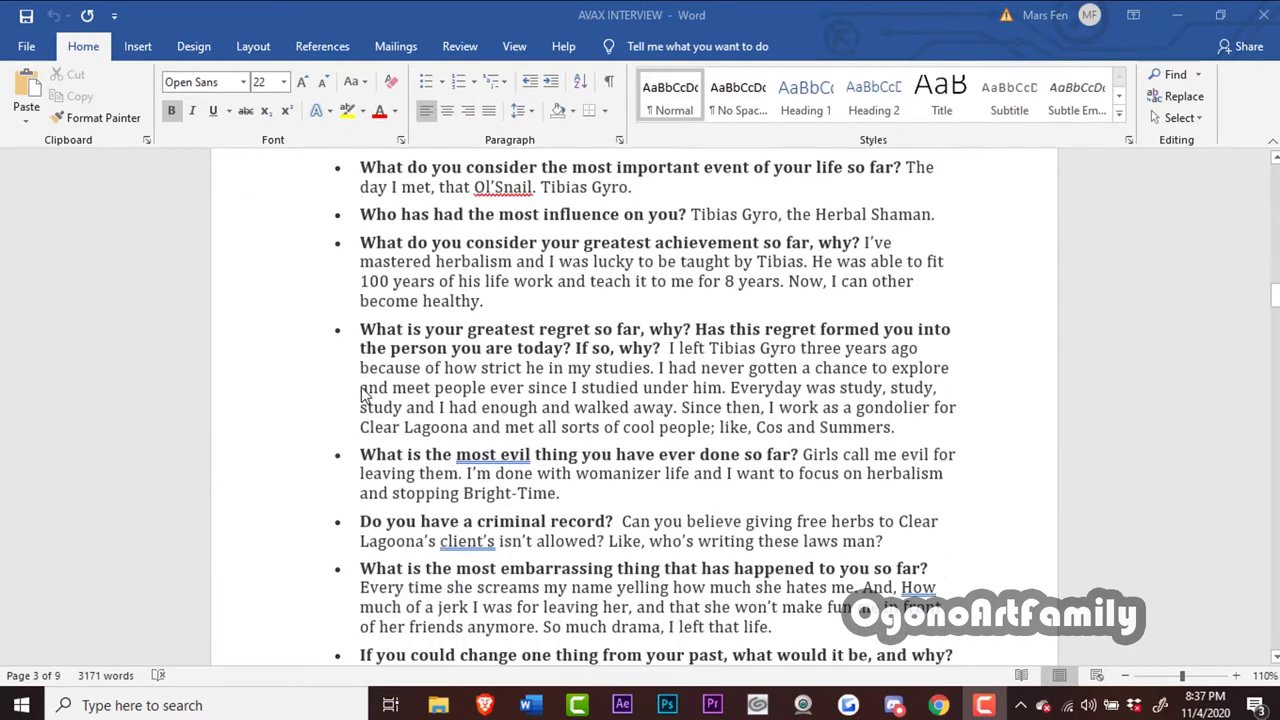
pyautogui.scroll(5, 365, 395)
pyautogui.scroll(20, 365, 395)
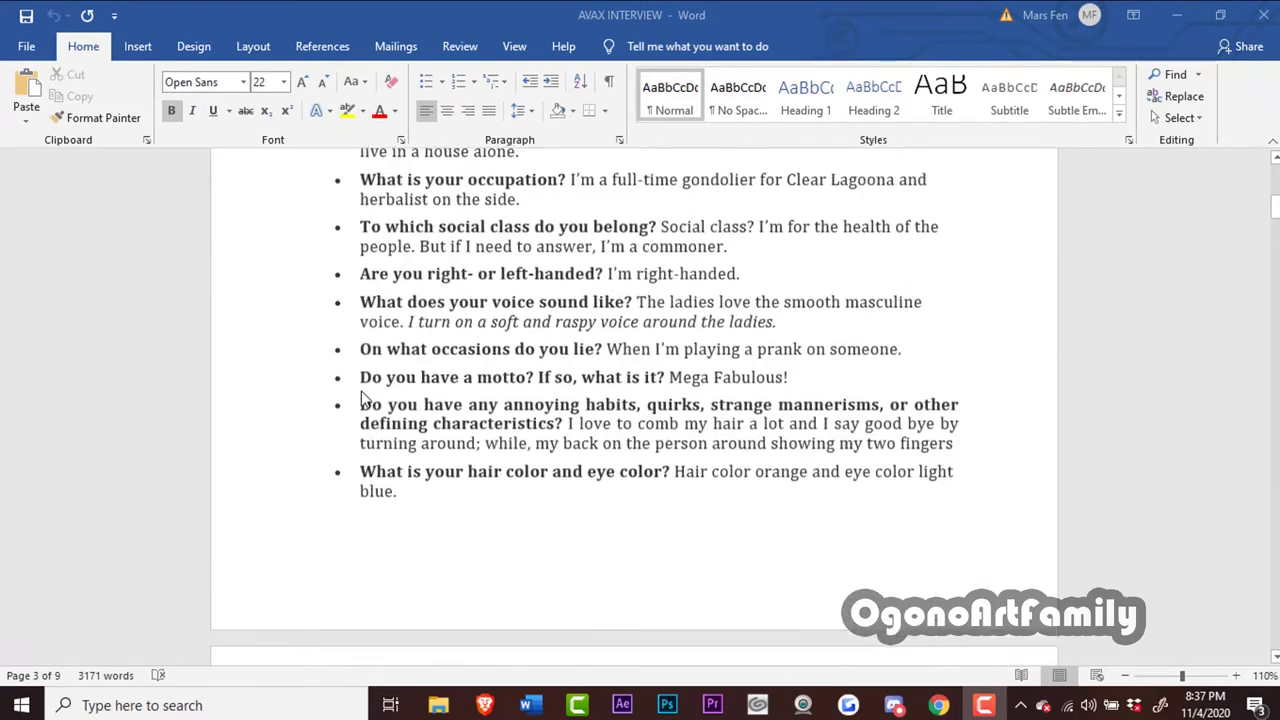
pyautogui.scroll(3, 365, 398)
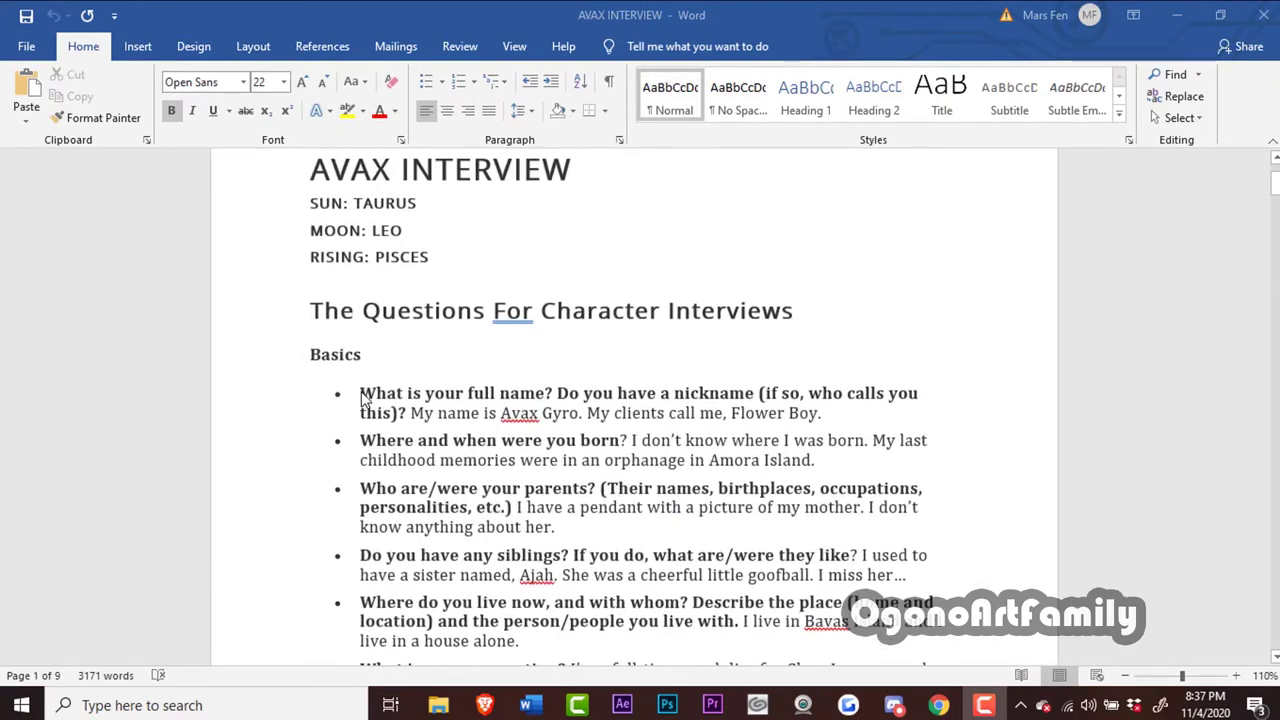
pyautogui.scroll(-3, 363, 398)
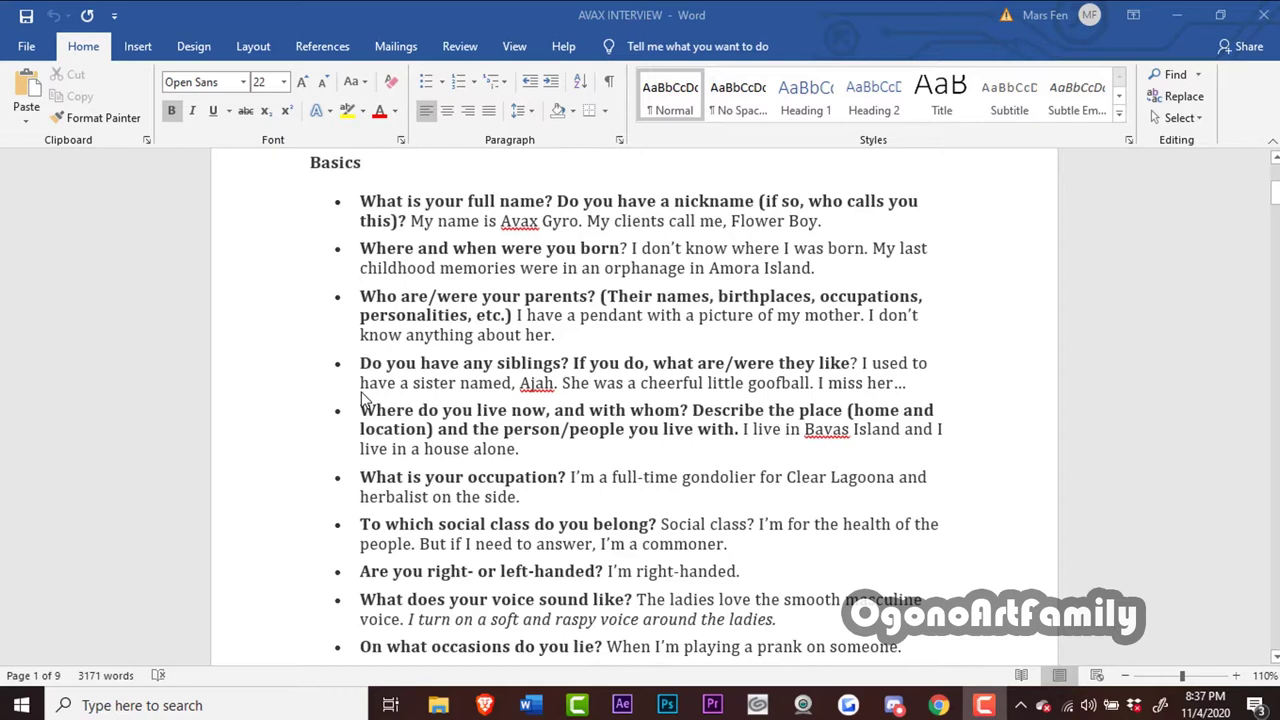
pyautogui.scroll(4, 363, 398)
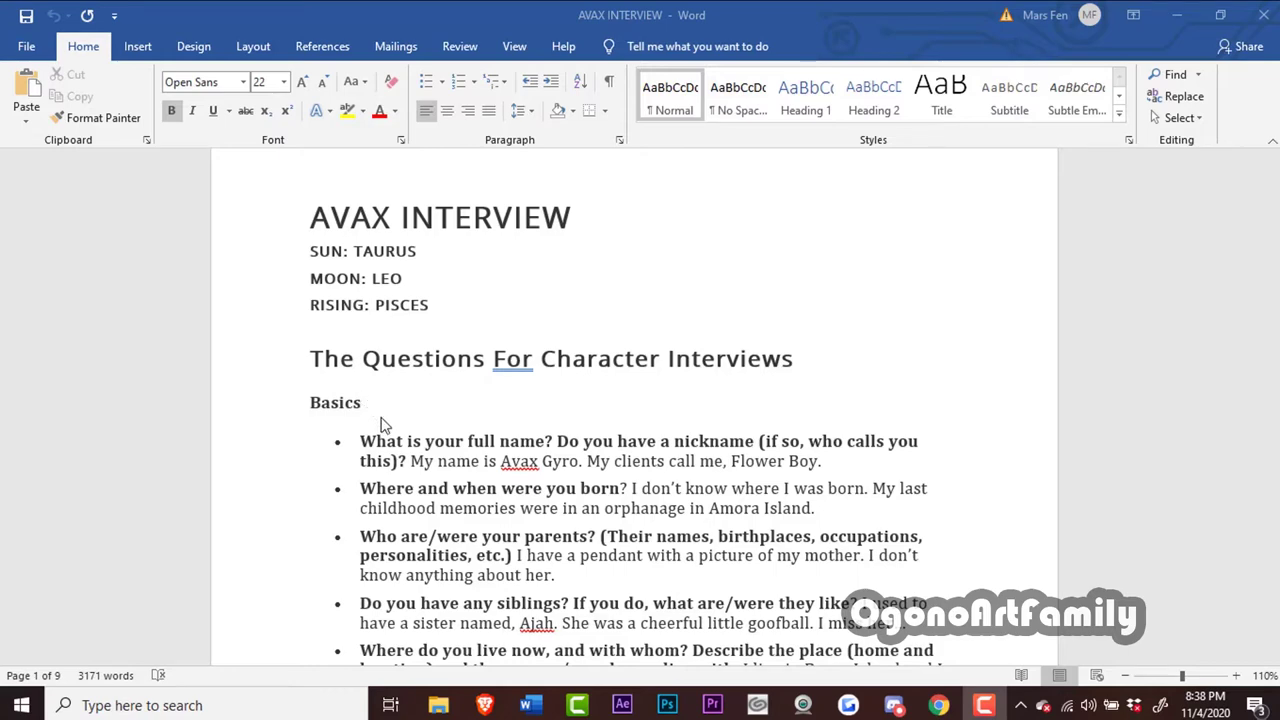
# Read through the AVAX INTERVIEW answers again, from Basics and Past to Beliefs and Opinions and Relationships With Others
pyautogui.scroll(-10, 318, 406)
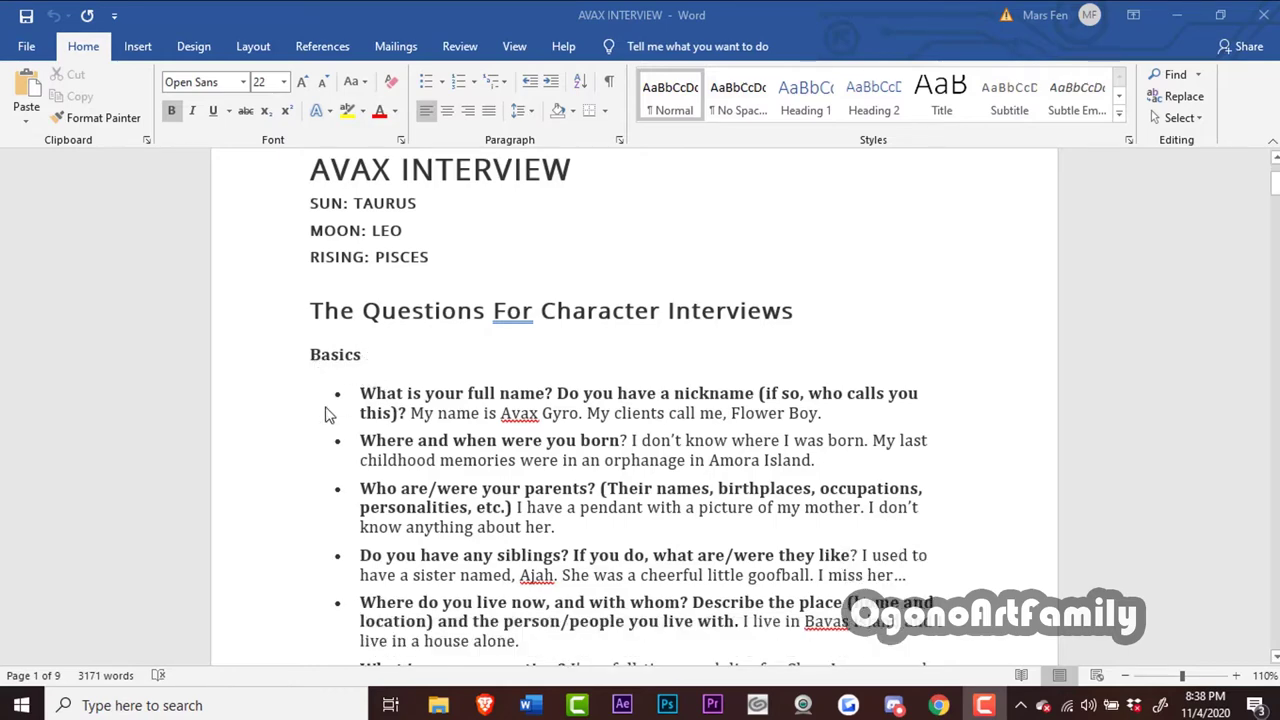
pyautogui.scroll(-6, 325, 407)
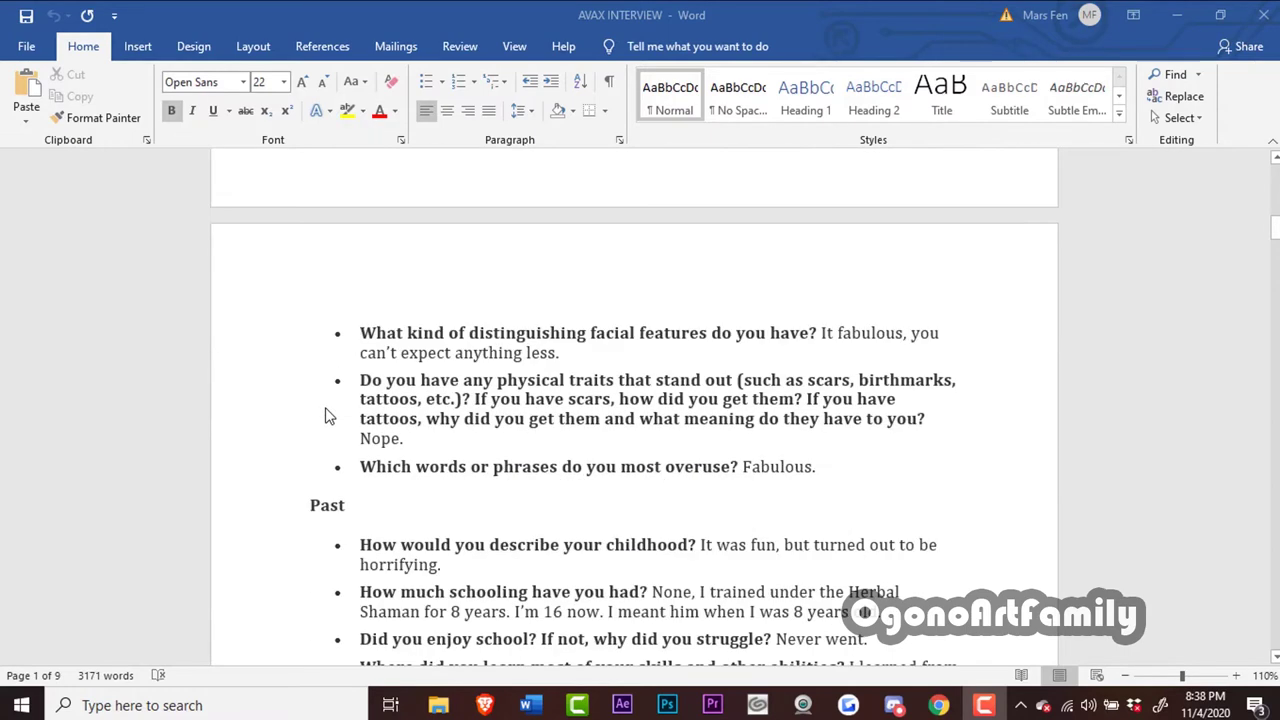
pyautogui.scroll(-6, 350, 386)
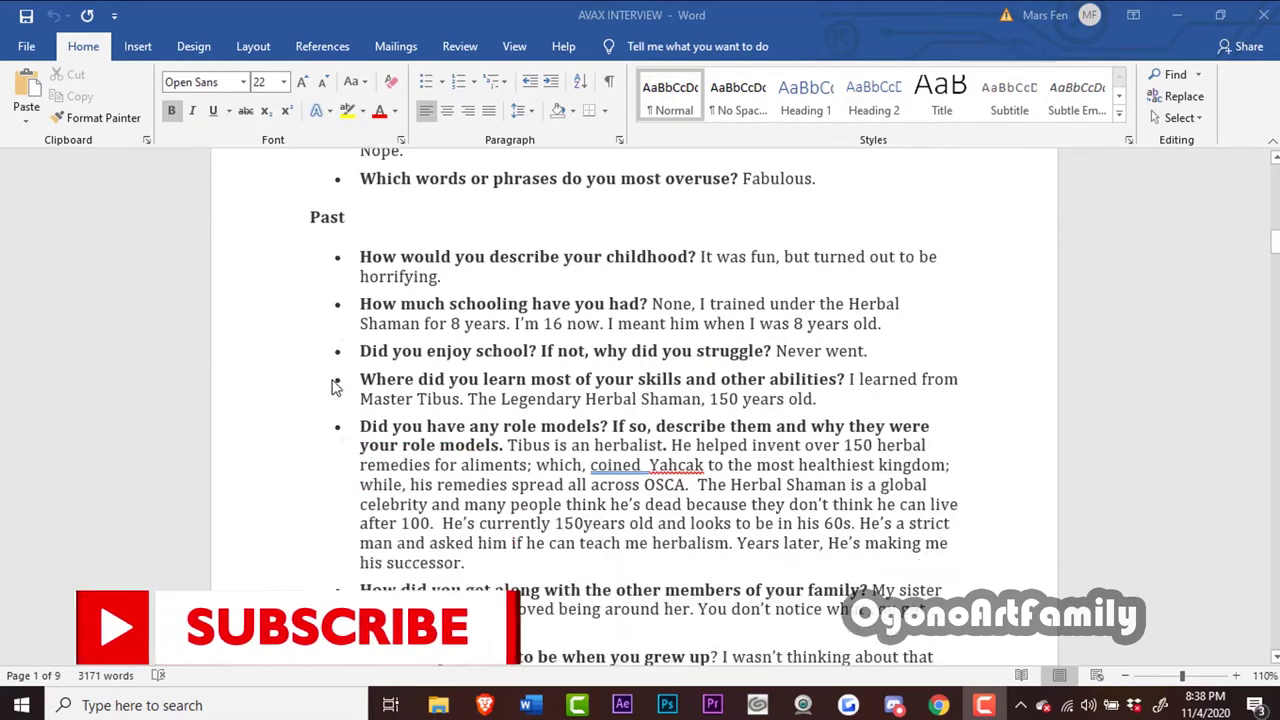
pyautogui.scroll(-20, 335, 388)
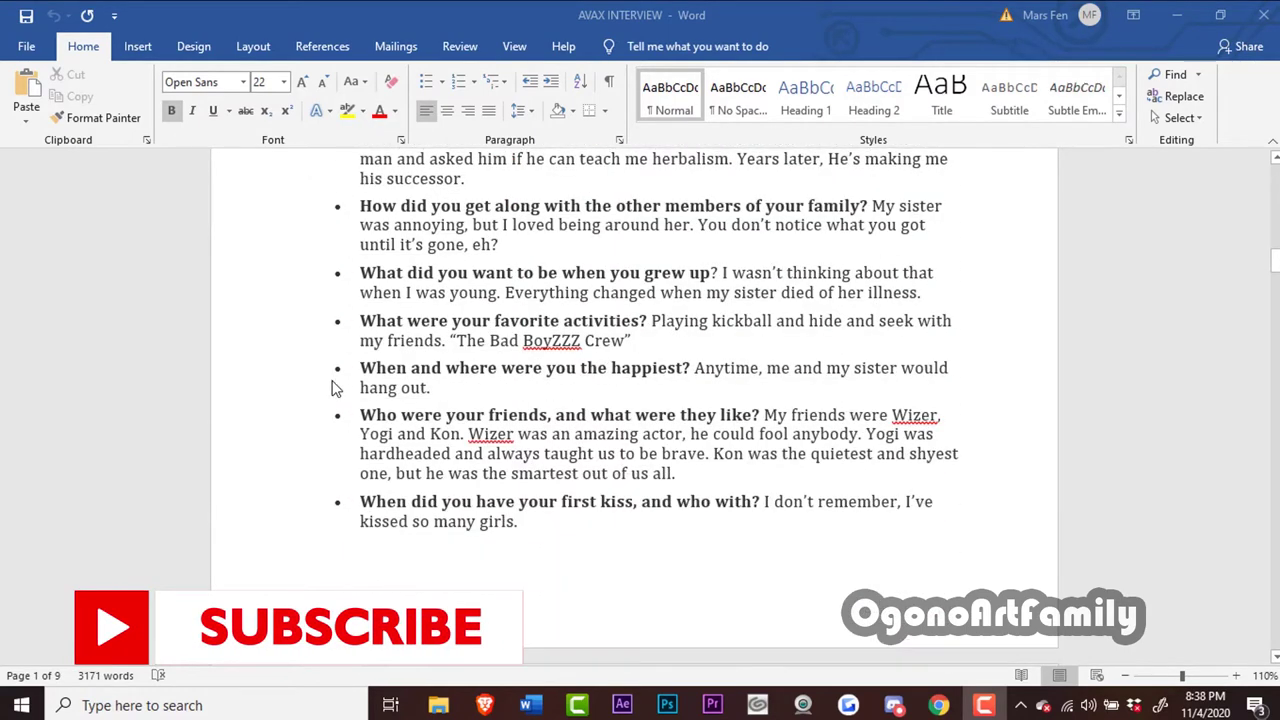
pyautogui.scroll(-6, 333, 390)
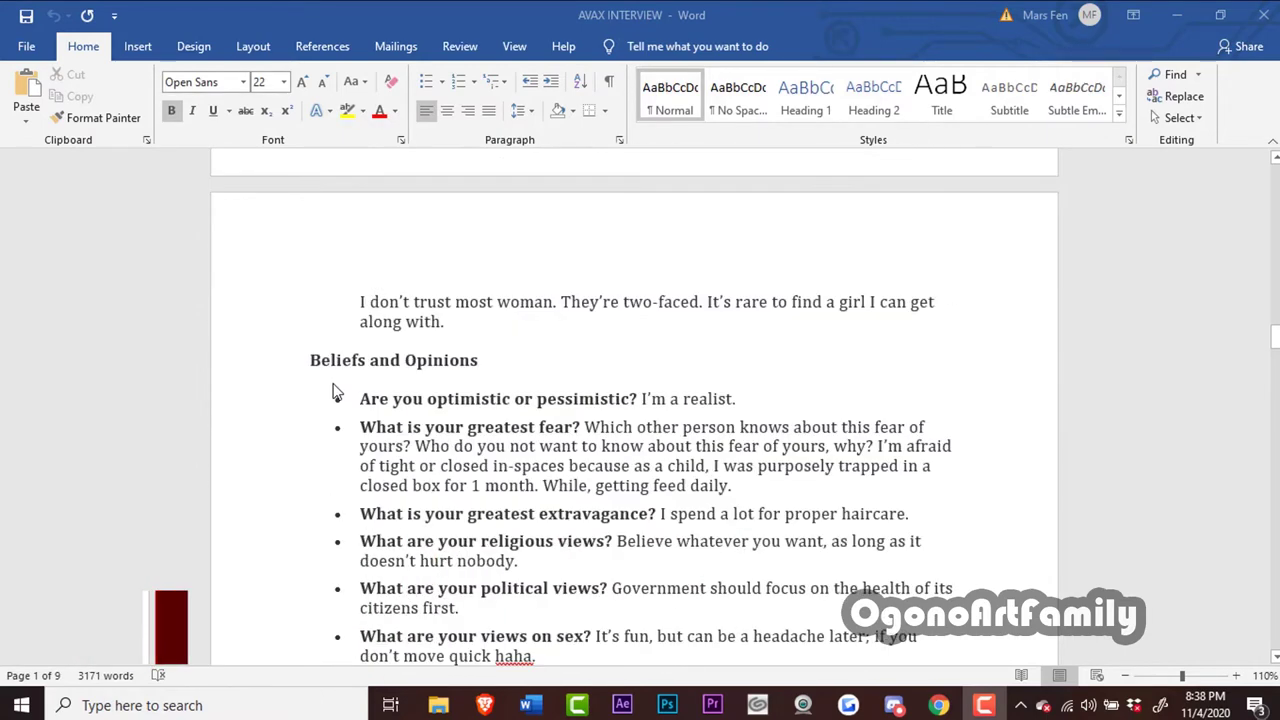
pyautogui.scroll(-1, 370, 378)
pyautogui.scroll(-13, 376, 384)
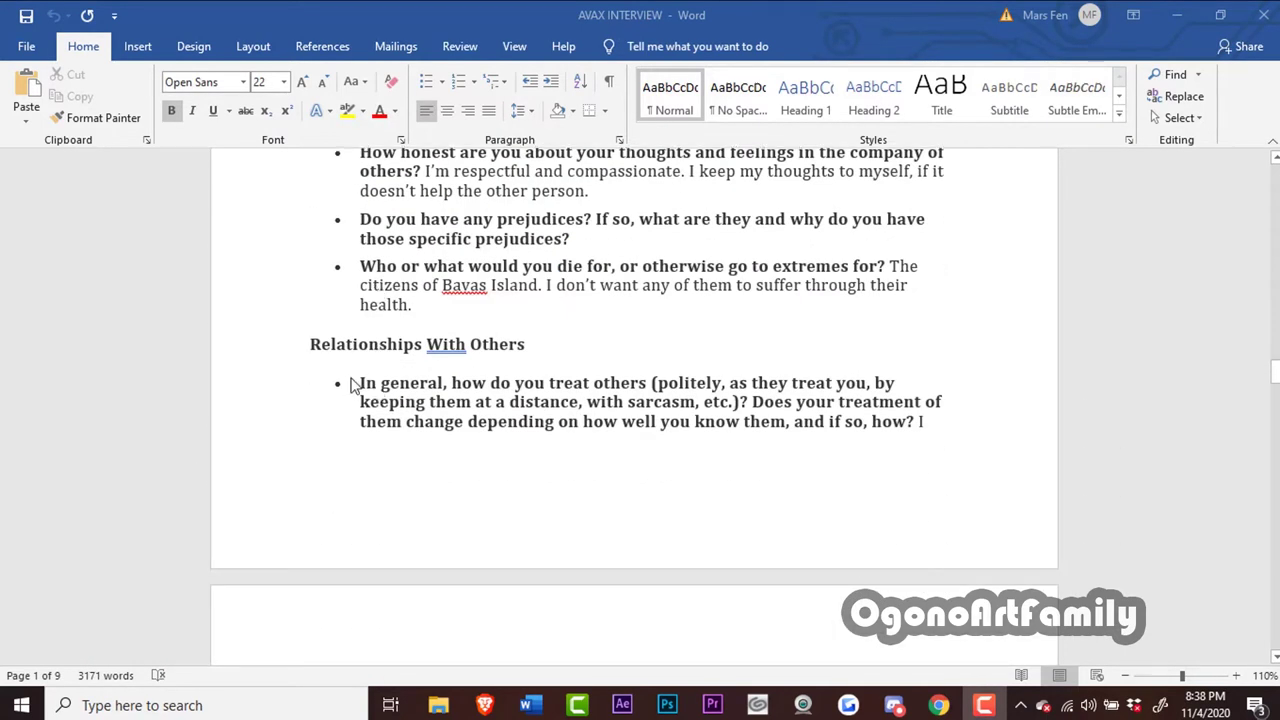
pyautogui.scroll(-20, 352, 385)
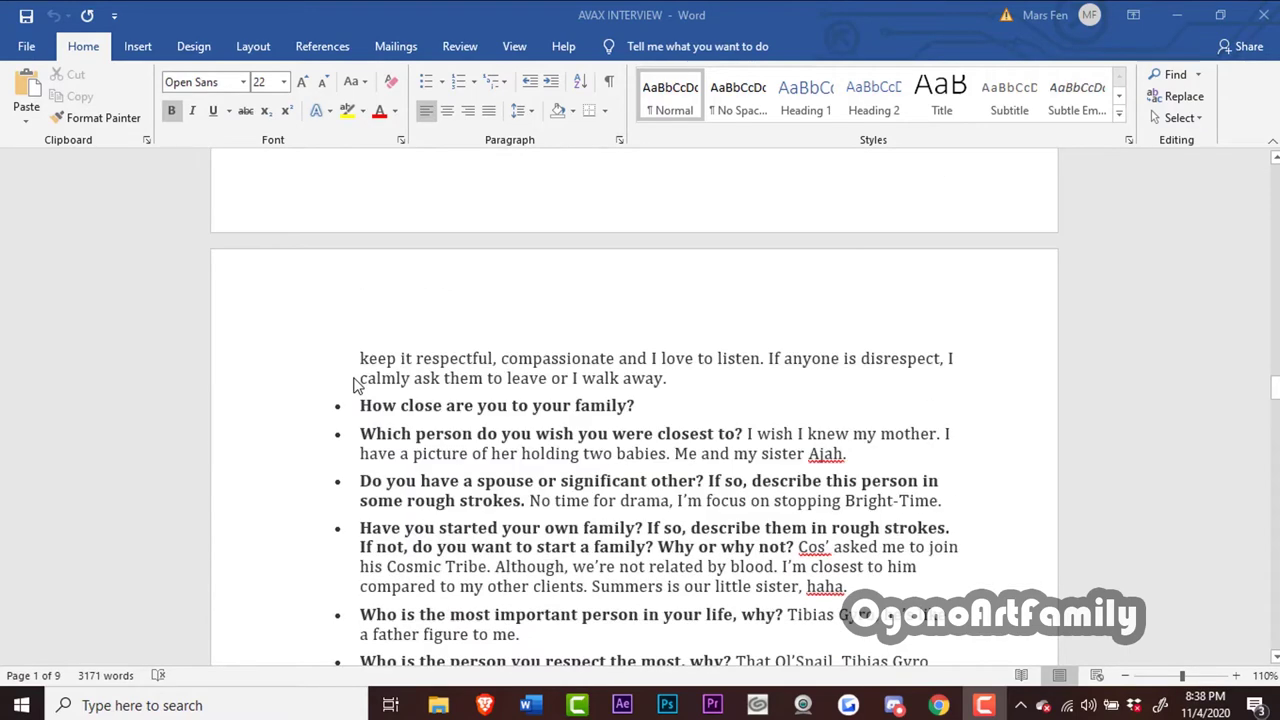
pyautogui.scroll(-4, 357, 385)
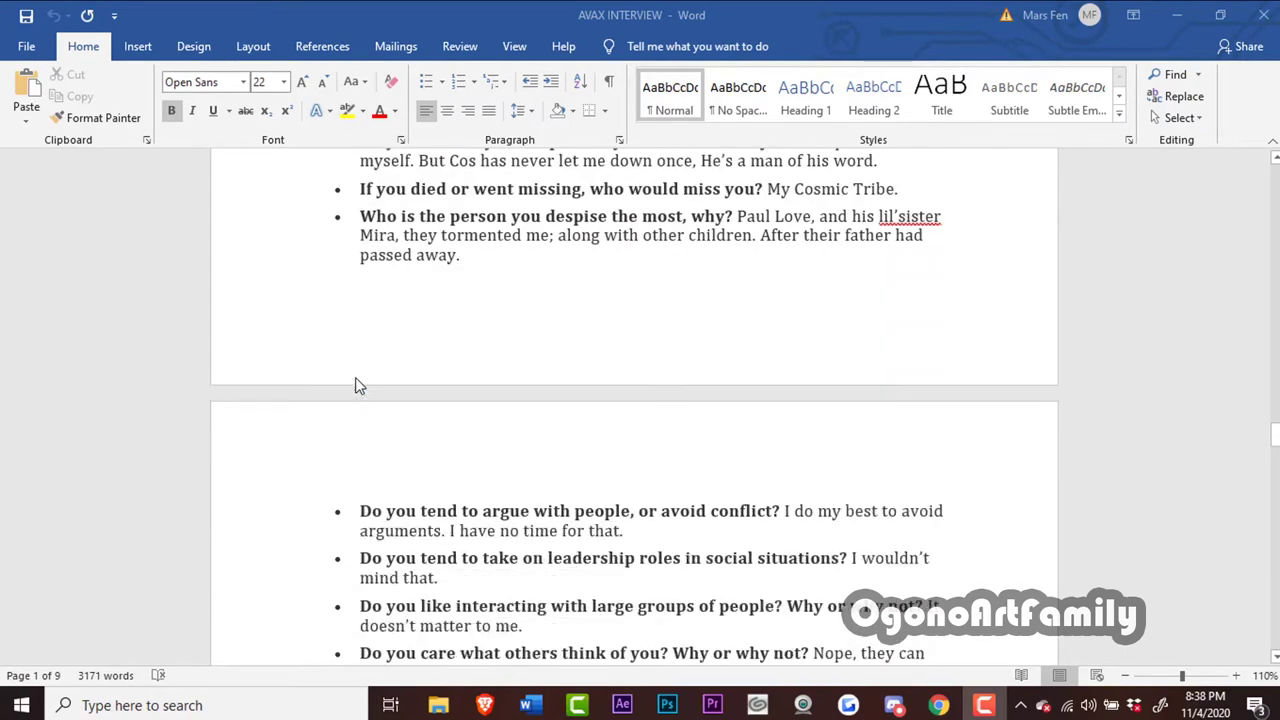
pyautogui.scroll(20, 357, 385)
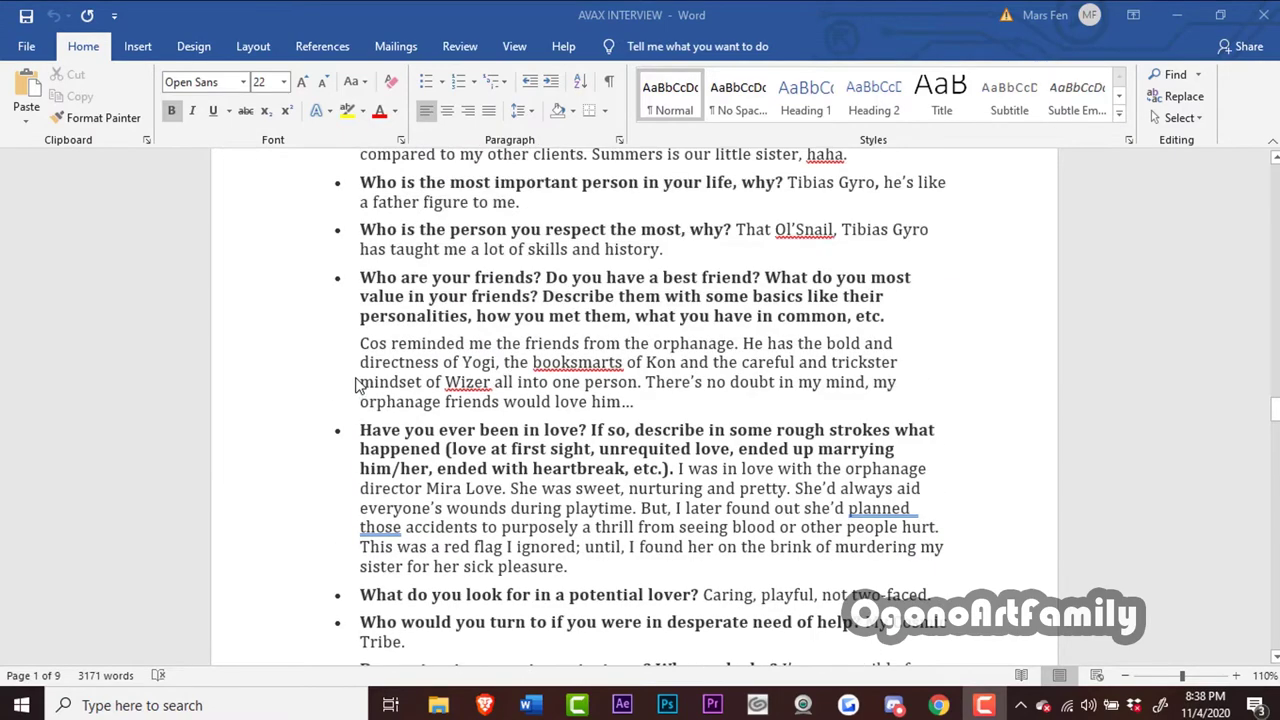
pyautogui.scroll(20, 357, 385)
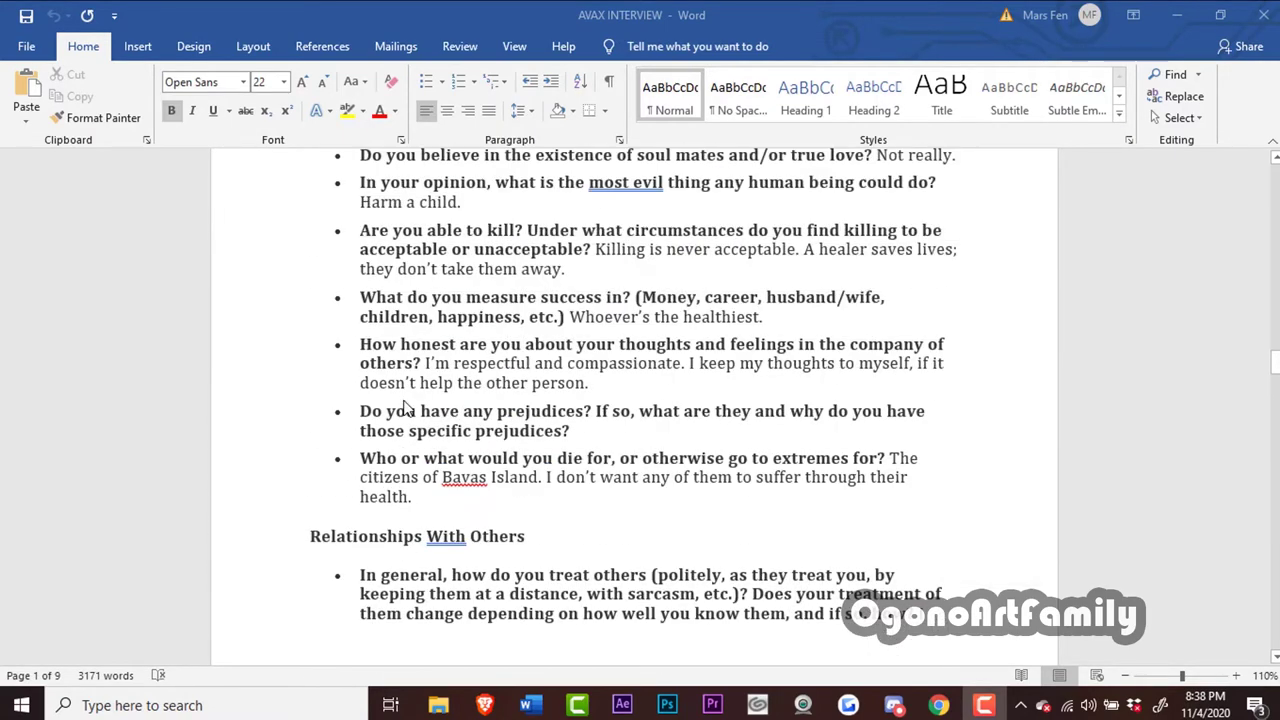
pyautogui.scroll(-9, 407, 409)
pyautogui.scroll(-20, 407, 409)
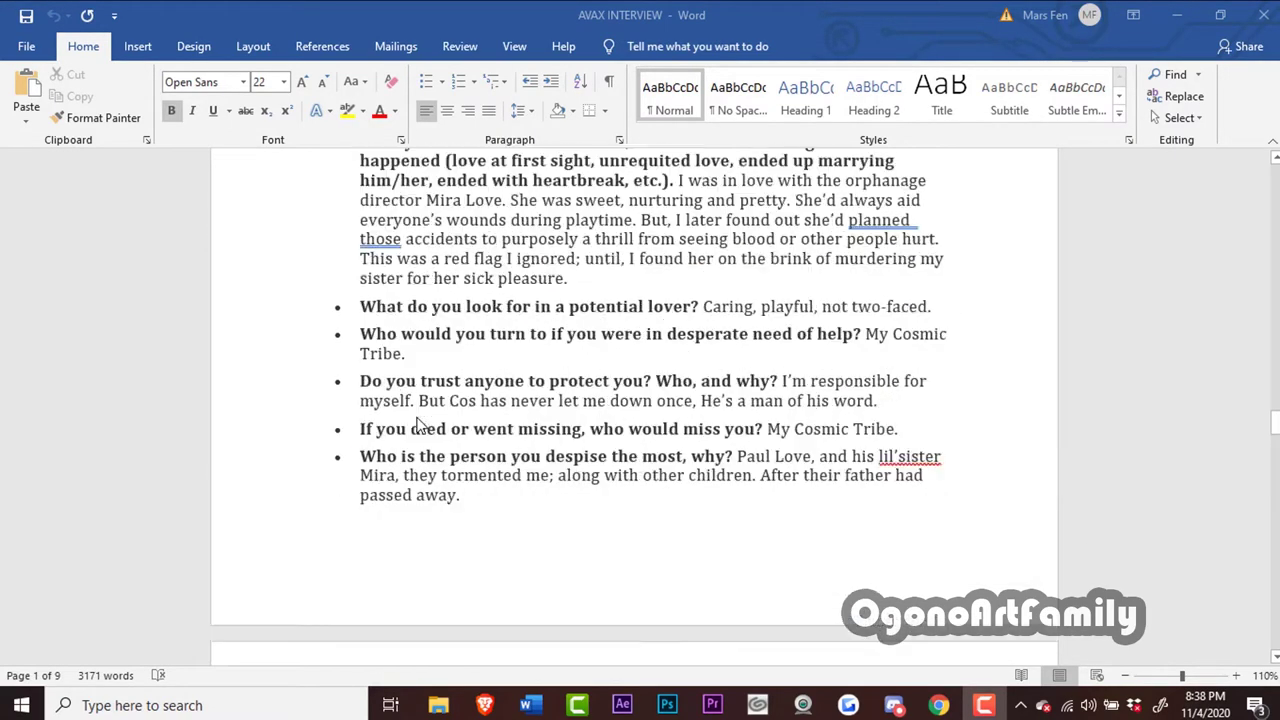
# Read the remaining Relationships With Others answers and the Likes and Dislikes section of the AVAX INTERVIEW document
pyautogui.scroll(-9, 420, 425)
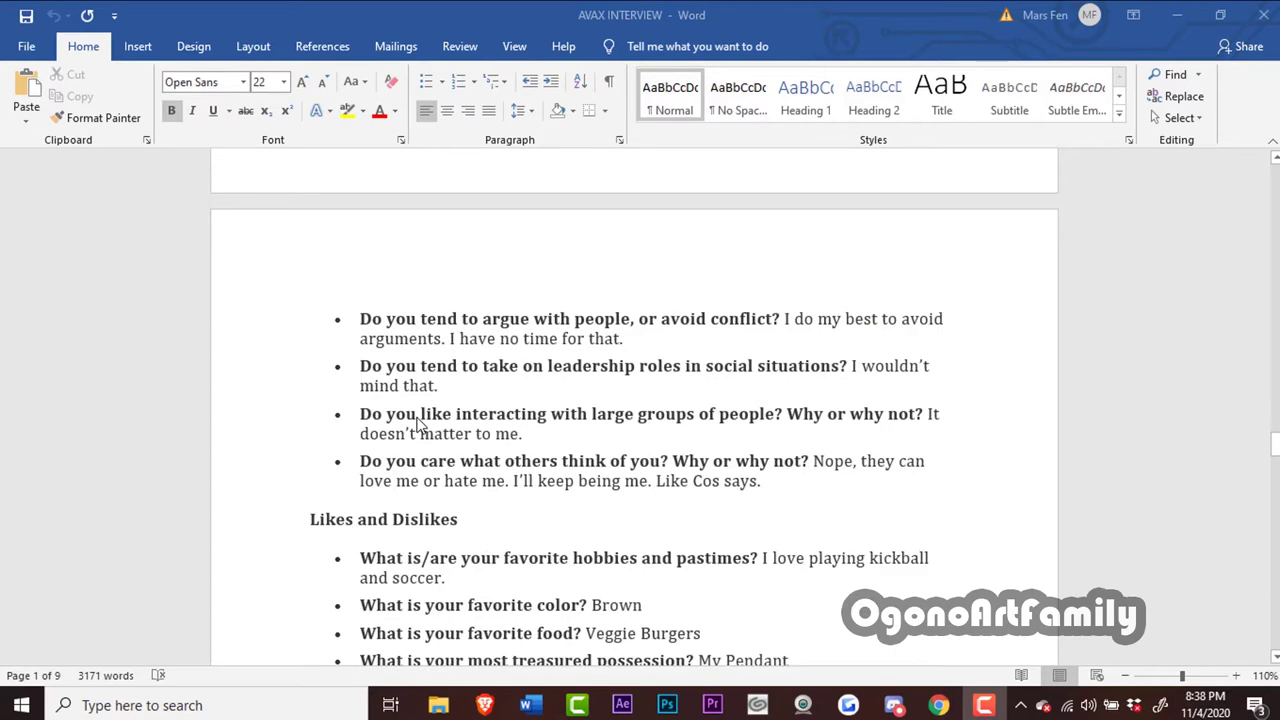
pyautogui.scroll(-6, 455, 470)
pyautogui.scroll(1, 456, 472)
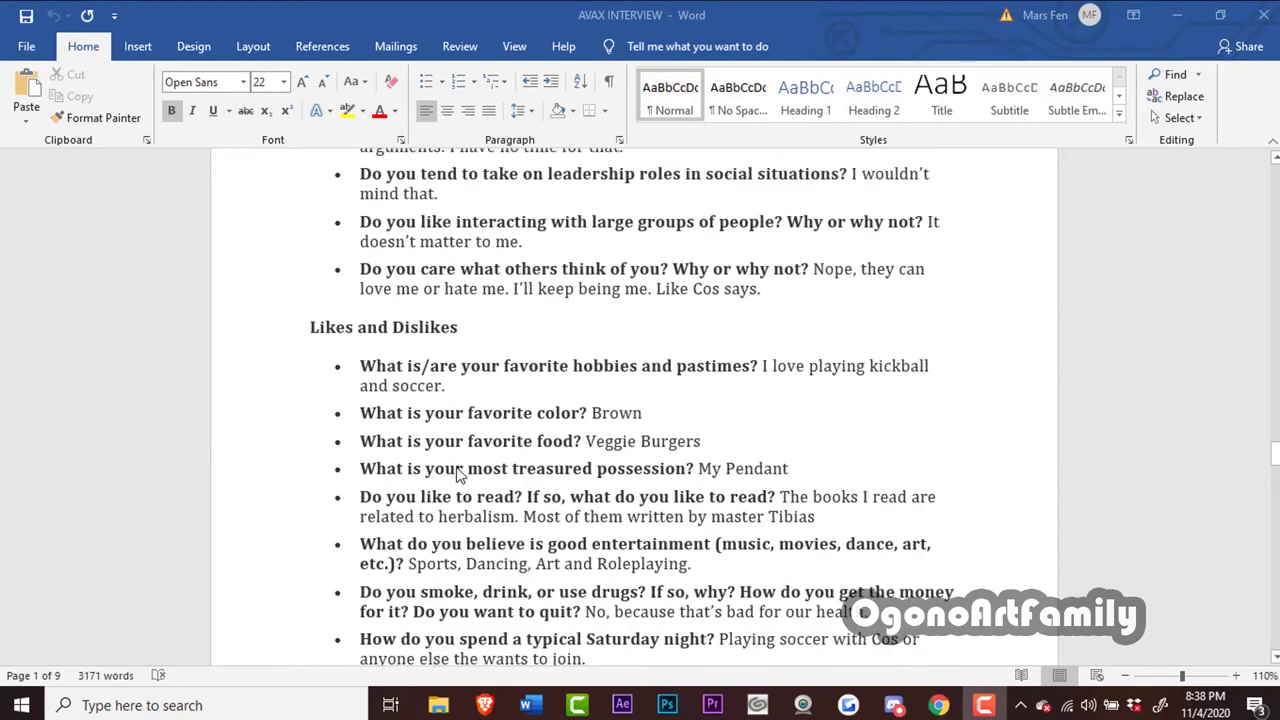
pyautogui.scroll(6, 456, 472)
pyautogui.scroll(-8, 460, 472)
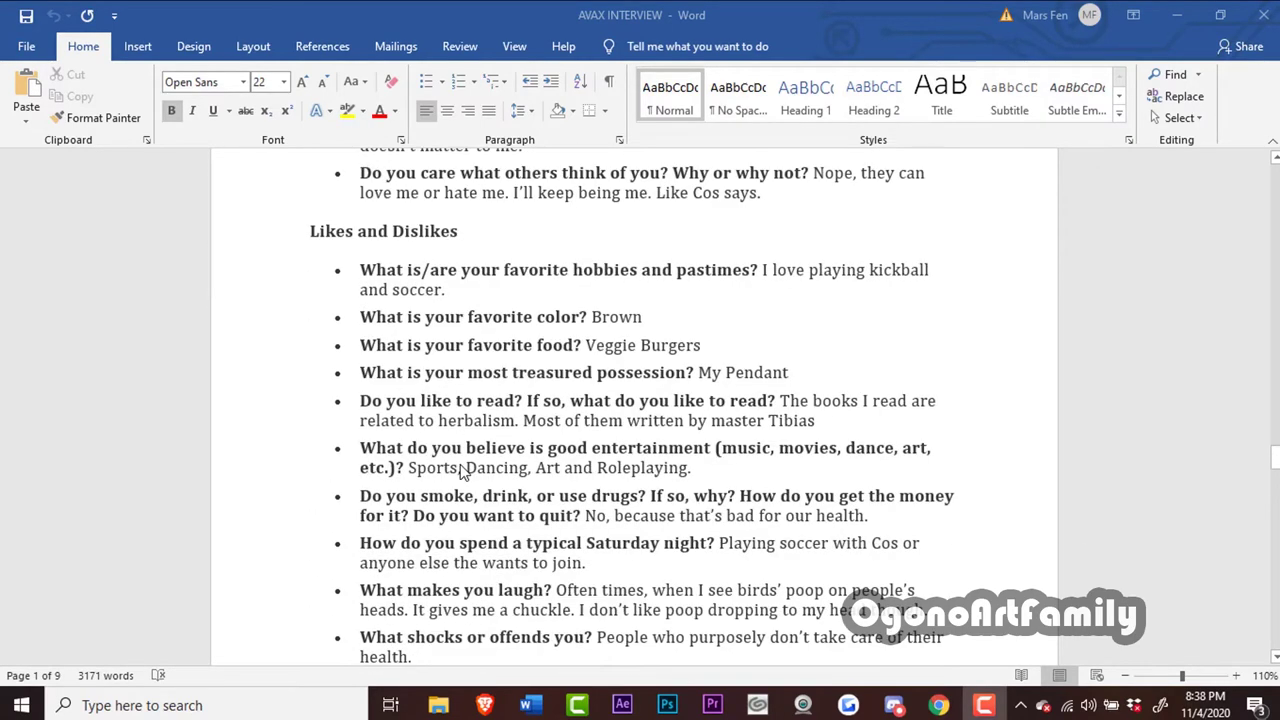
# Review the AVAX INTERVIEW answers in reverse, from Relationships With Others through Beliefs and Opinions and Past to the document's title
pyautogui.scroll(20, 460, 470)
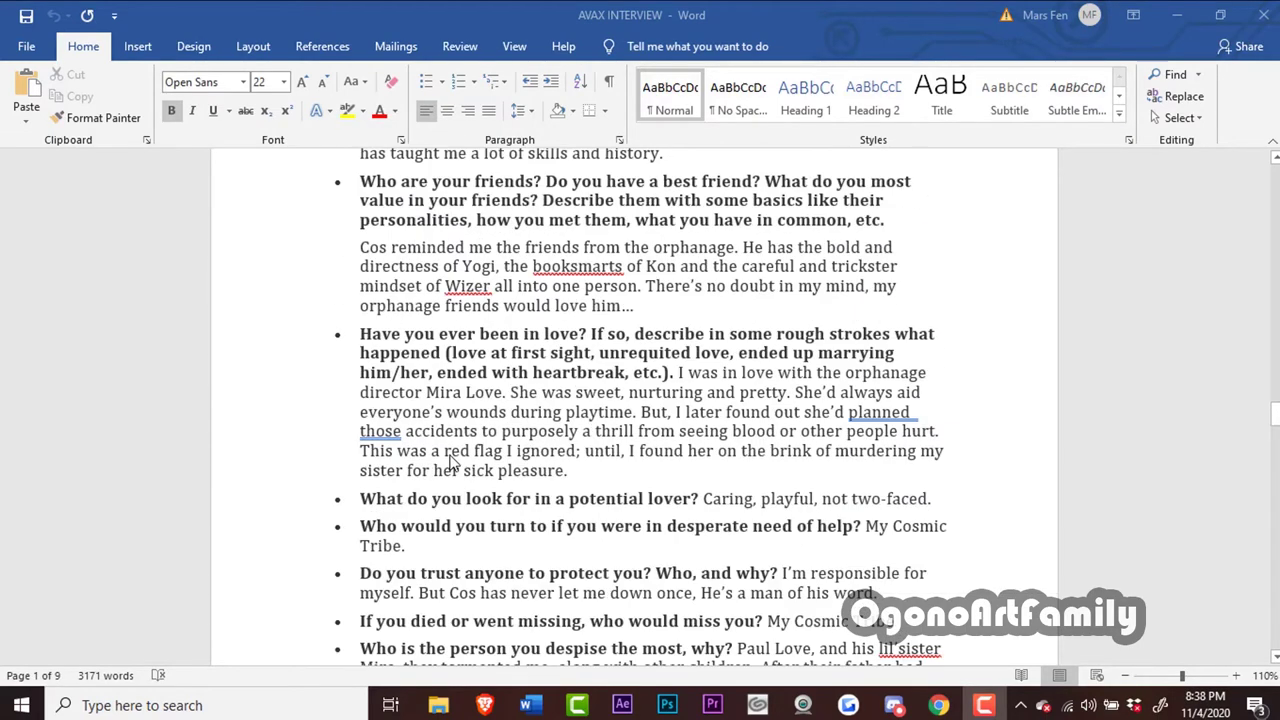
pyautogui.scroll(12, 450, 463)
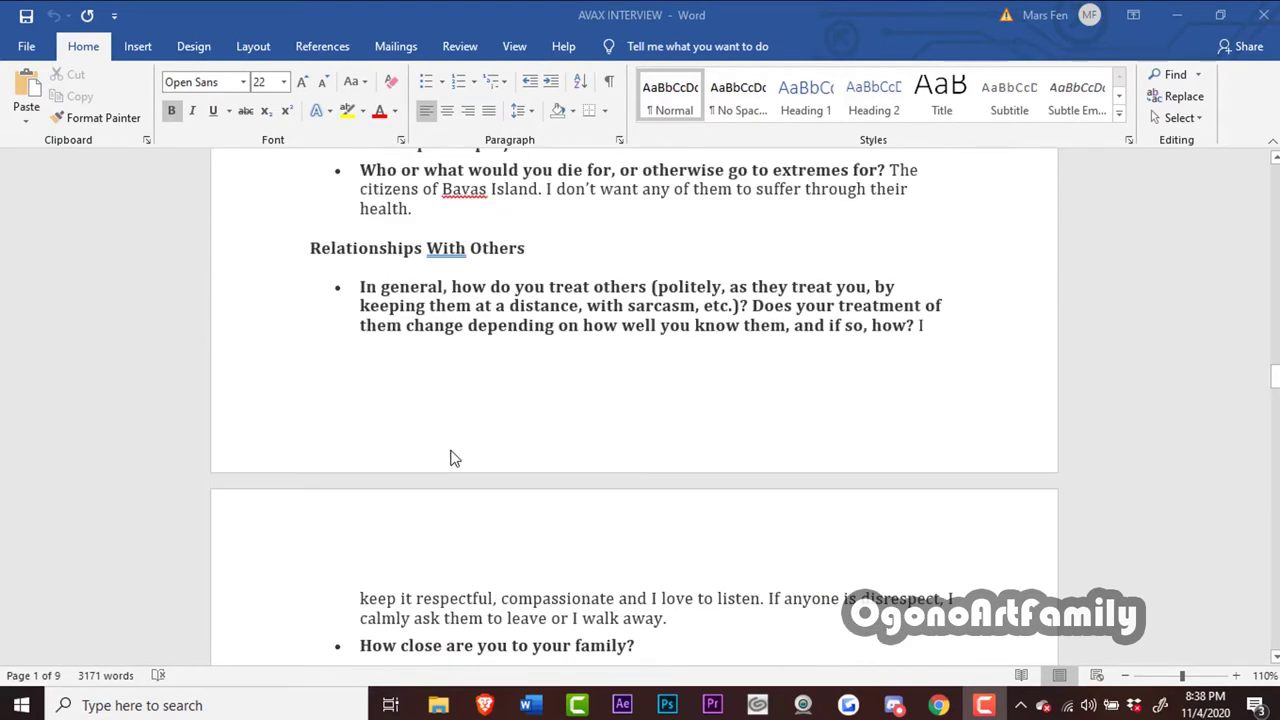
pyautogui.scroll(14, 450, 458)
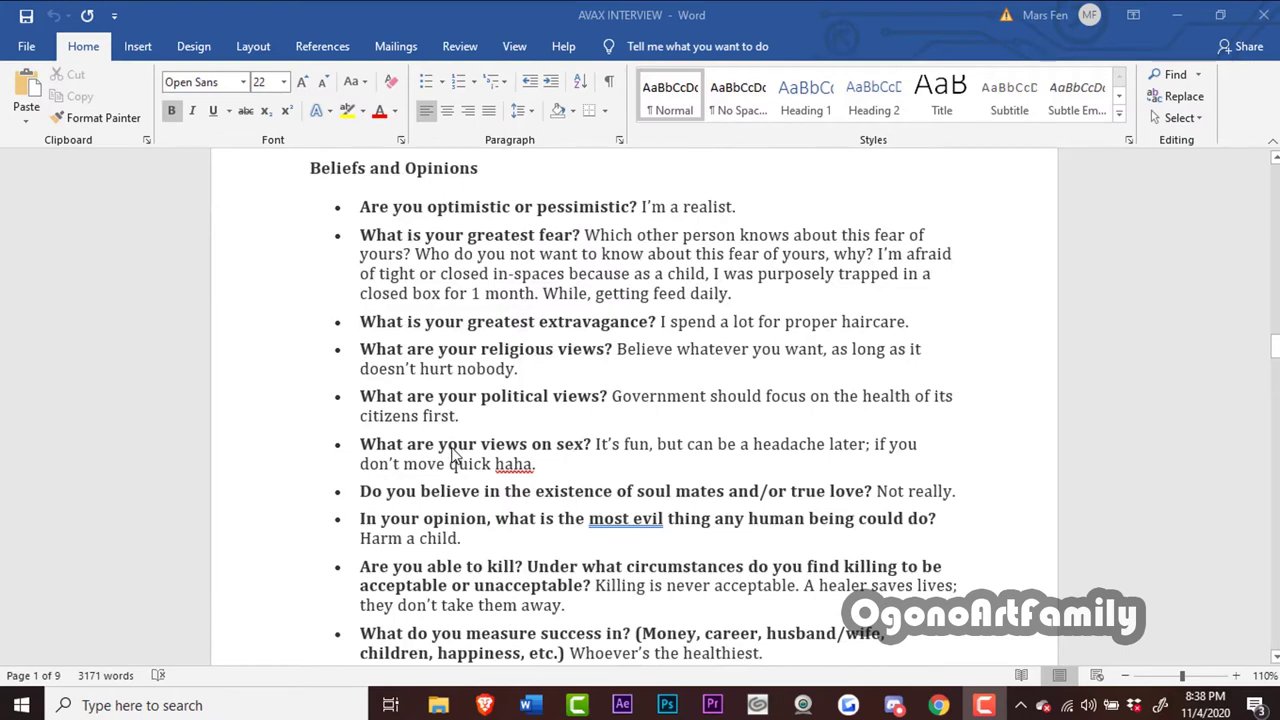
pyautogui.scroll(5, 446, 455)
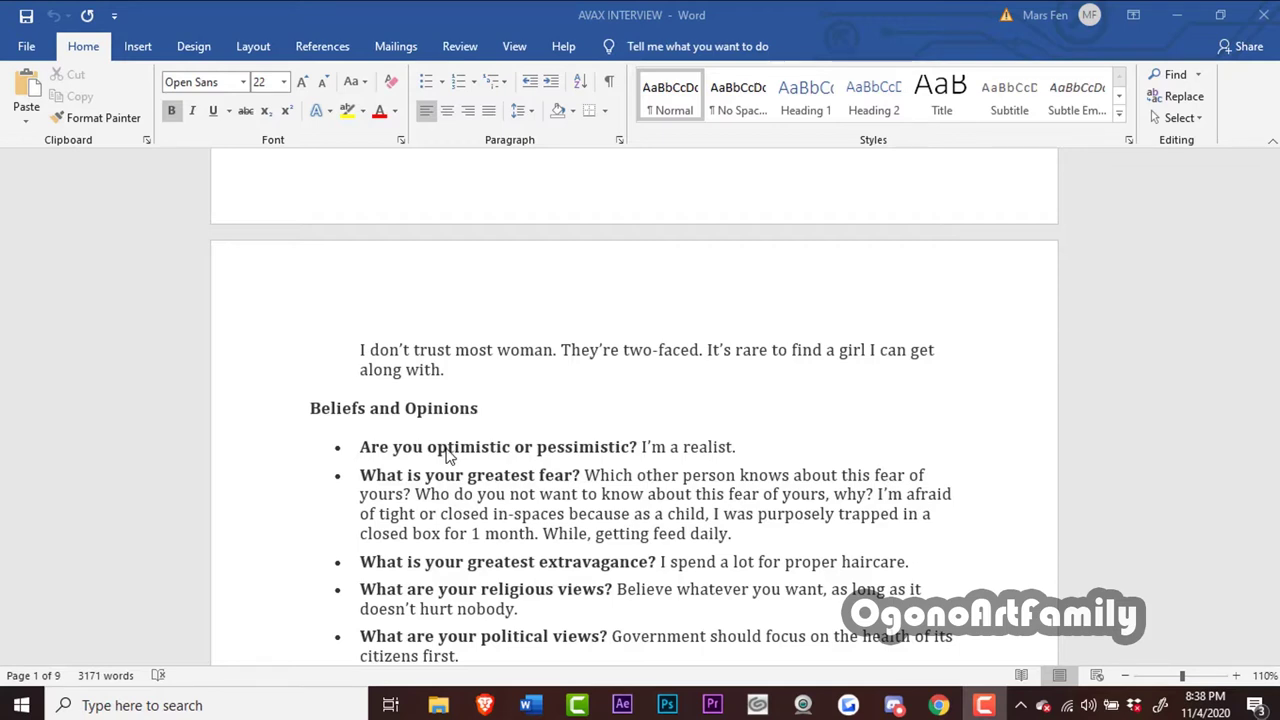
pyautogui.scroll(8, 449, 455)
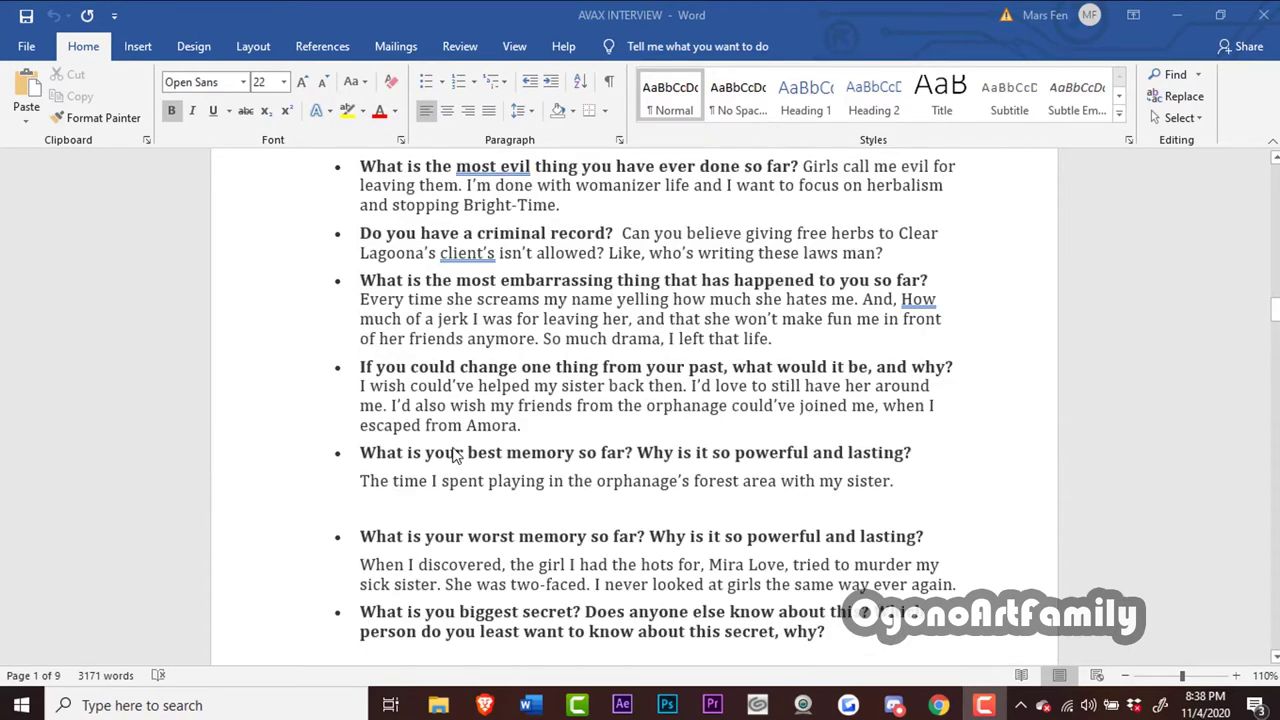
pyautogui.scroll(4, 474, 466)
pyautogui.scroll(12, 510, 475)
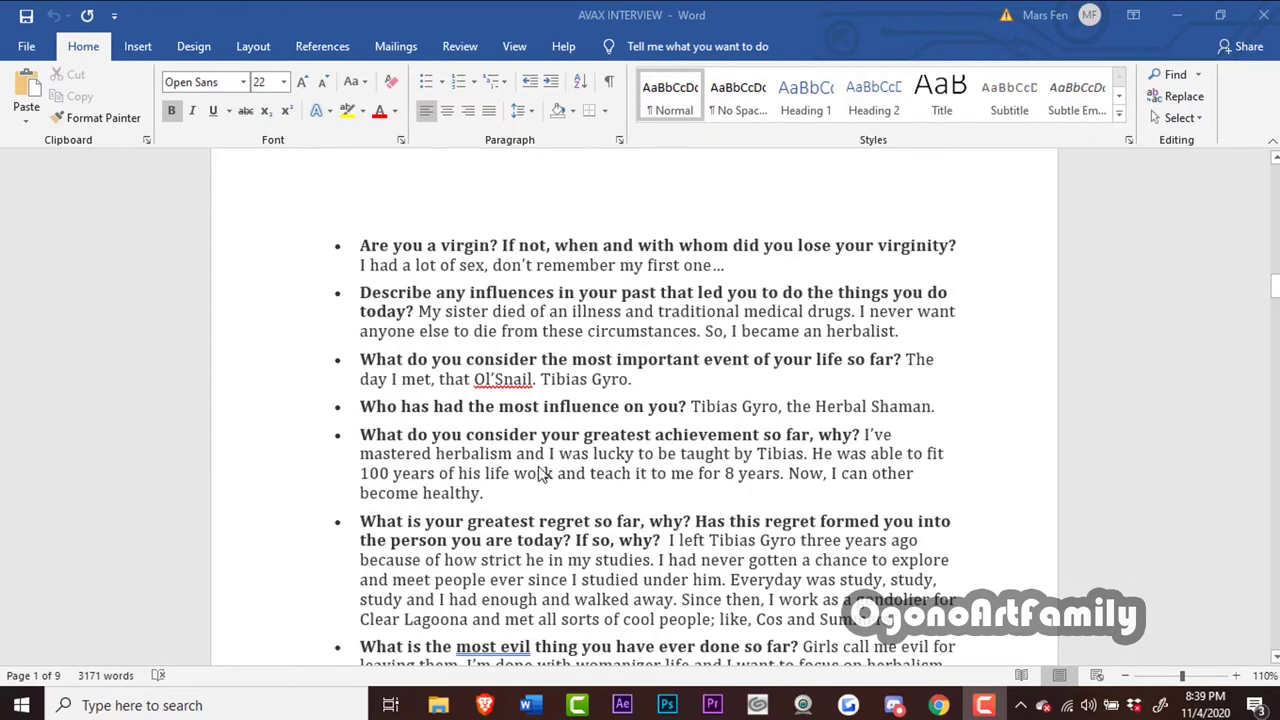
pyautogui.scroll(12, 607, 477)
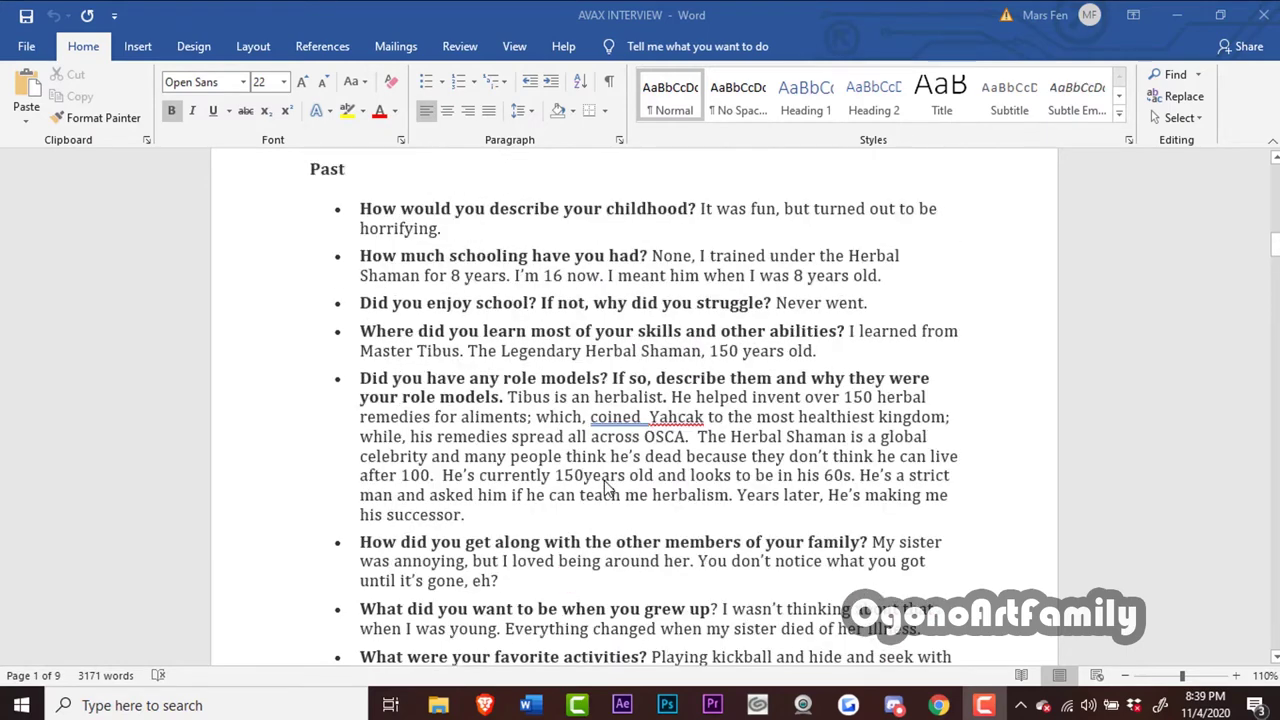
pyautogui.scroll(6, 604, 480)
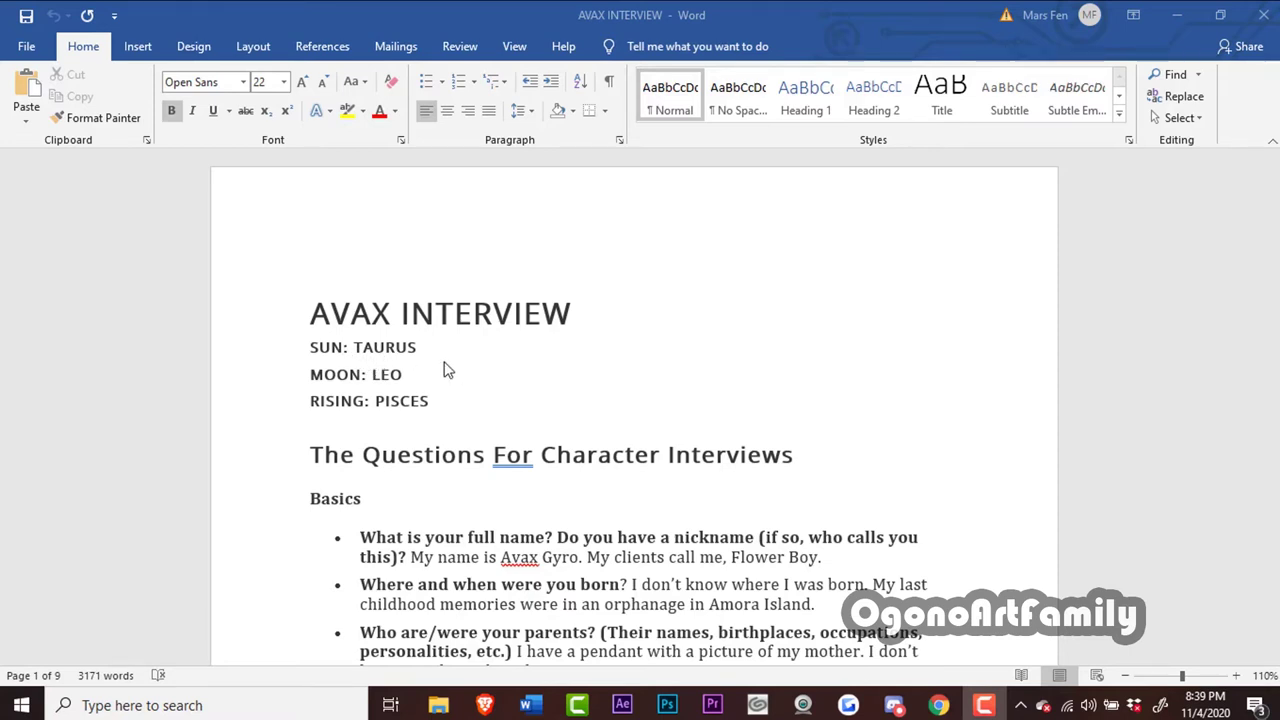
# Examine the sun, moon and rising signs under the AVAX INTERVIEW title together with the opening Basics questions
pyautogui.scroll(-1, 447, 371)
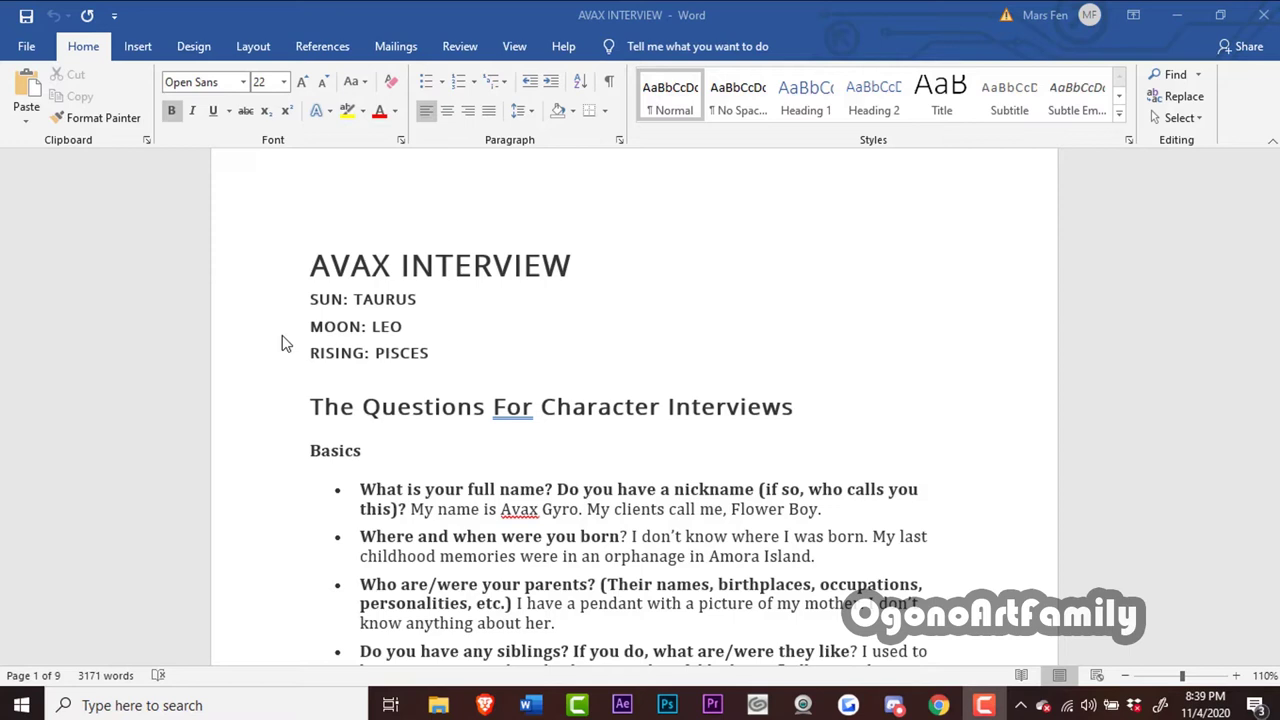
pyautogui.scroll(1, 305, 355)
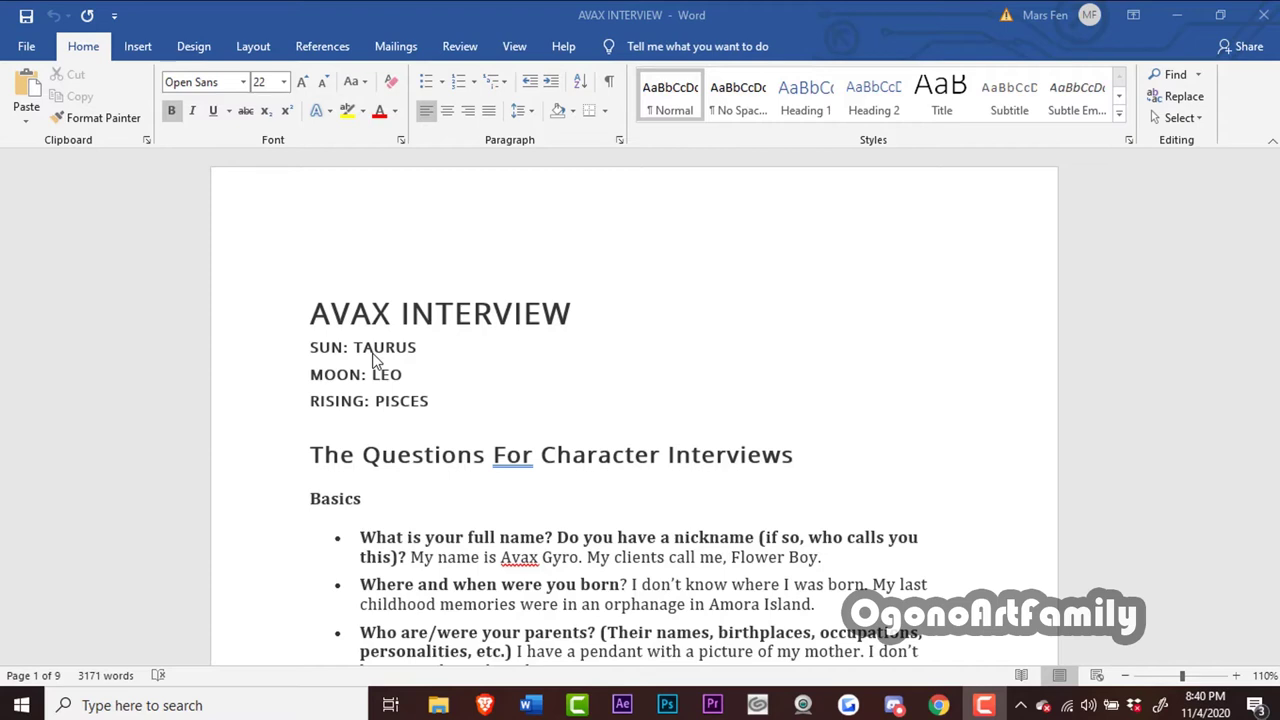
pyautogui.scroll(-2, 398, 385)
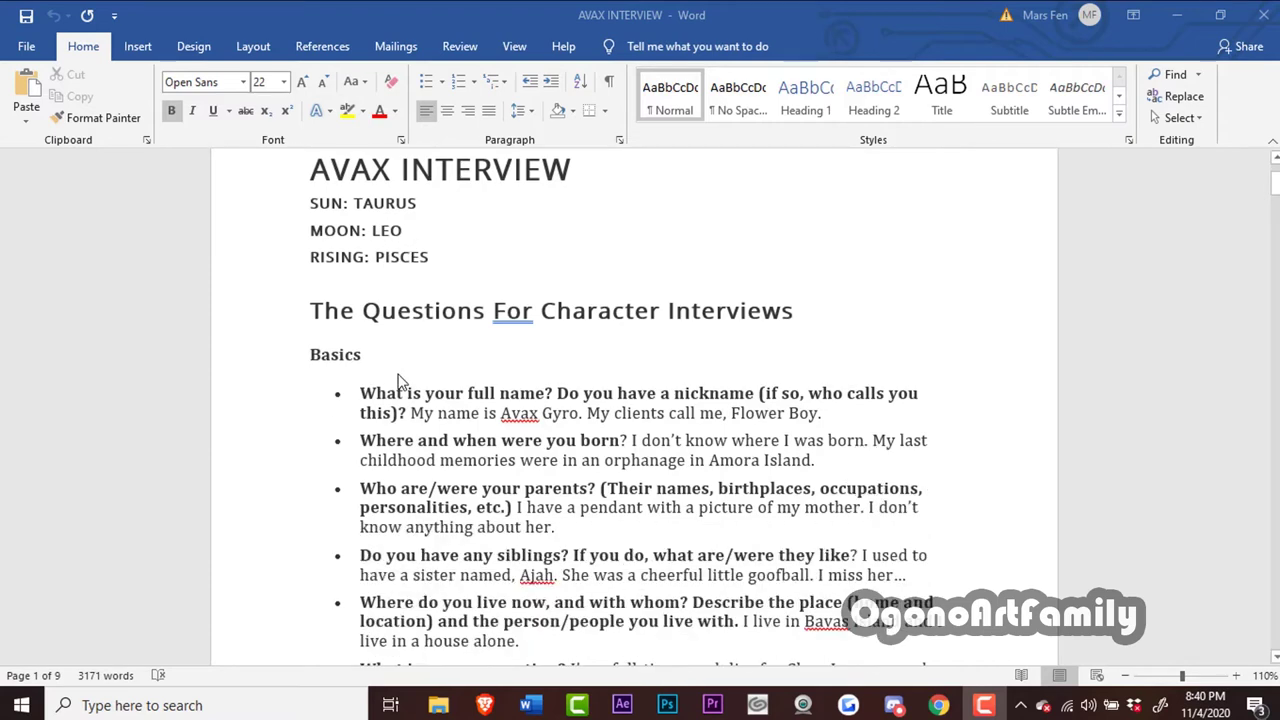
pyautogui.scroll(1, 398, 382)
pyautogui.scroll(-1, 400, 382)
pyautogui.scroll(2, 403, 384)
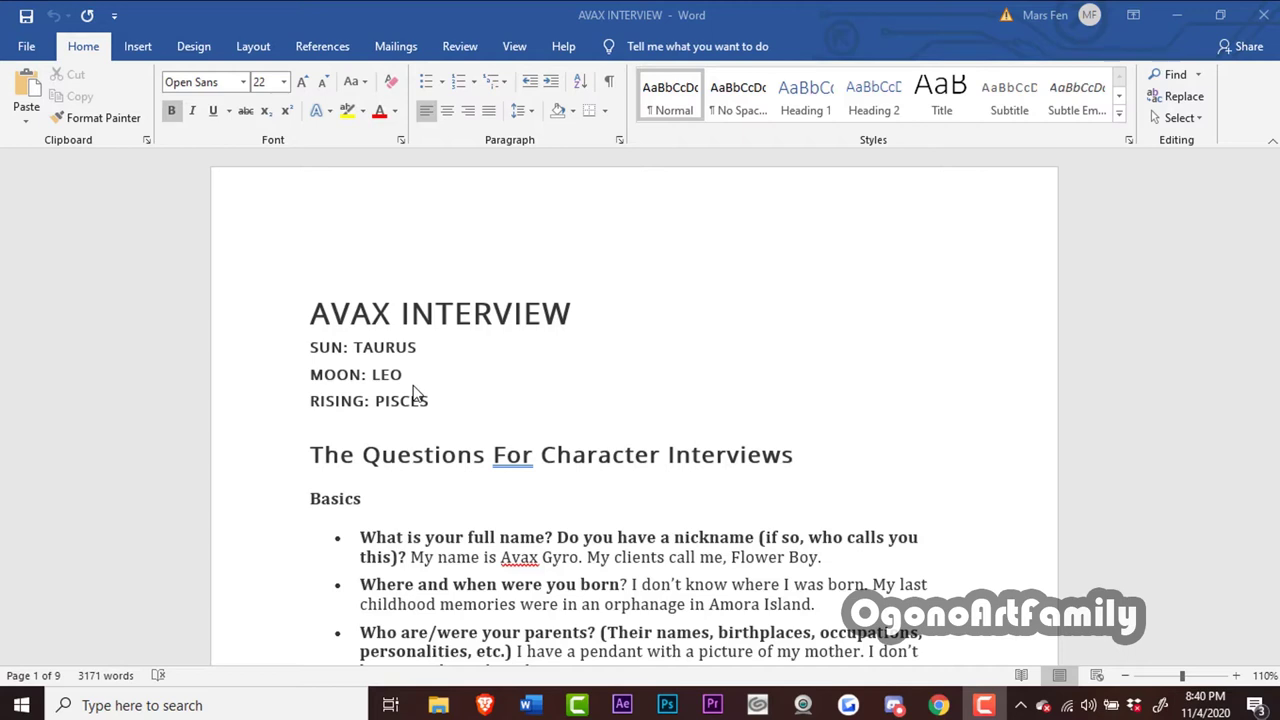
pyautogui.scroll(-2, 414, 392)
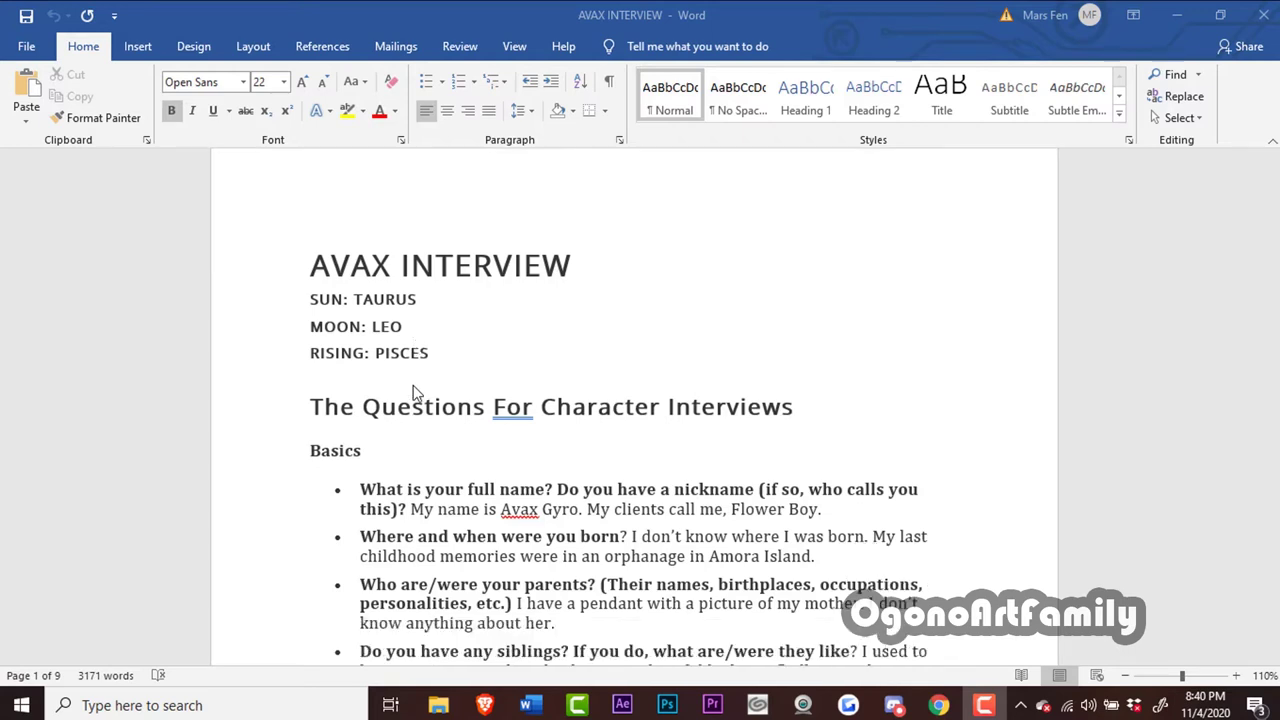
pyautogui.scroll(2, 476, 391)
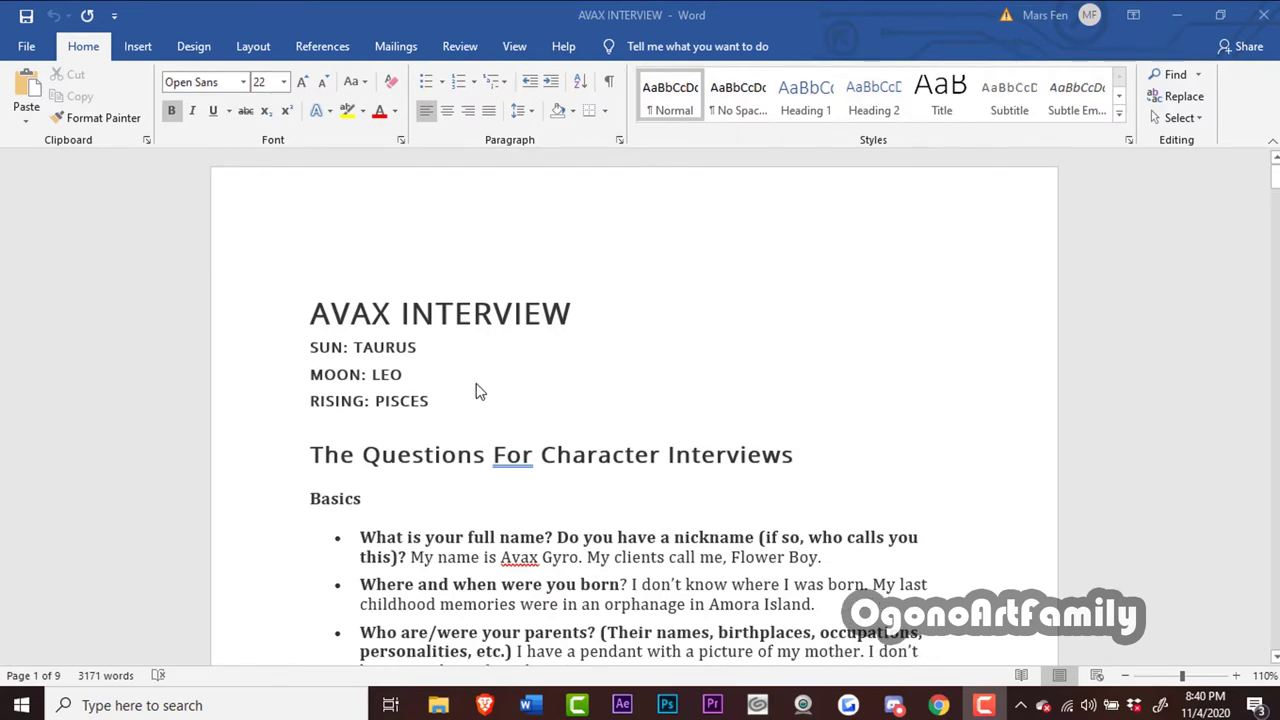
pyautogui.scroll(-3, 476, 391)
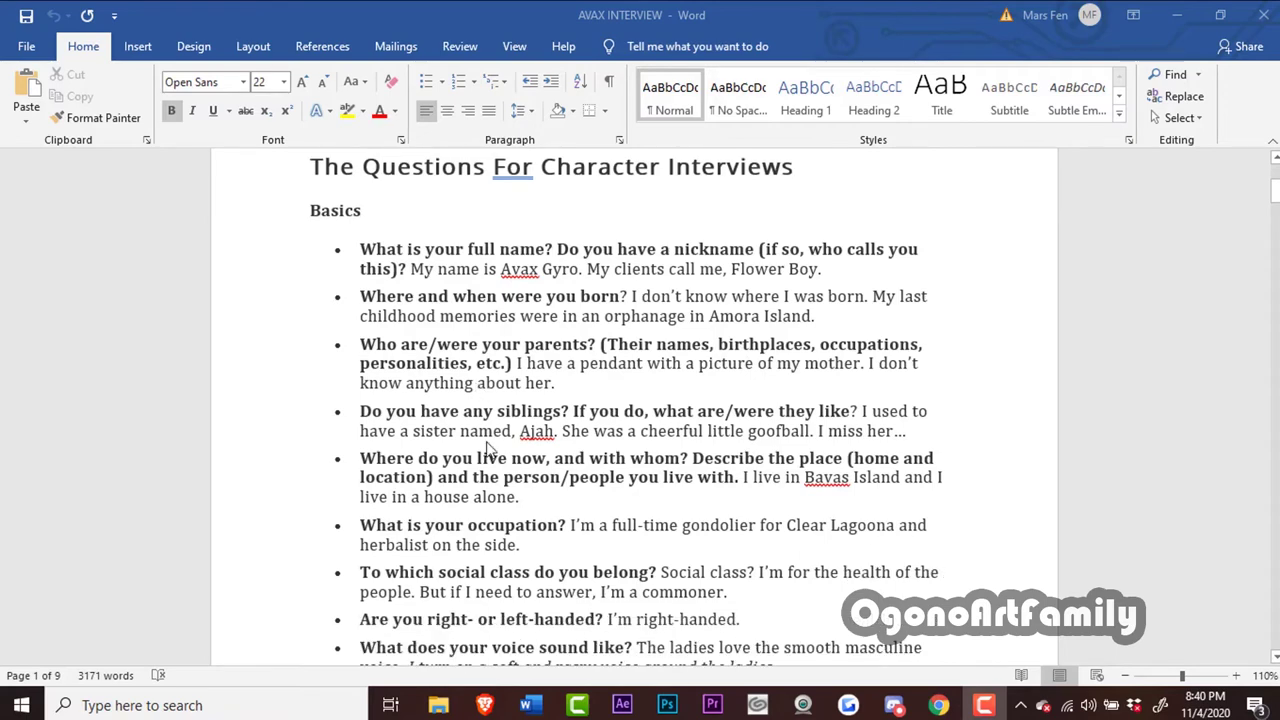
pyautogui.scroll(2, 485, 440)
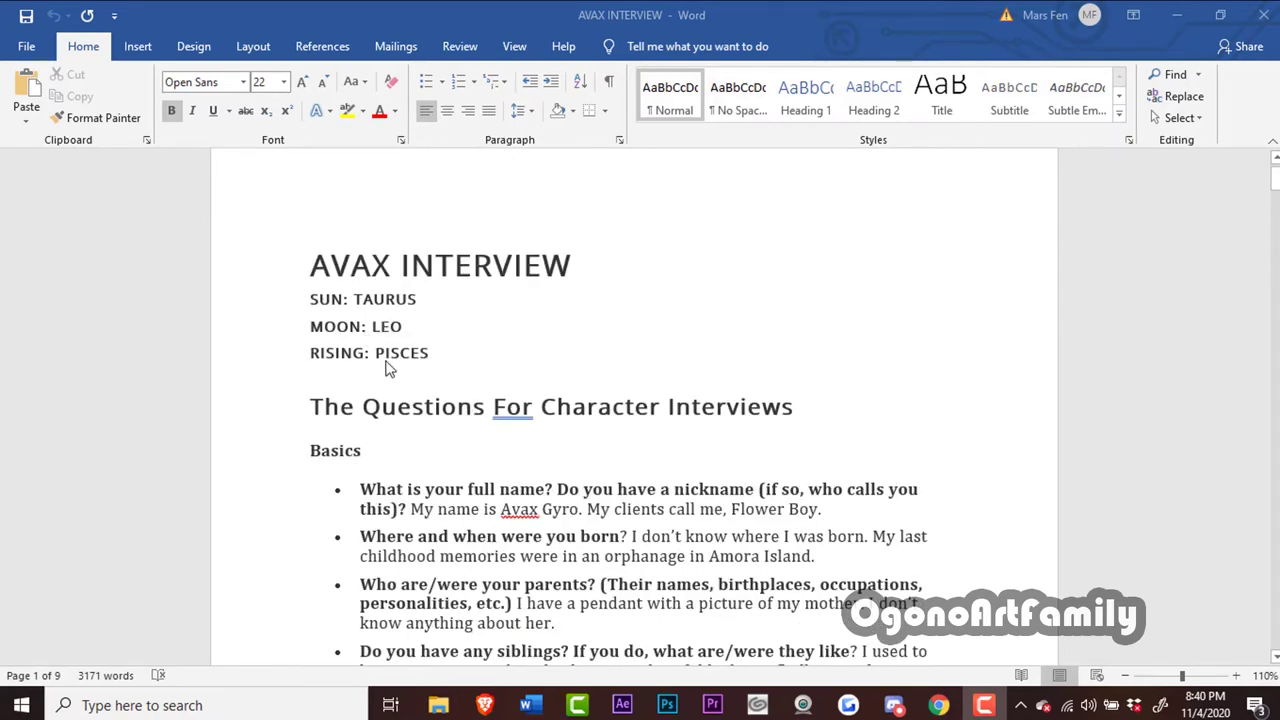
pyautogui.scroll(-2, 482, 372)
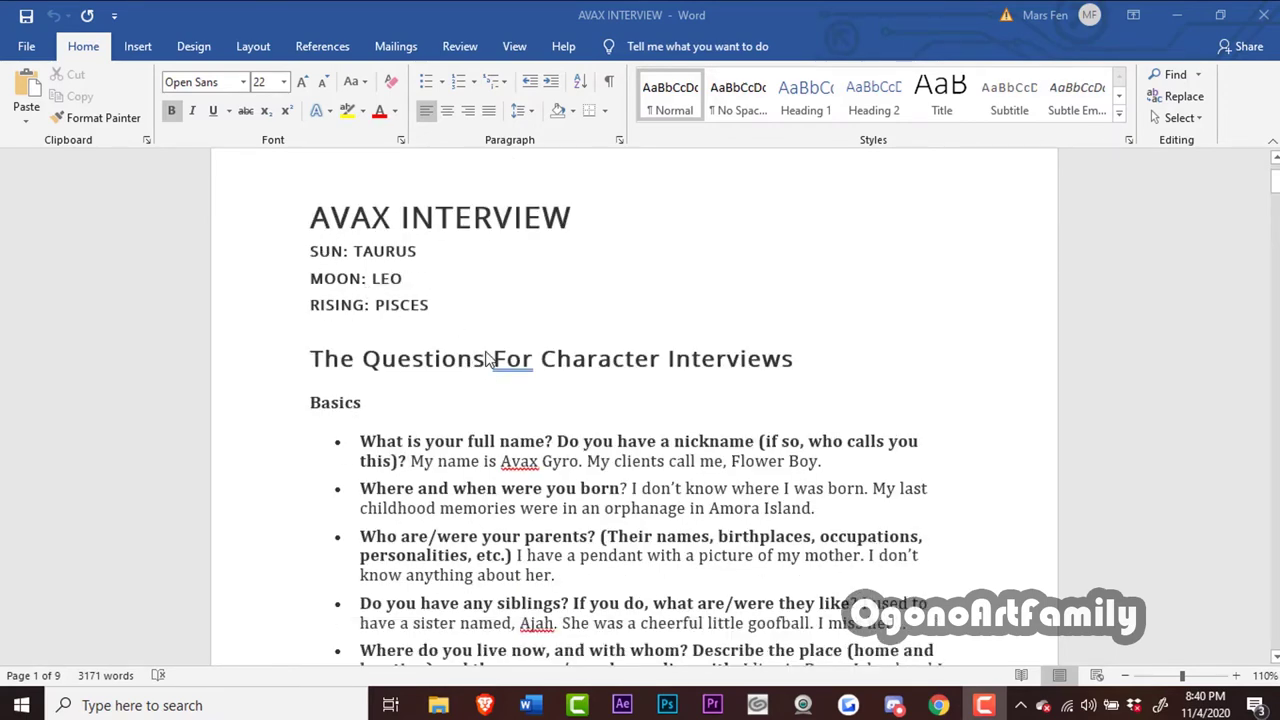
pyautogui.scroll(-1, 487, 357)
pyautogui.scroll(2, 510, 358)
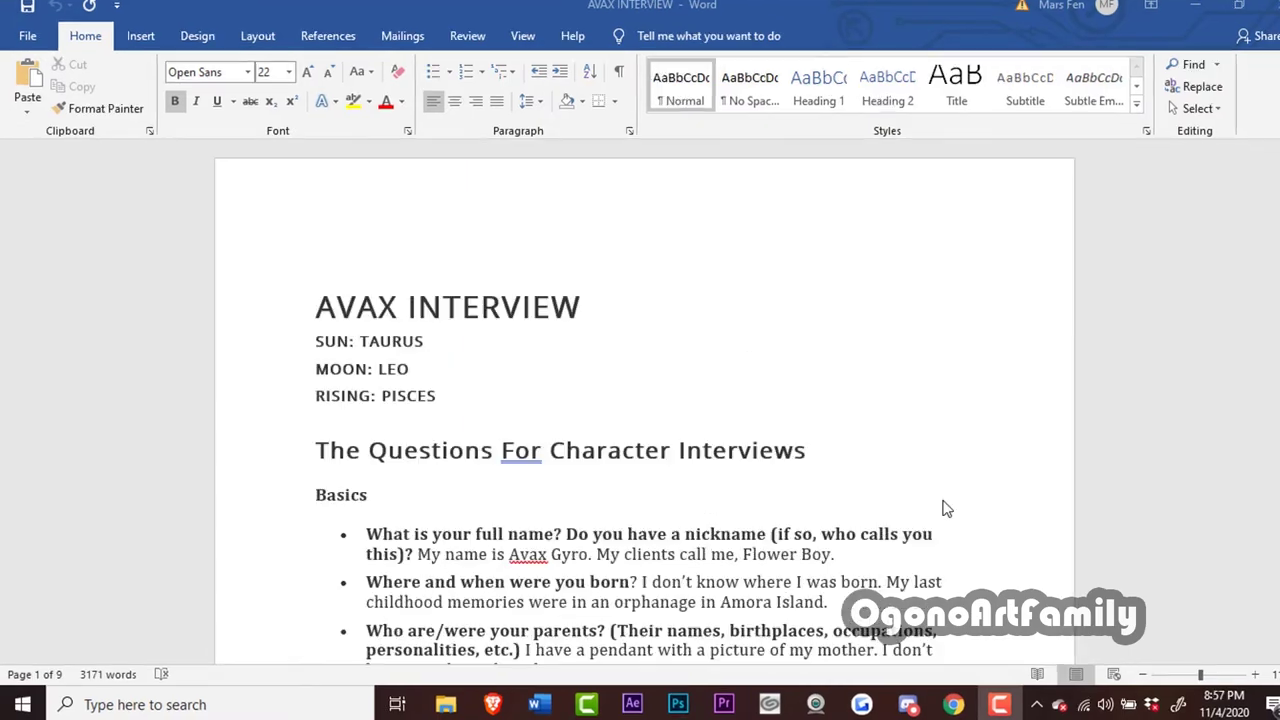
# Skim the Basics answers up to the start of the Past section, then look over the Basics answers again
pyautogui.scroll(-10, 930, 505)
pyautogui.scroll(-3, 893, 510)
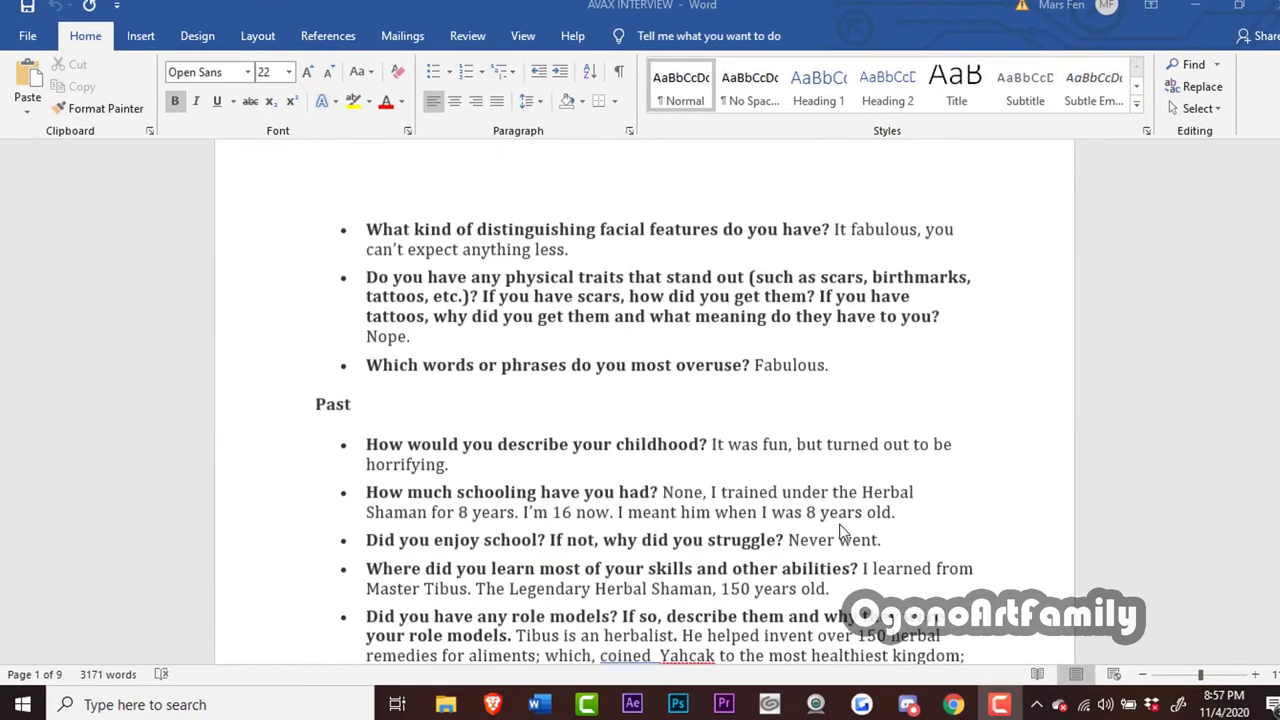
pyautogui.scroll(15, 837, 531)
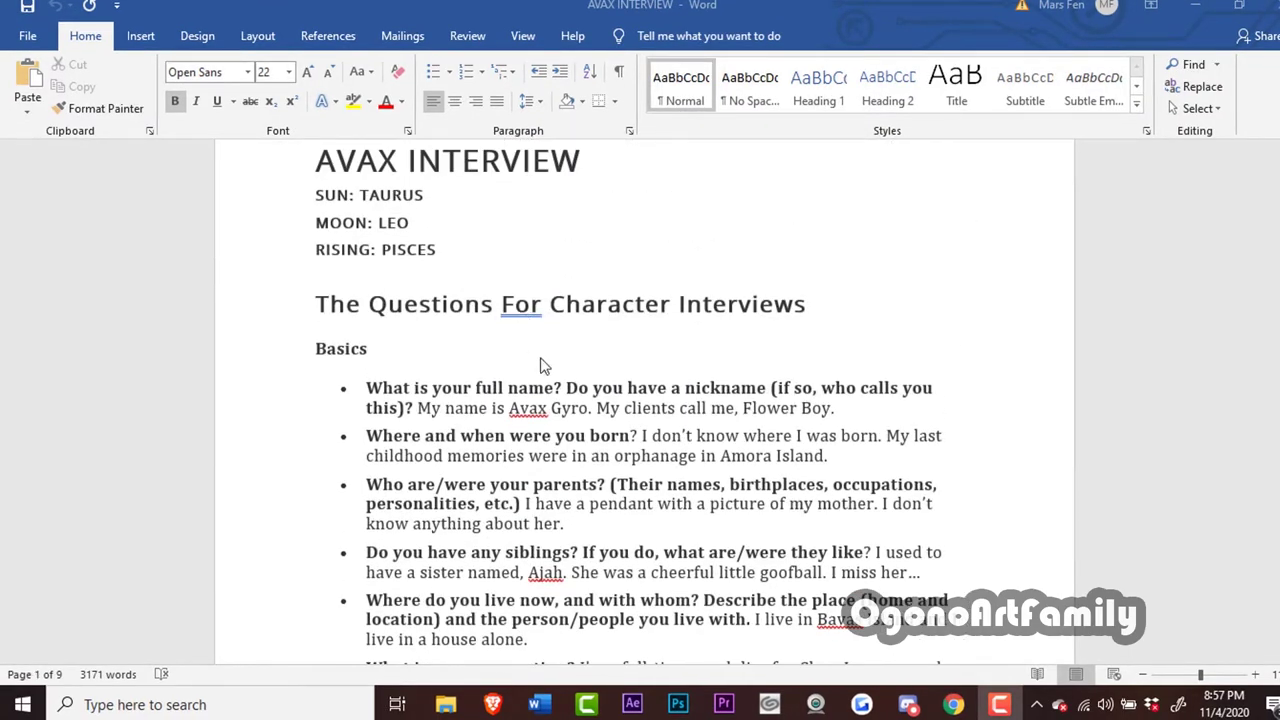
pyautogui.scroll(-5, 545, 366)
pyautogui.scroll(-2, 569, 409)
pyautogui.scroll(8, 672, 404)
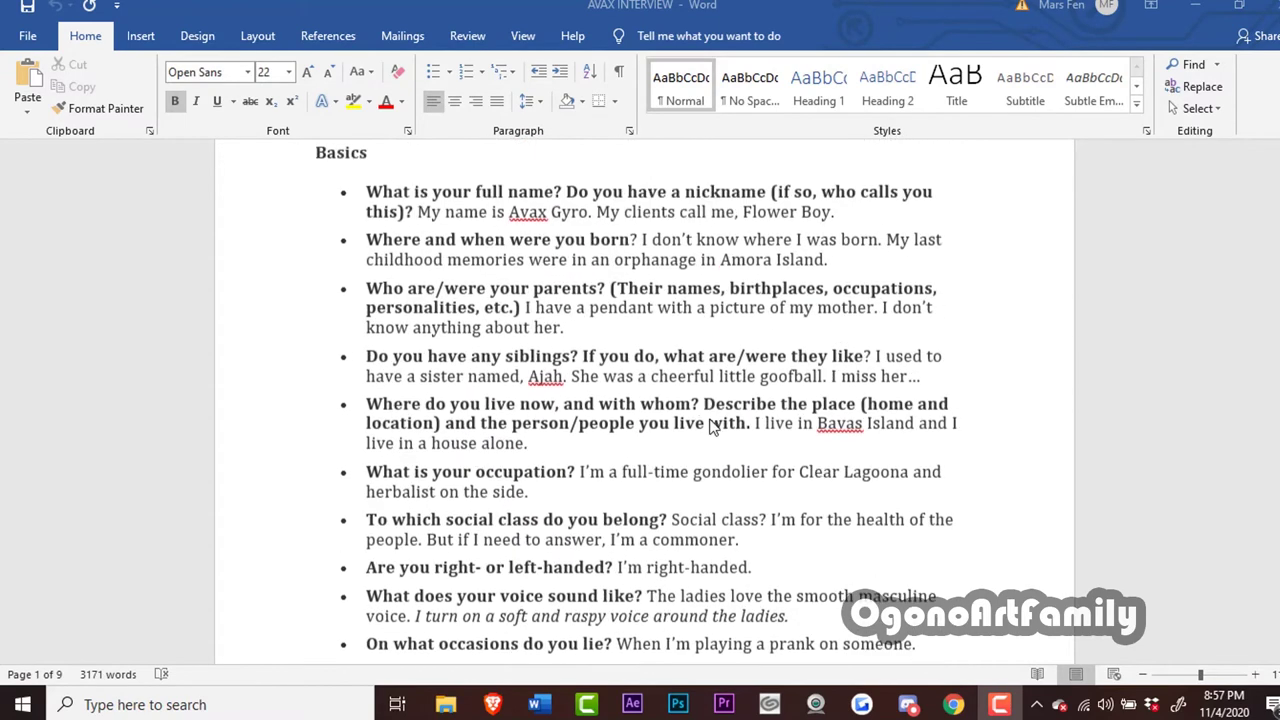
pyautogui.scroll(-6, 815, 463)
pyautogui.scroll(-1, 815, 463)
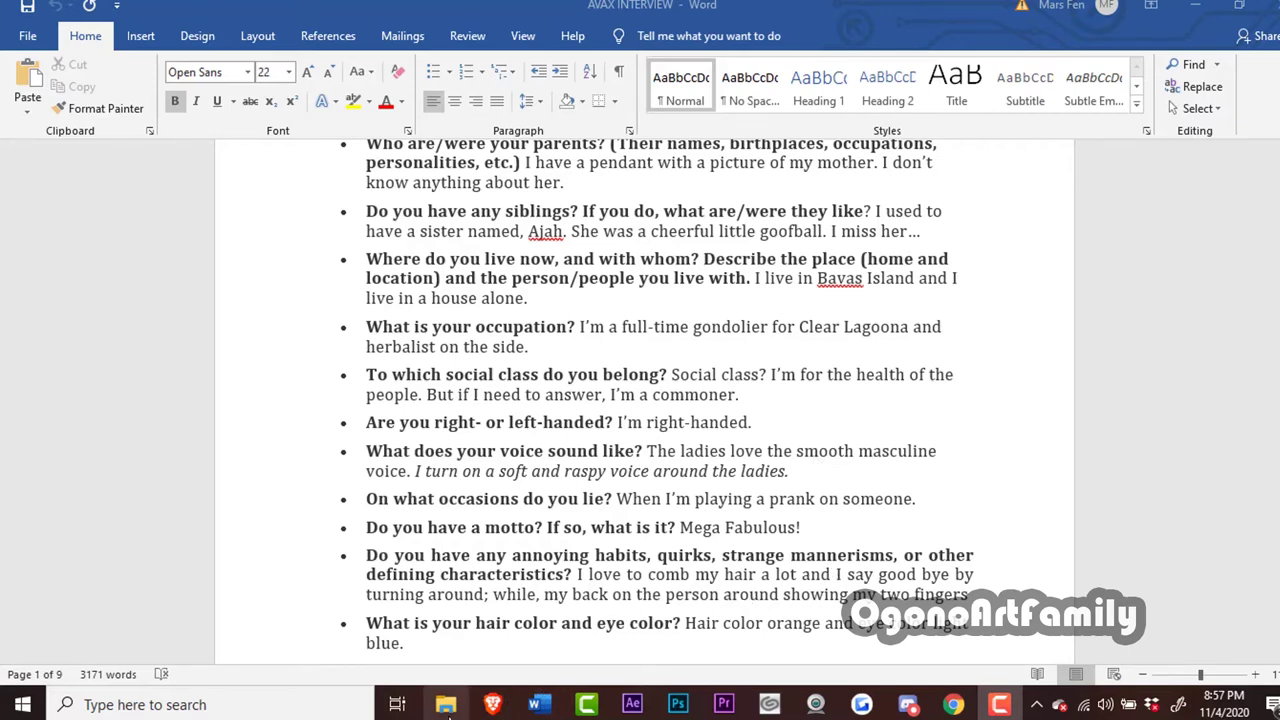
# Switch to File Explorer, look into the Bright Time (Bavas) interview folder, and return to the AVAX INTERVIEW document in Word
pyautogui.click(460, 680)
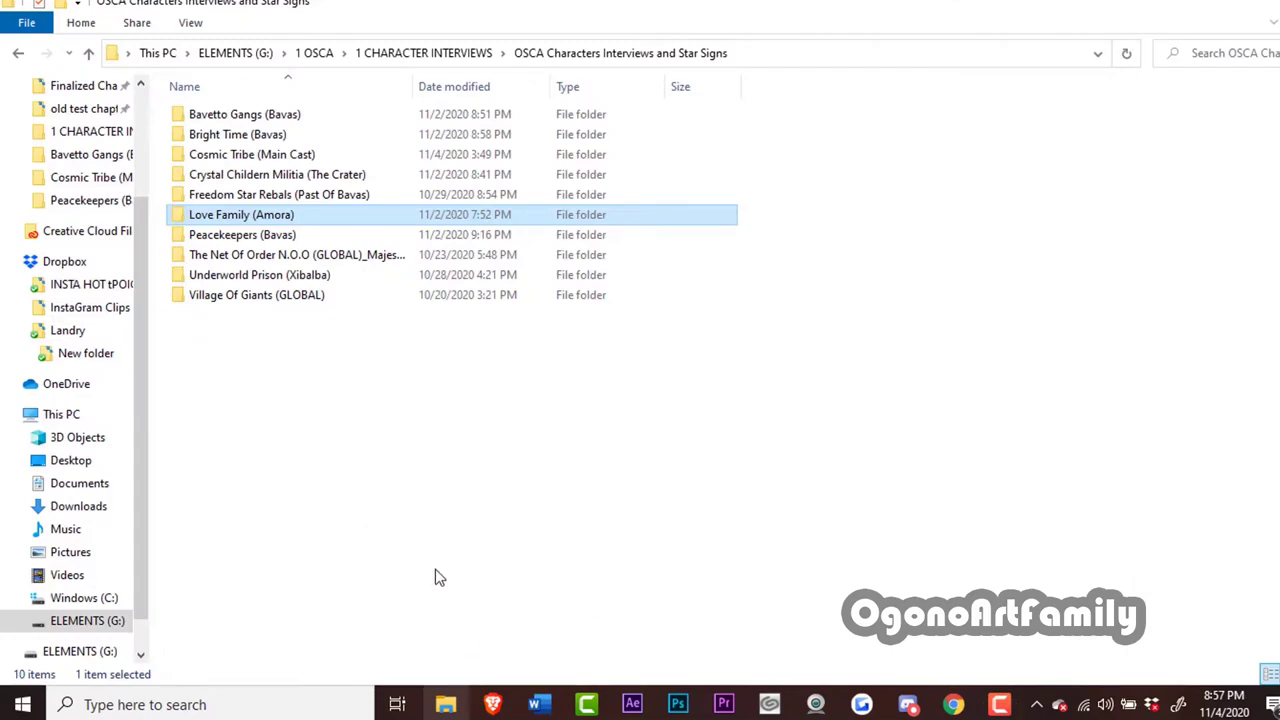
pyautogui.click(275, 136)
pyautogui.doubleClick(275, 136)
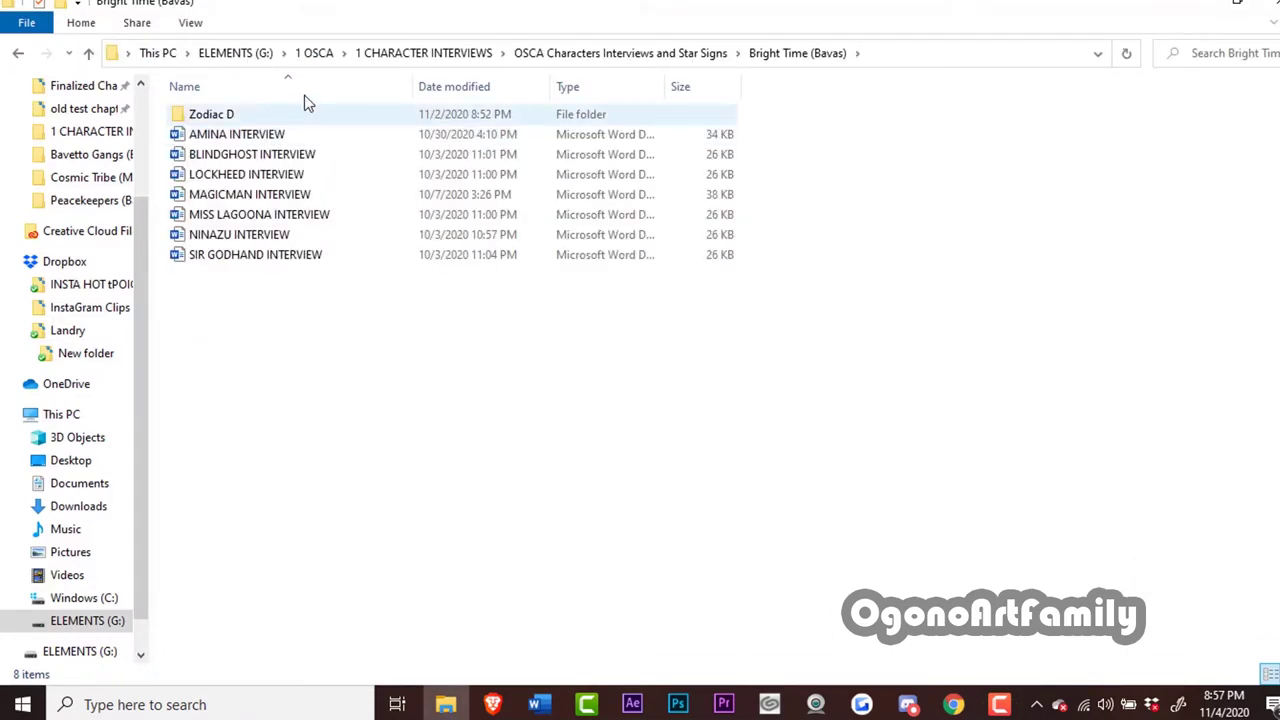
pyautogui.click(620, 55)
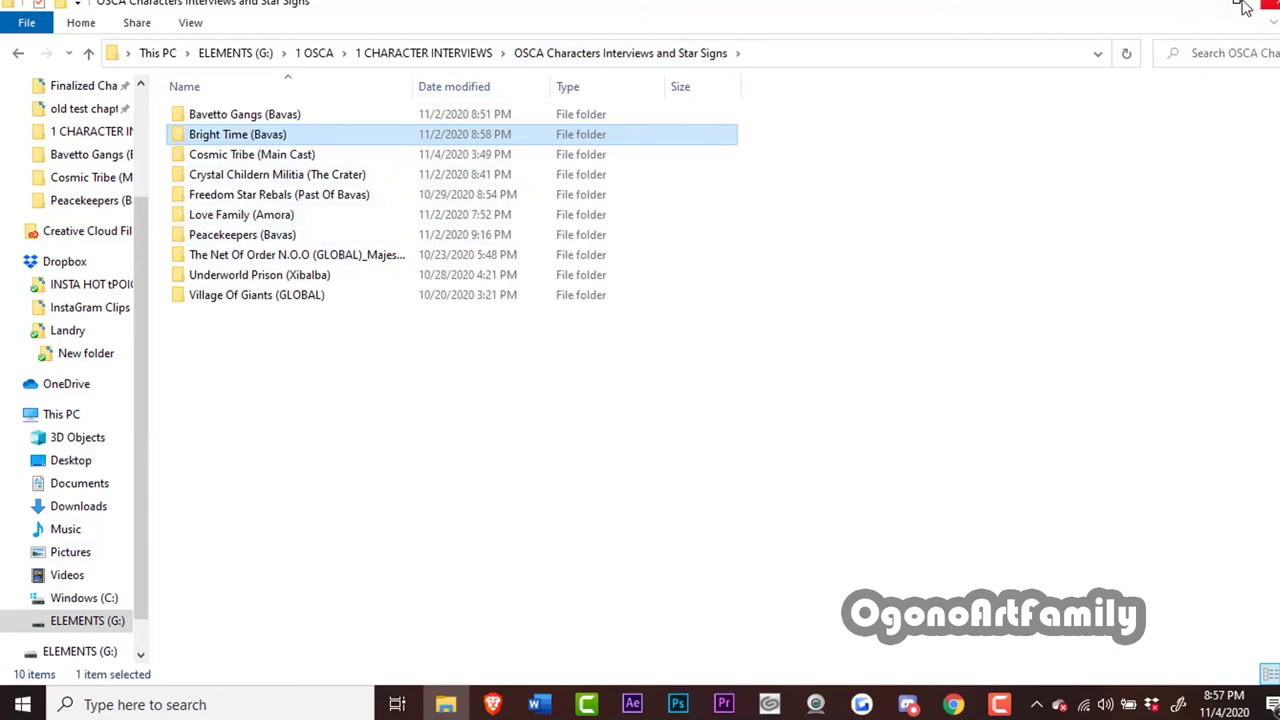
pyautogui.click(1193, 6)
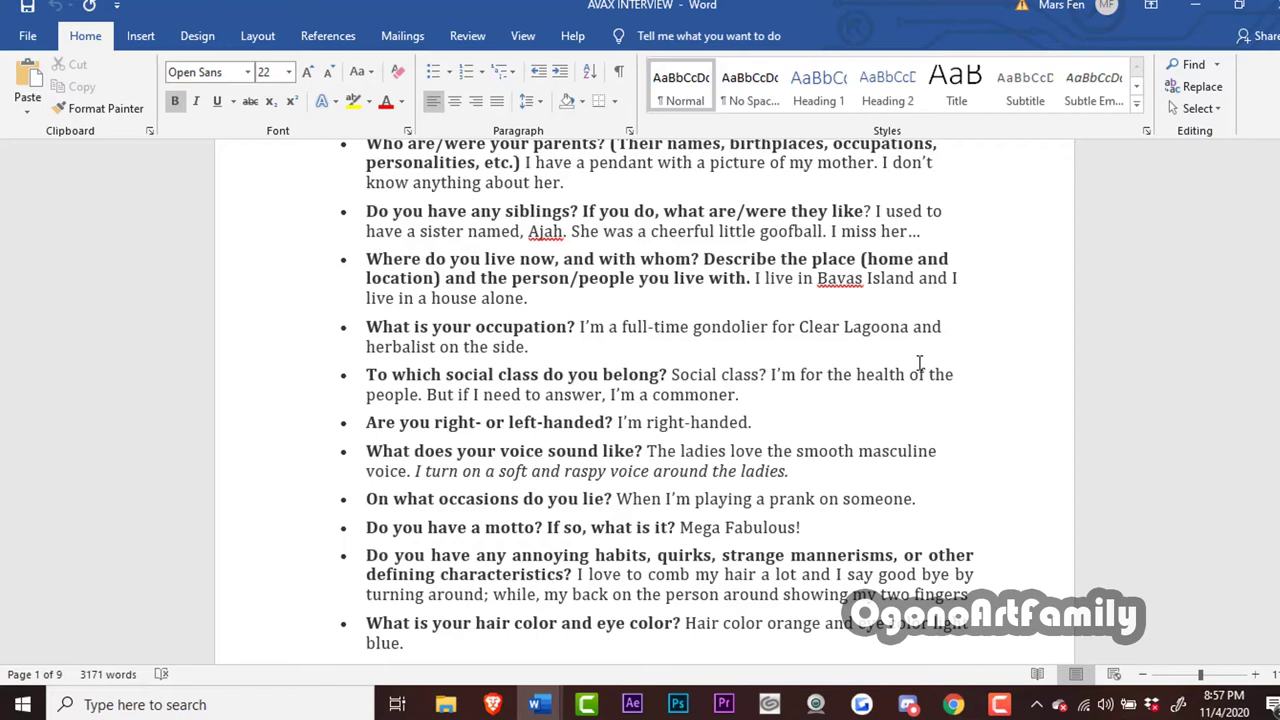
# Reread the Basics answers on name, birthplace, family, home and occupation, and return to the star signs above them
pyautogui.scroll(8, 919, 362)
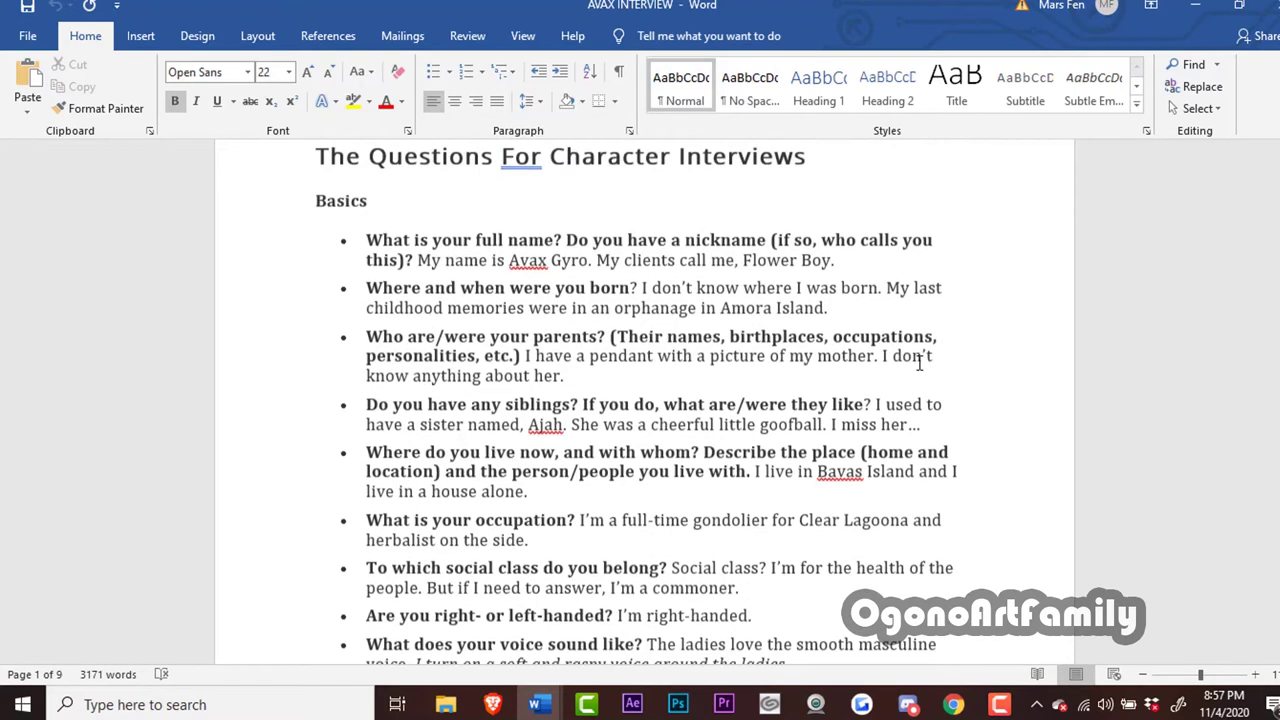
pyautogui.scroll(-5, 919, 362)
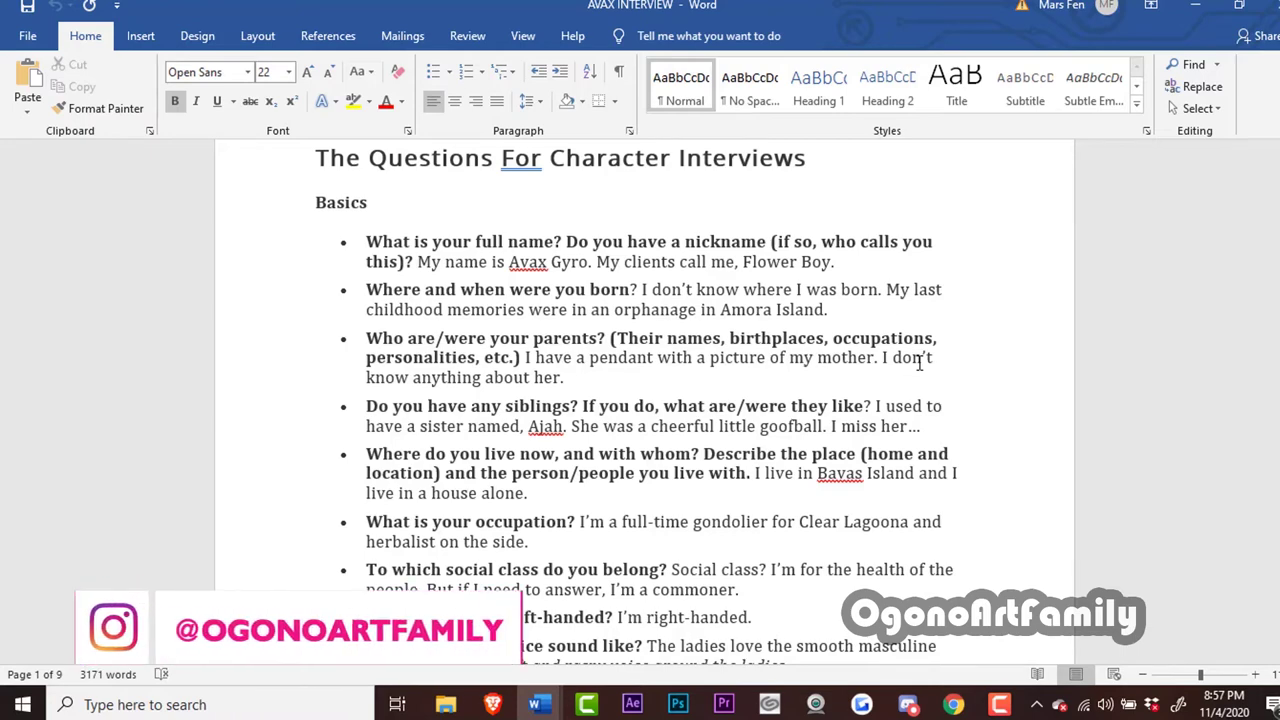
pyautogui.scroll(-3, 937, 342)
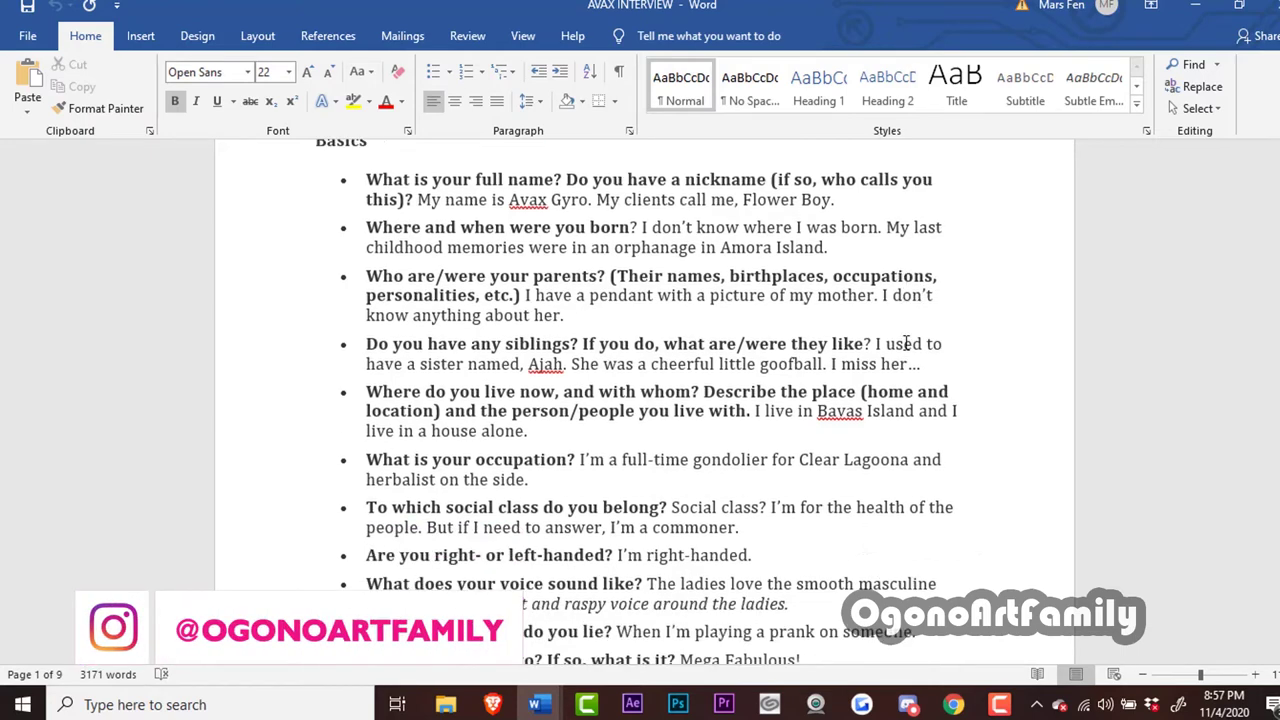
pyautogui.scroll(1, 907, 342)
pyautogui.scroll(3, 907, 342)
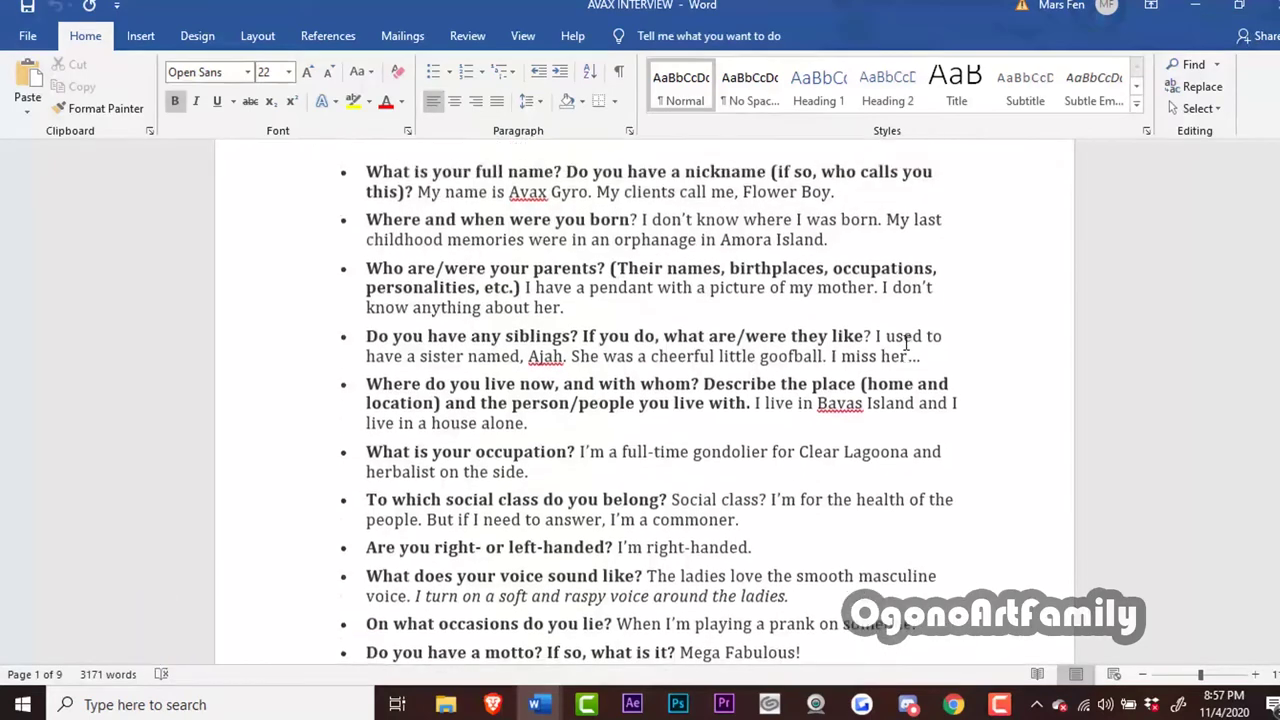
pyautogui.scroll(2, 905, 342)
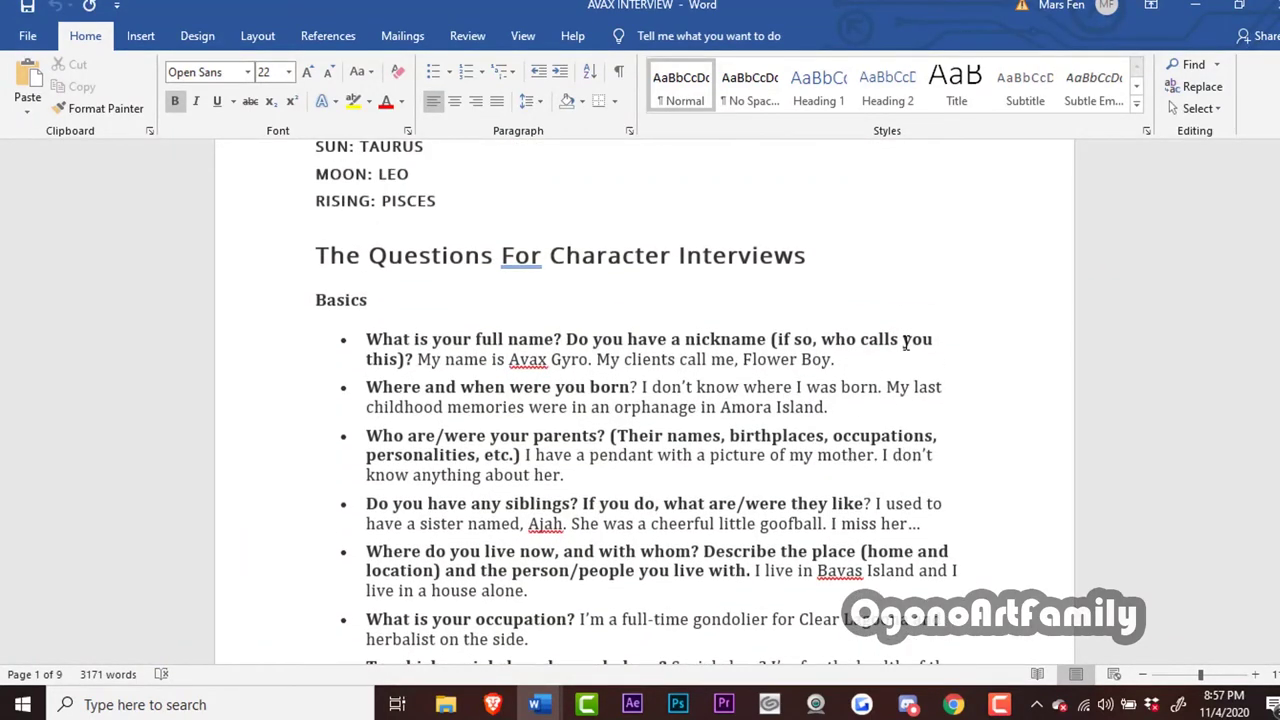
pyautogui.scroll(1, 905, 342)
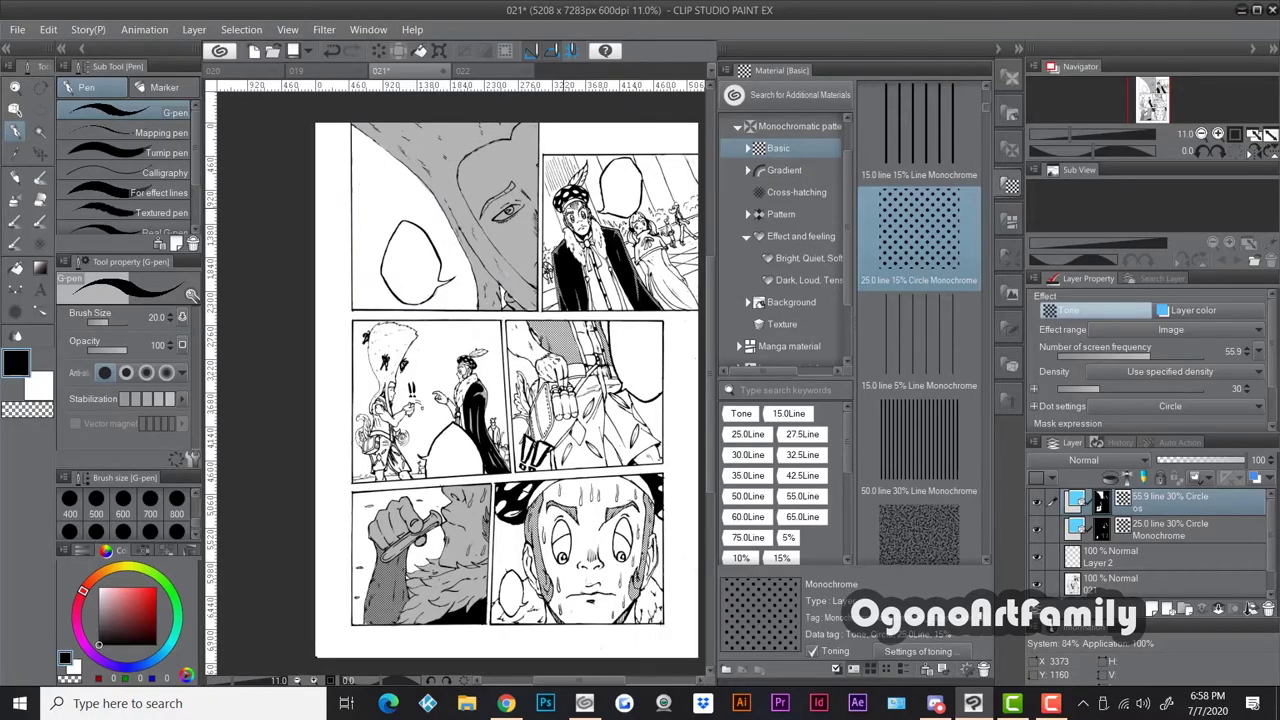
# On the 25.0 line 30% Circle layer, tone the cloaked man's beard and sleeve in the middle-left panel
pyautogui.scroll(1, 446, 463)
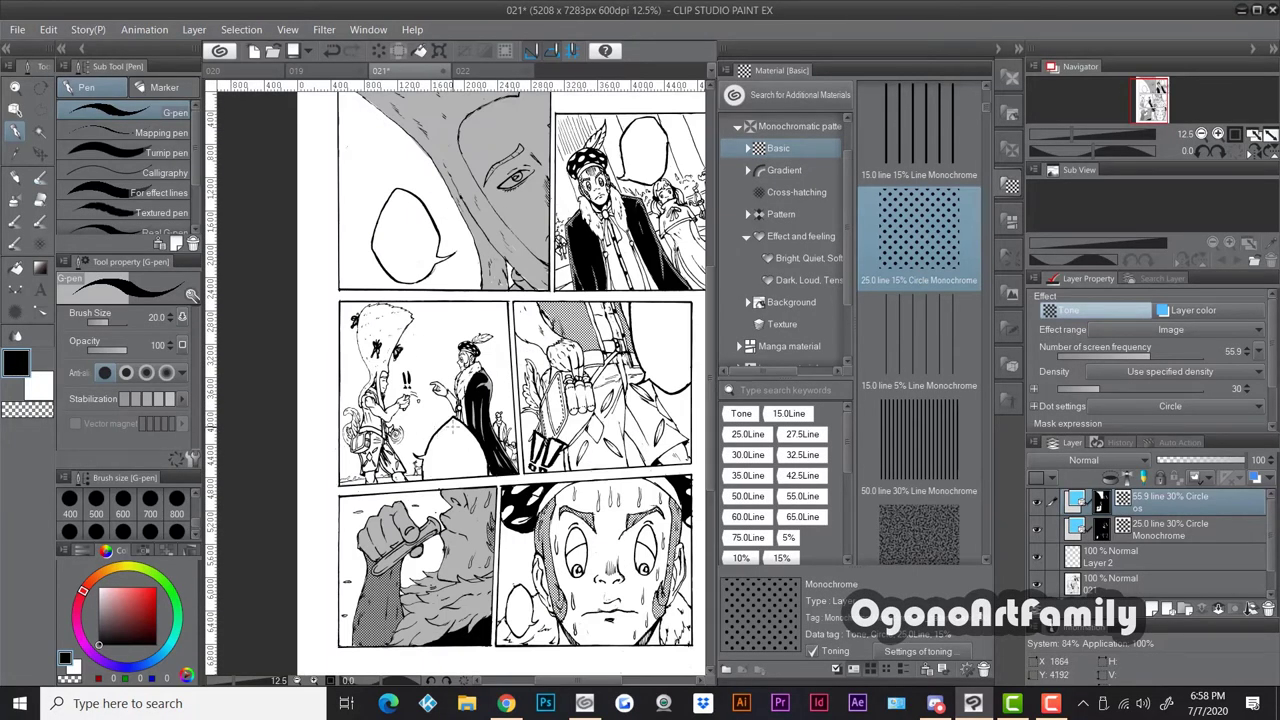
pyautogui.scroll(-4, 476, 378)
pyautogui.scroll(5, 470, 375)
pyautogui.scroll(-1, 470, 372)
pyautogui.scroll(6, 470, 365)
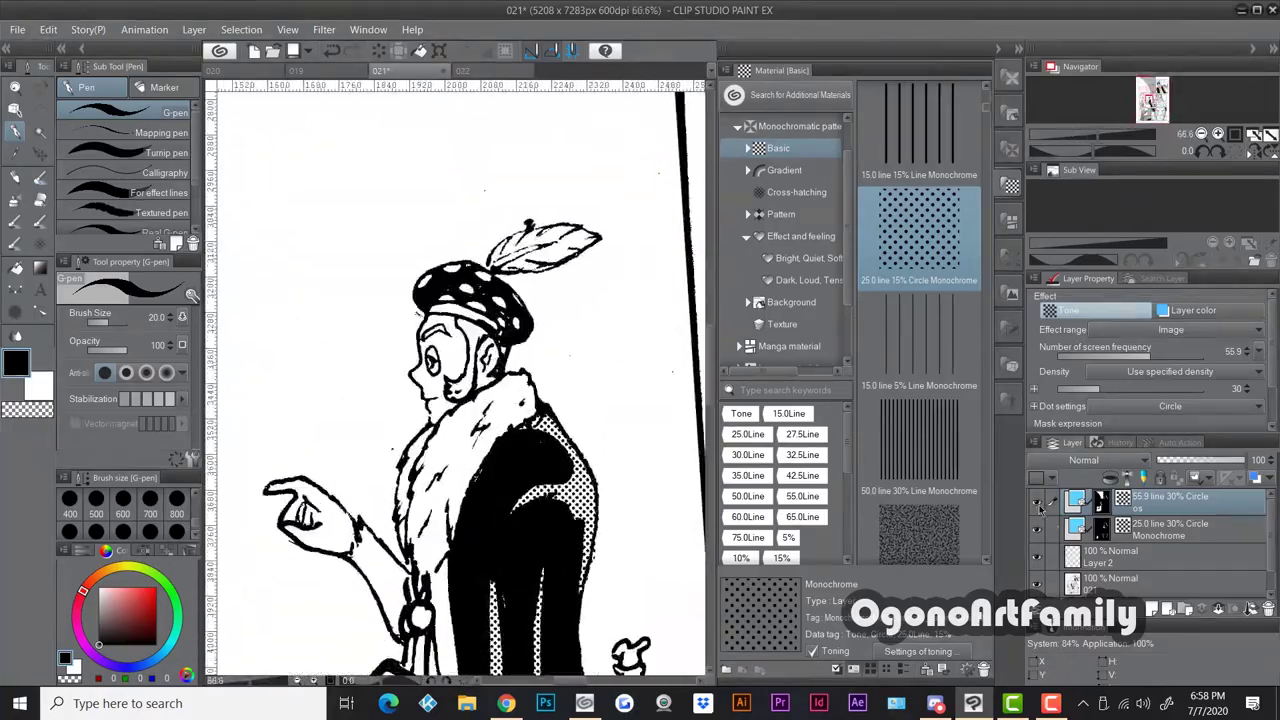
pyautogui.click(1150, 529)
pyautogui.scroll(2, 470, 372)
pyautogui.moveTo(463, 308); pyautogui.dragTo(480, 340)
pyautogui.scroll(-8, 440, 375)
pyautogui.scroll(6, 410, 385)
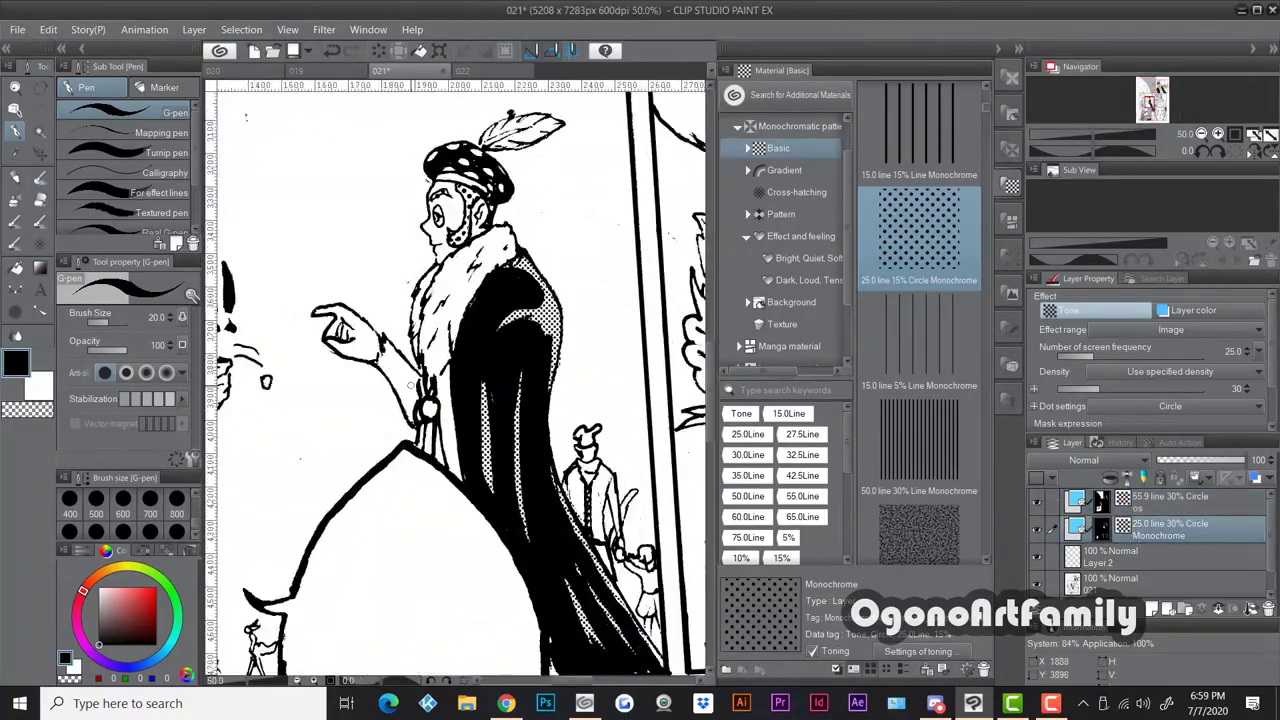
pyautogui.scroll(-4, 405, 378)
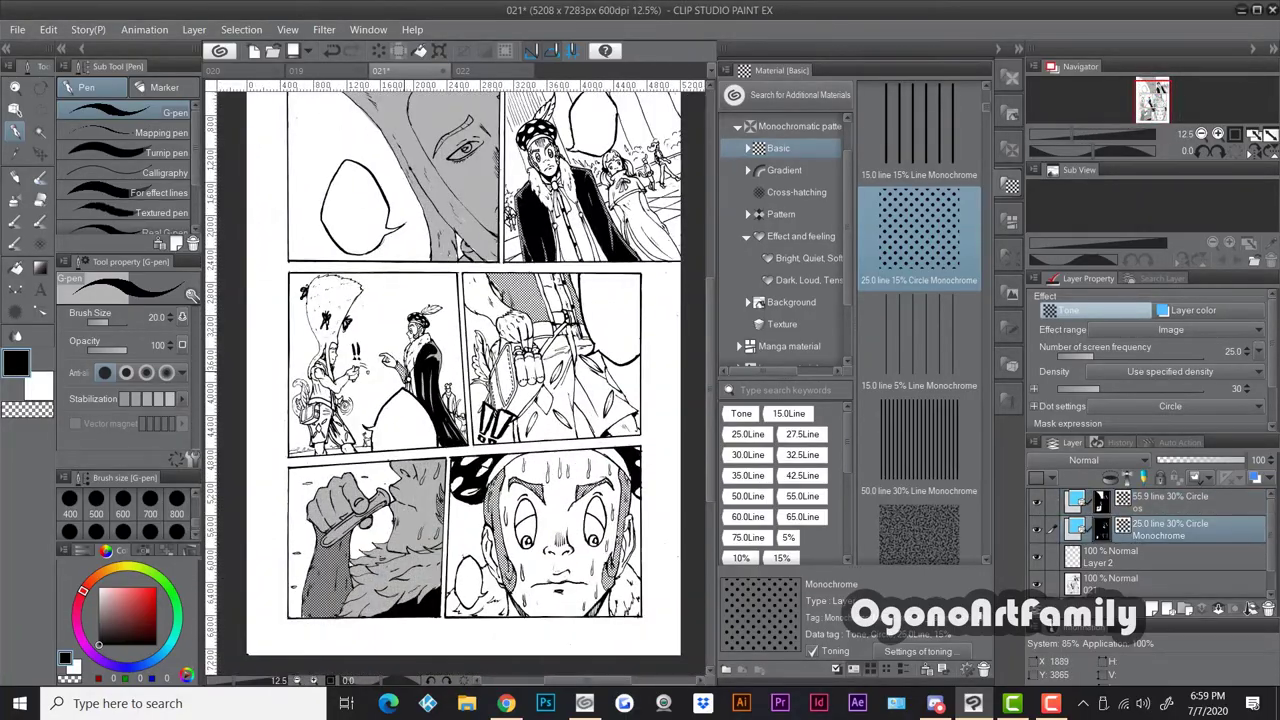
# Enlarge the G-pen to size 50 and tone the long-haired figure's vest in the middle-left panel
pyautogui.scroll(8, 380, 385)
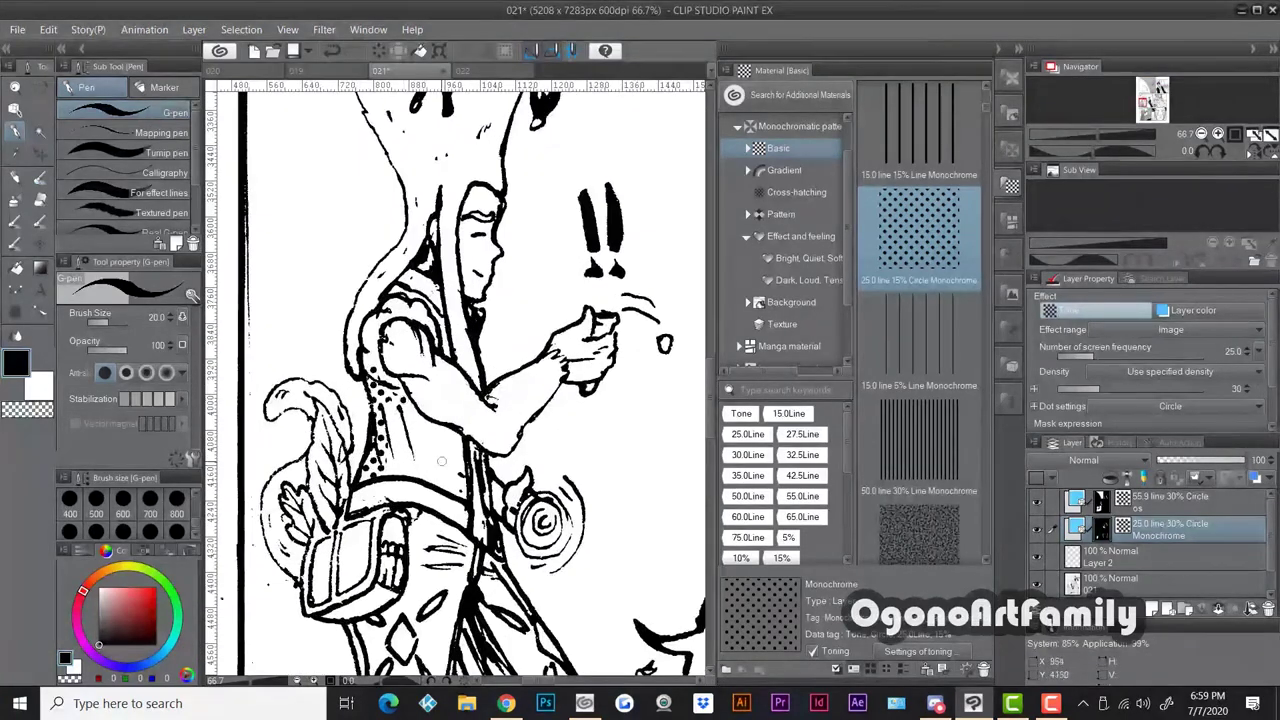
pyautogui.press(']')
pyautogui.press(']')
pyautogui.press(']')
pyautogui.press(']')
pyautogui.moveTo(442, 461); pyautogui.dragTo(452, 485)
pyautogui.scroll(-6, 445, 407)
pyautogui.scroll(1, 555, 257)
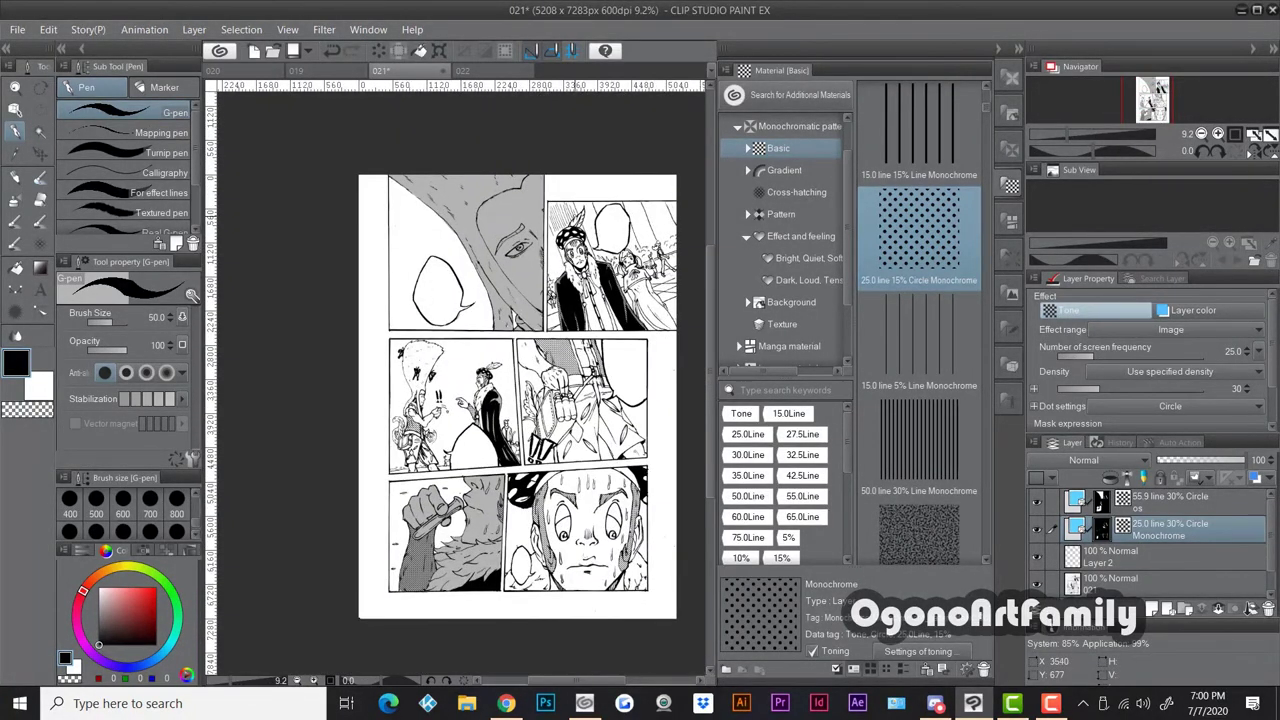
# On layer 021, ink small flecks around the speech balloon in the first panel with a size 17 G-pen
pyautogui.scroll(-1, 514, 350)
pyautogui.click(1160, 584)
pyautogui.scroll(4, 443, 228)
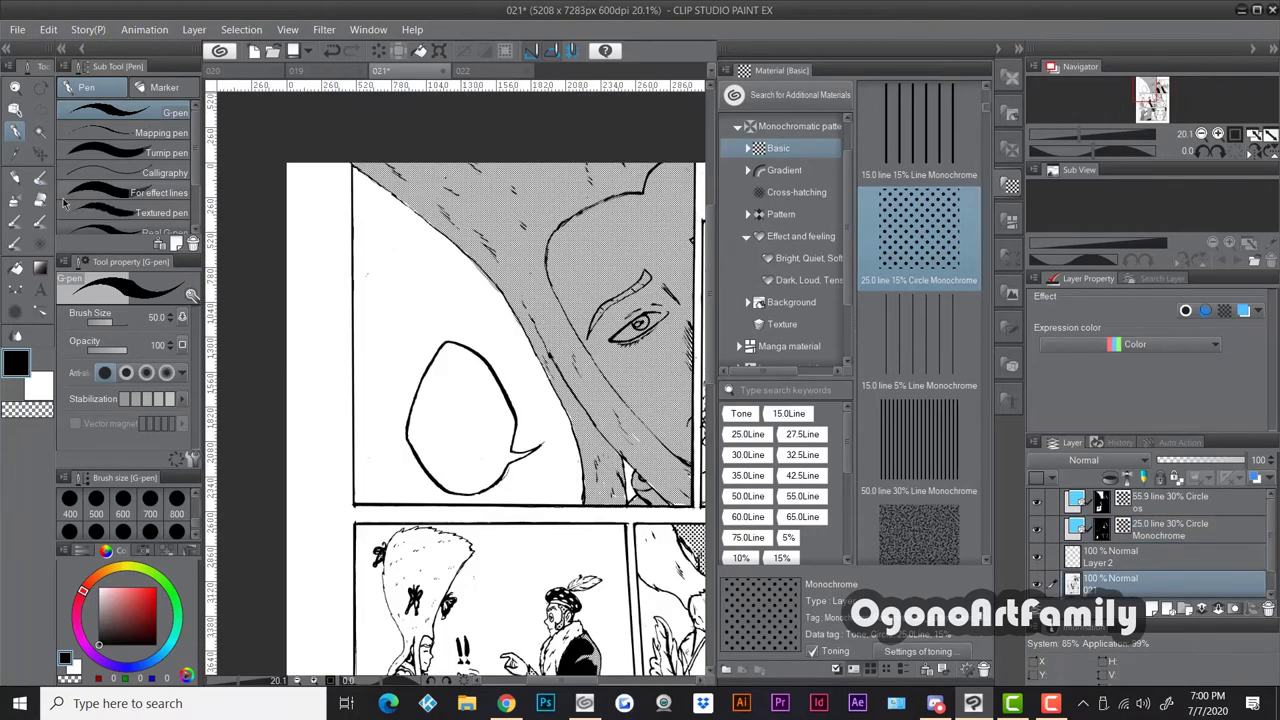
pyautogui.press('[')
pyautogui.press('[')
pyautogui.moveTo(390, 240); pyautogui.dragTo(384, 245)
pyautogui.moveTo(376, 355); pyautogui.dragTo(370, 360)
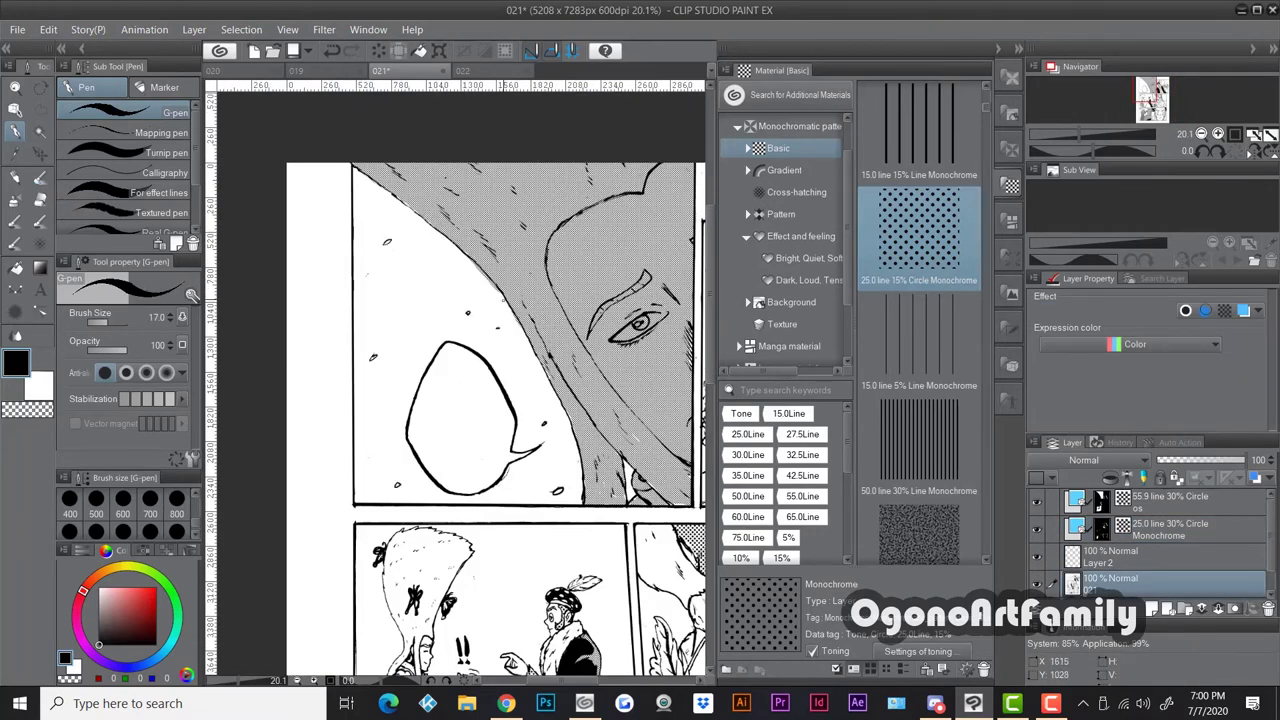
# Make the 55.9 line 30% Circle layer active and set the G-pen's brush size to 70
pyautogui.scroll(-5, 549, 296)
pyautogui.scroll(4, 620, 287)
pyautogui.click(1077, 502)
pyautogui.press(']')
pyautogui.press(']')
pyautogui.press(']')
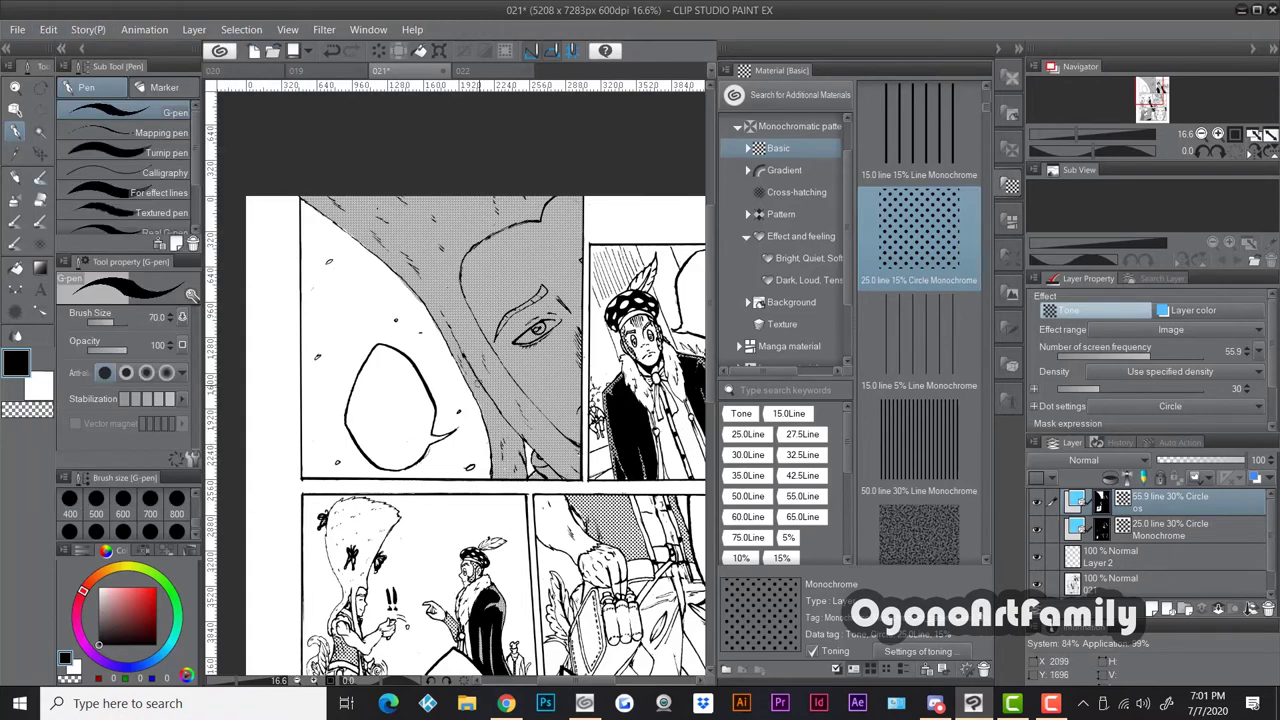
pyautogui.scroll(-2, 471, 371)
pyautogui.scroll(1, 471, 371)
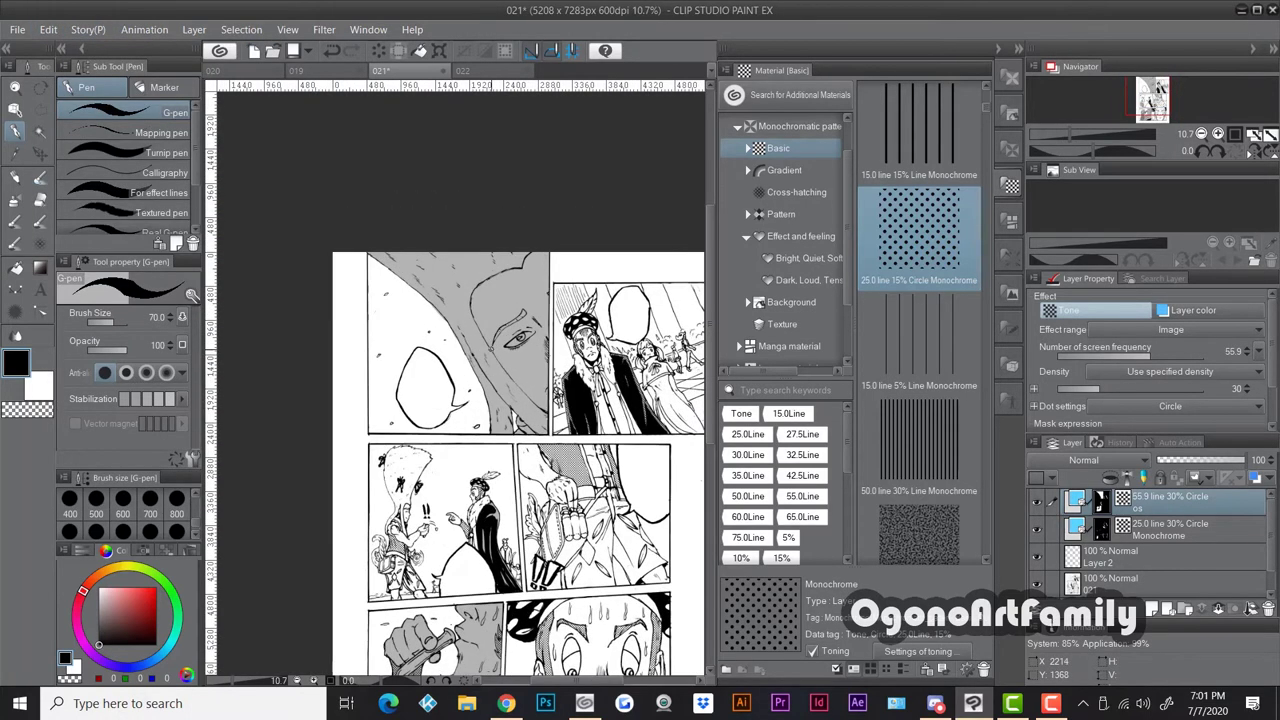
pyautogui.scroll(-2, 495, 351)
pyautogui.scroll(2, 384, 461)
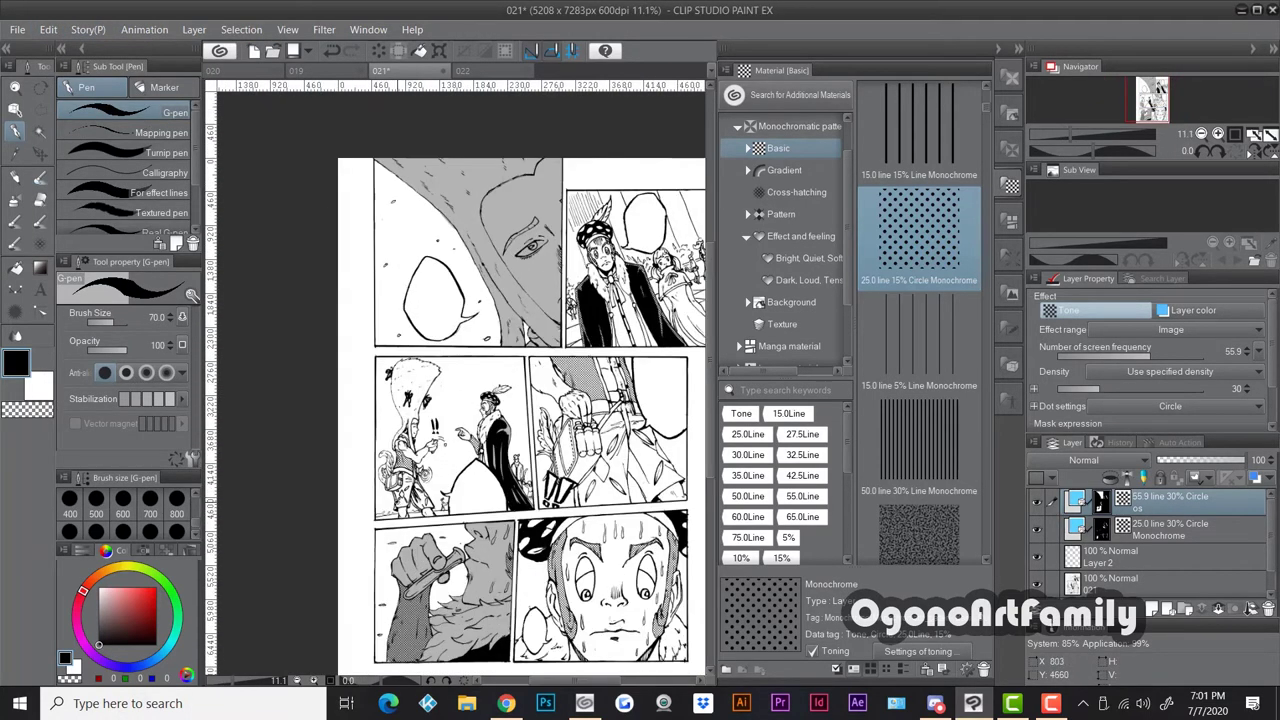
# On layer 021, ink flecks around the fist and a wavy ground line behind the figures in the middle-left panel
pyautogui.scroll(1, 398, 503)
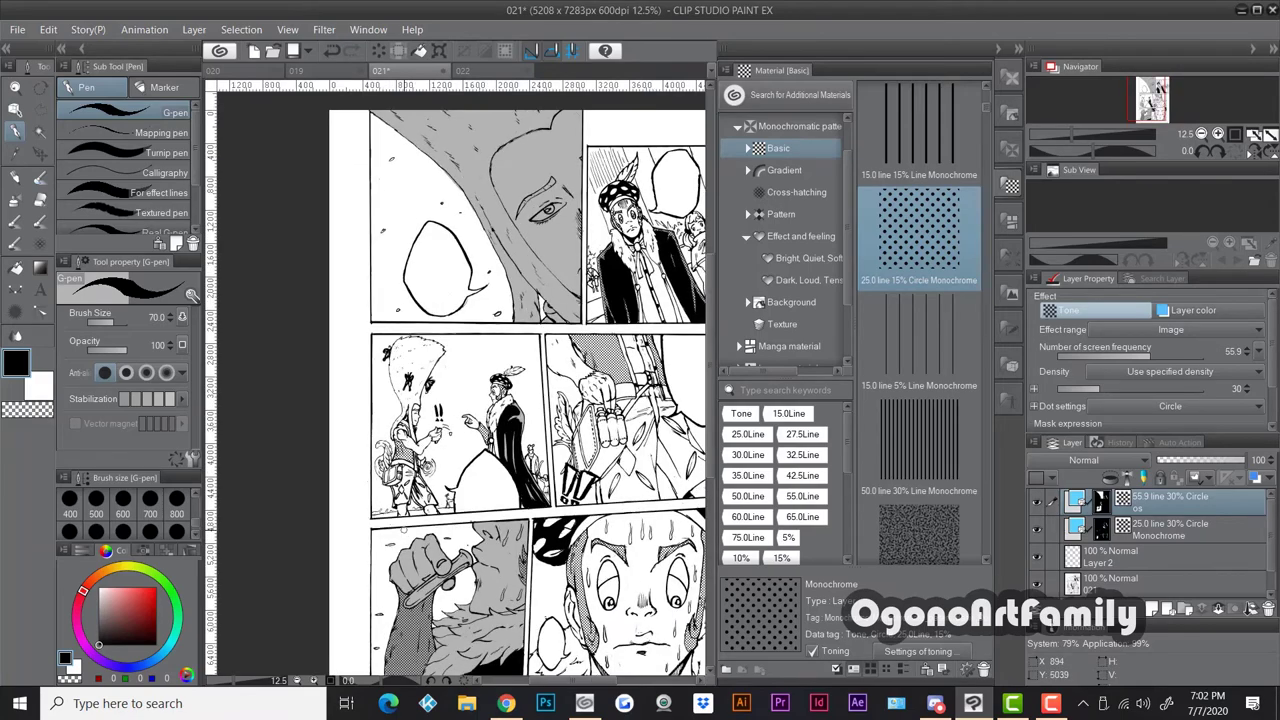
pyautogui.scroll(-2, 410, 540)
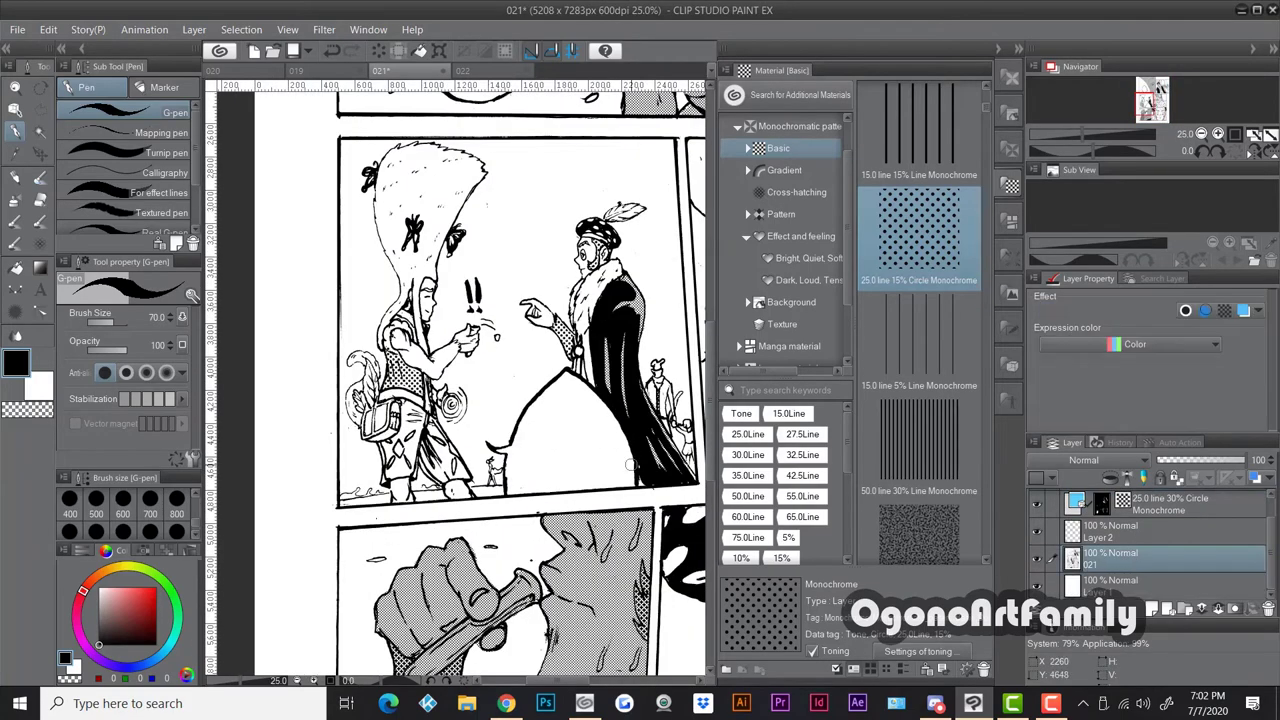
pyautogui.scroll(2, 467, 485)
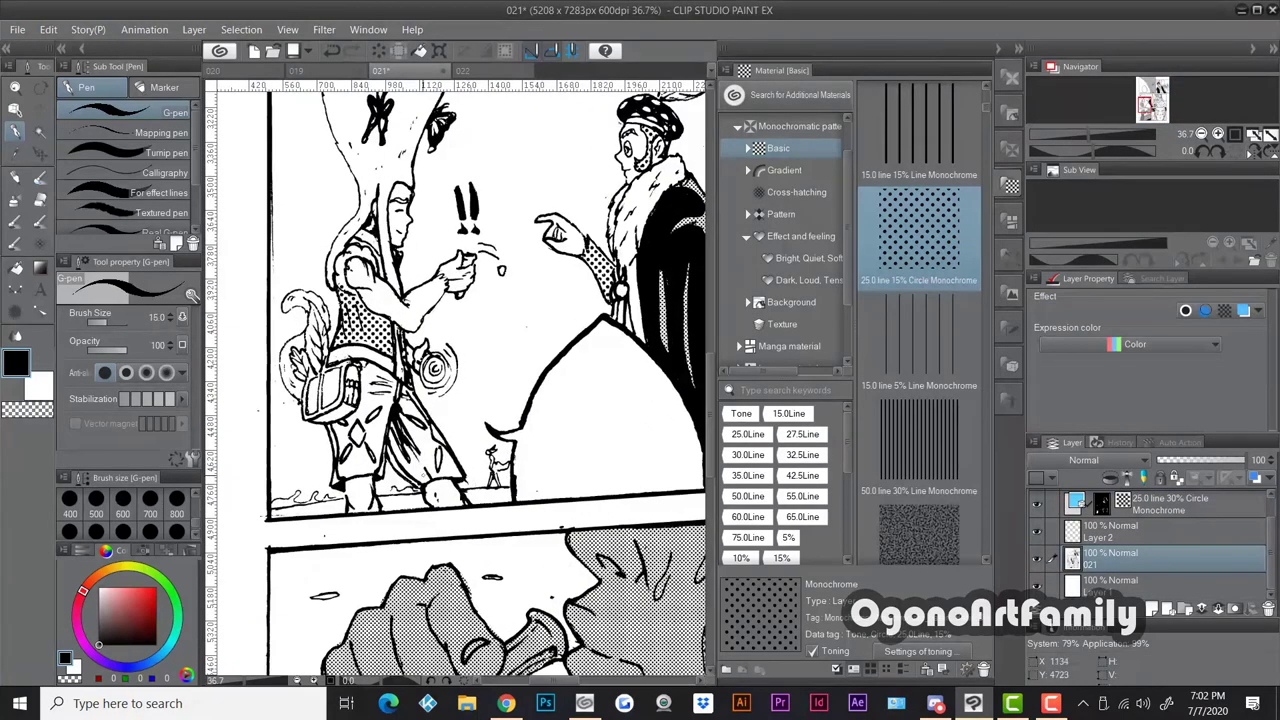
pyautogui.scroll(-1, 467, 485)
# Switch to Chrome and look at the ETH to USD price chart on Coinbase Pro
pyautogui.click(506, 703)
pyautogui.click(284, 72)
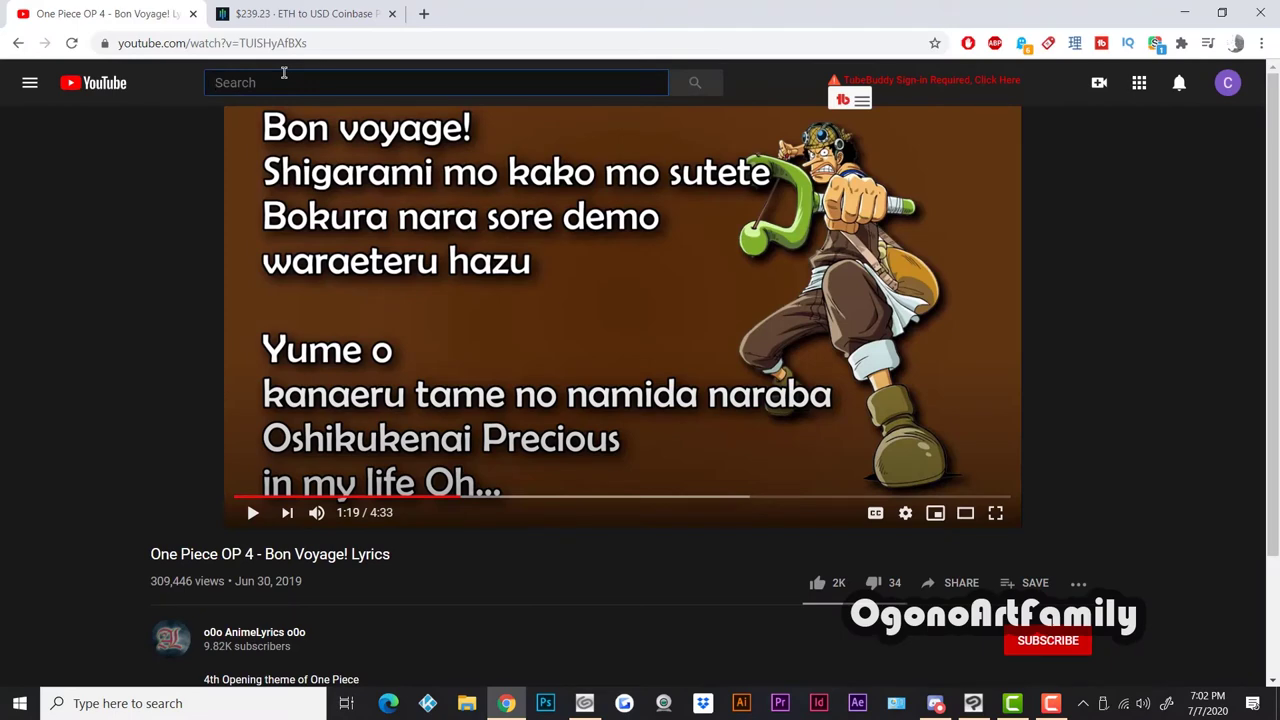
pyautogui.click(285, 14)
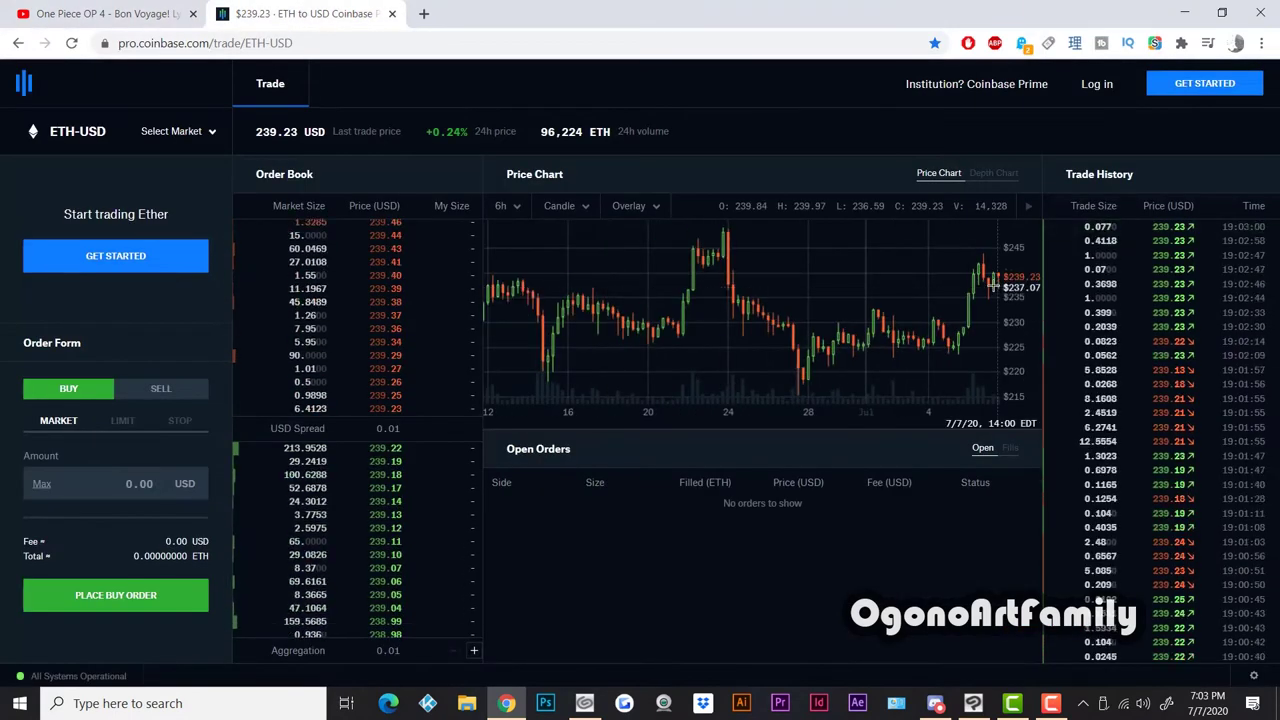
# Go back to the YouTube page and search for "JOJO THMEMES"
pyautogui.click(125, 10)
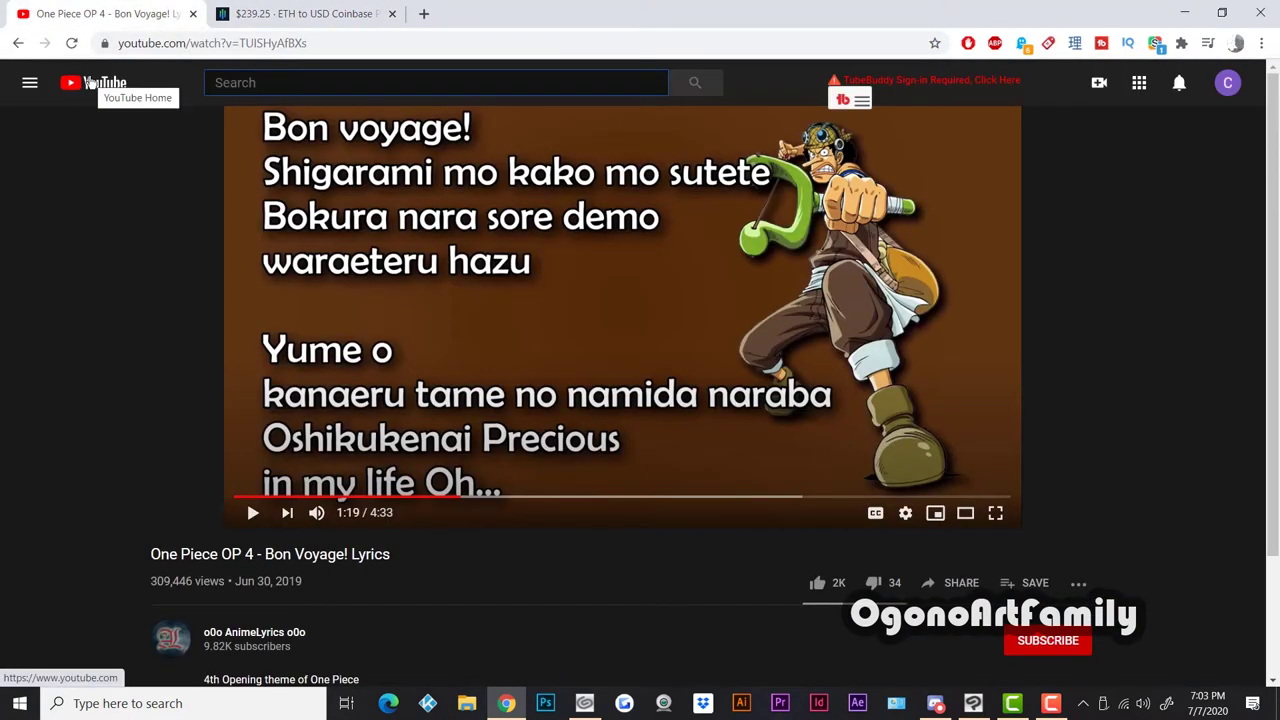
pyautogui.click(233, 83)
pyautogui.write('JOJO THMEMES')
pyautogui.press('Return')
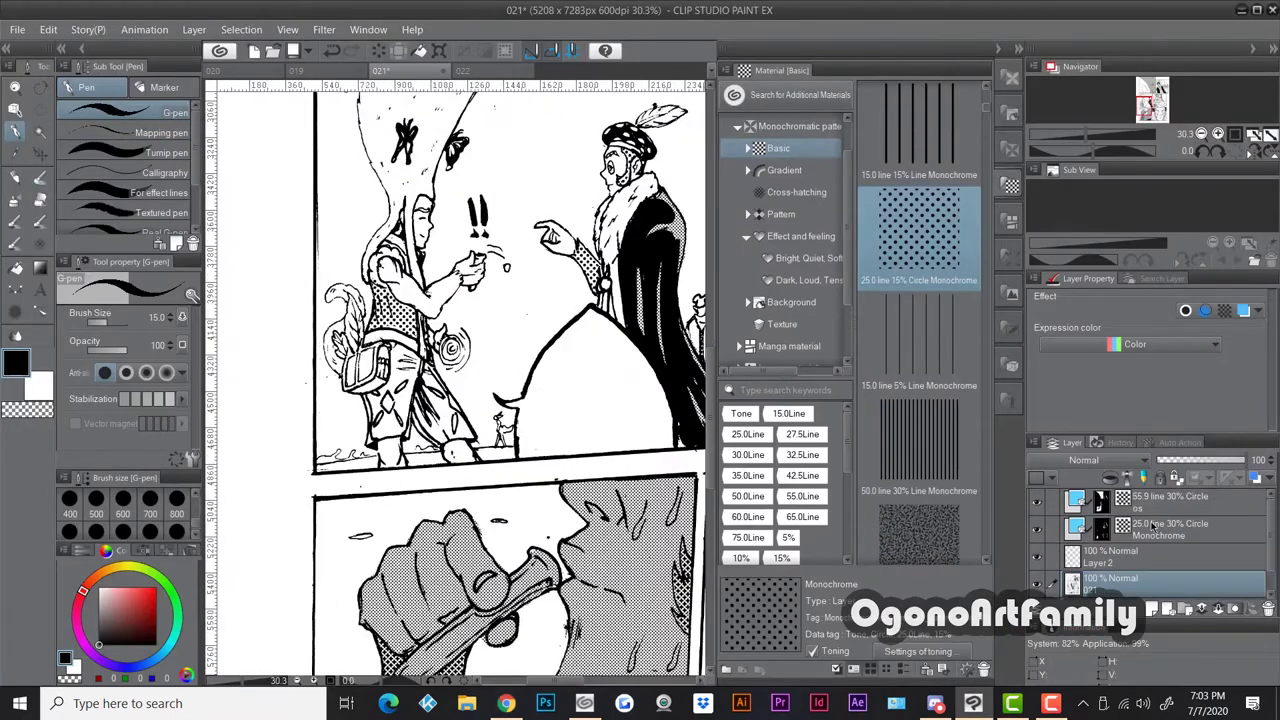
# Select the long-haired figure's rear trouser leg and fill it with the 25.0 line 15% Circle tone at density 100
pyautogui.scroll(3, 383, 419)
pyautogui.scroll(-1, 1112, 535)
pyautogui.scroll(1, 1140, 550)
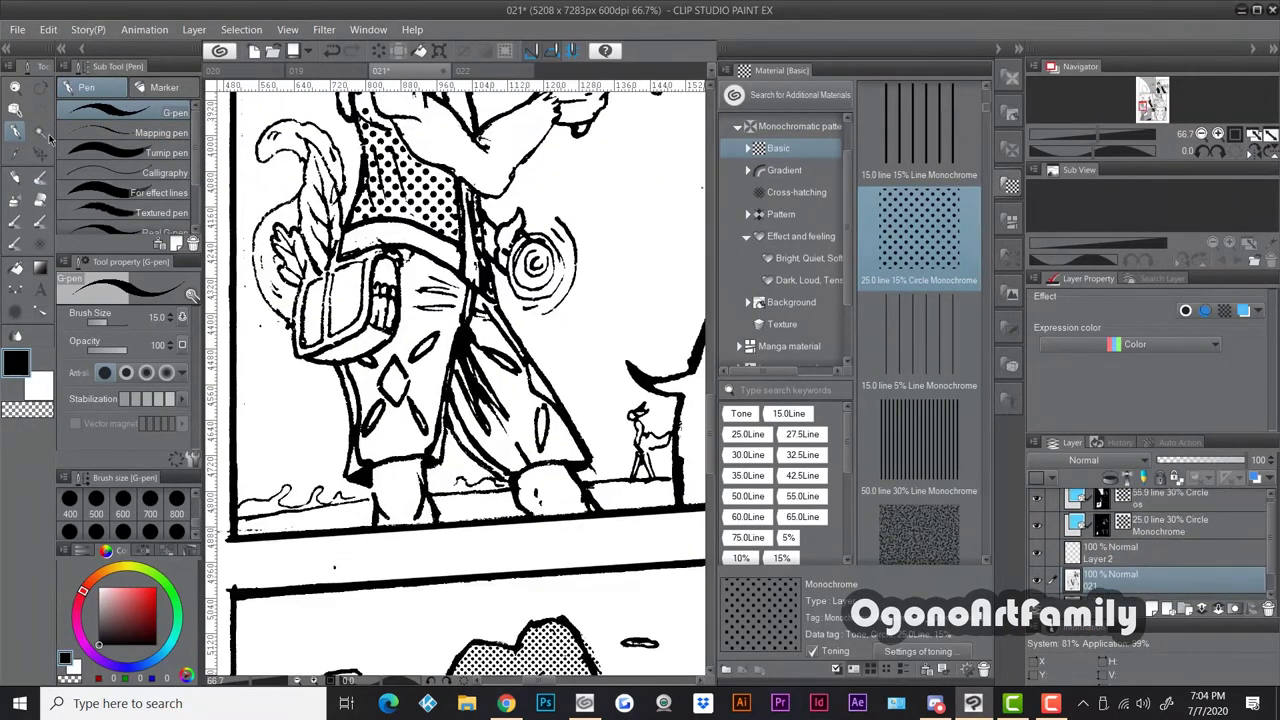
pyautogui.click(40, 131)
pyautogui.click(512, 400)
pyautogui.moveTo(915, 247); pyautogui.dragTo(505, 390)
pyautogui.moveTo(1072, 389); pyautogui.dragTo(1218, 389)
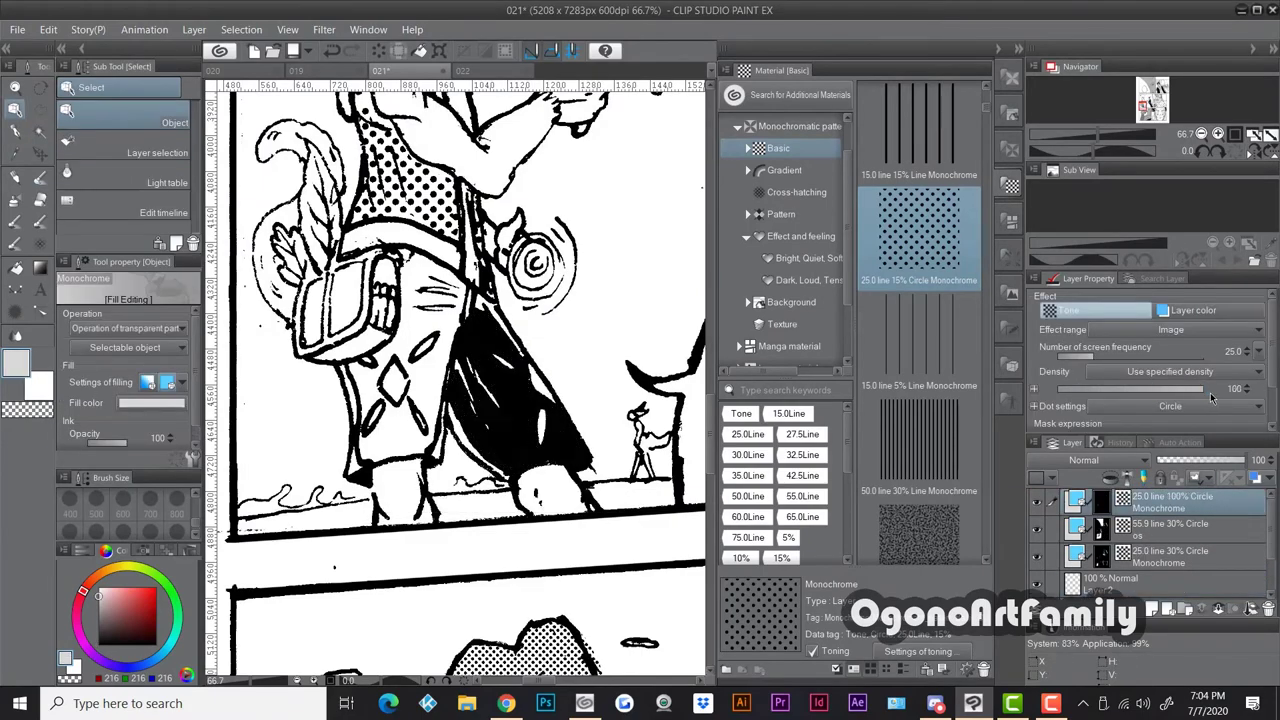
pyautogui.scroll(-1, 432, 326)
pyautogui.scroll(-2, 434, 336)
pyautogui.scroll(1, 434, 336)
pyautogui.click(40, 131)
pyautogui.click(428, 355)
pyautogui.click(524, 426)
pyautogui.click(48, 29)
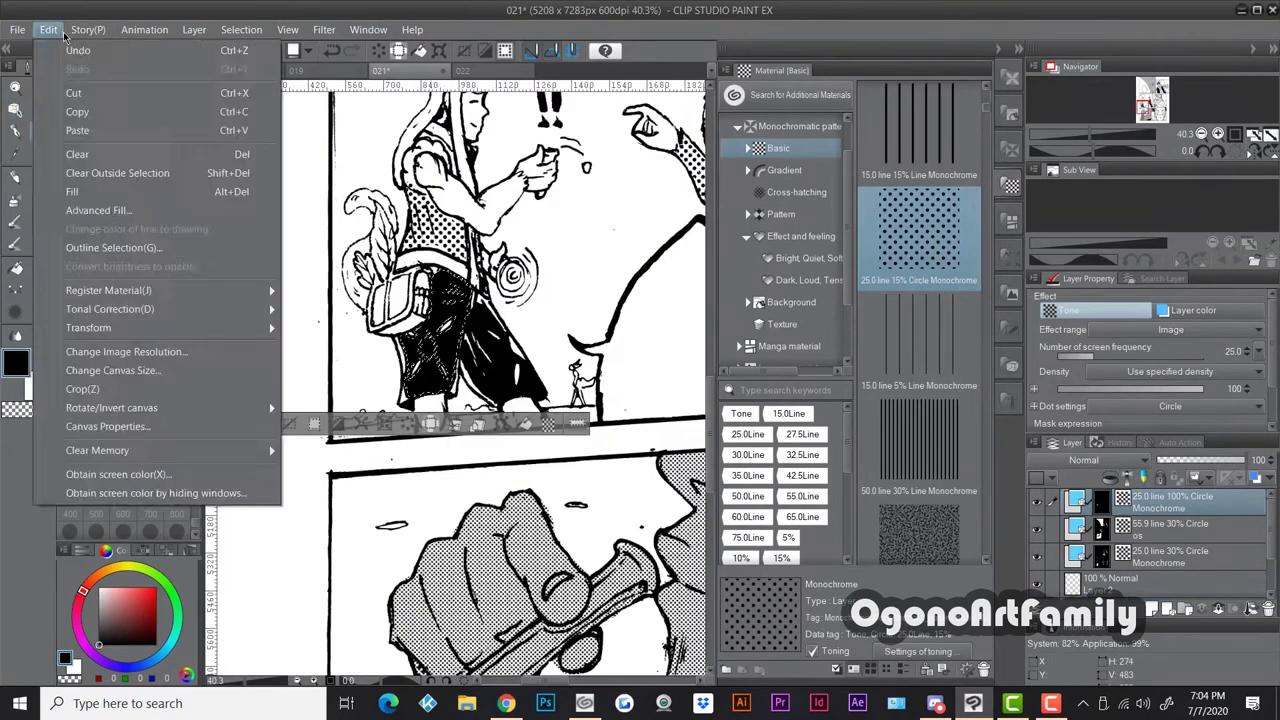
pyautogui.click(75, 49)
pyautogui.click(290, 424)
# Paint the long-haired figure's other trouser leg black by hand with the G-pen on the 25.0 line 100% Circle layer
pyautogui.scroll(3, 423, 346)
pyautogui.press('p')
pyautogui.moveTo(494, 334)
pyautogui.mouseDown()
pyautogui.moveTo(478, 422)
pyautogui.moveTo(470, 236)
pyautogui.moveTo(424, 312)
pyautogui.moveTo(415, 420)
pyautogui.moveTo(440, 310)
pyautogui.moveTo(450, 435)
pyautogui.moveTo(472, 292)
pyautogui.moveTo(462, 216)
pyautogui.moveTo(540, 252)
pyautogui.moveTo(437, 192)
pyautogui.mouseUp()
pyautogui.scroll(-7, 442, 211)
pyautogui.scroll(3, 610, 135)
pyautogui.scroll(-2, 515, 235)
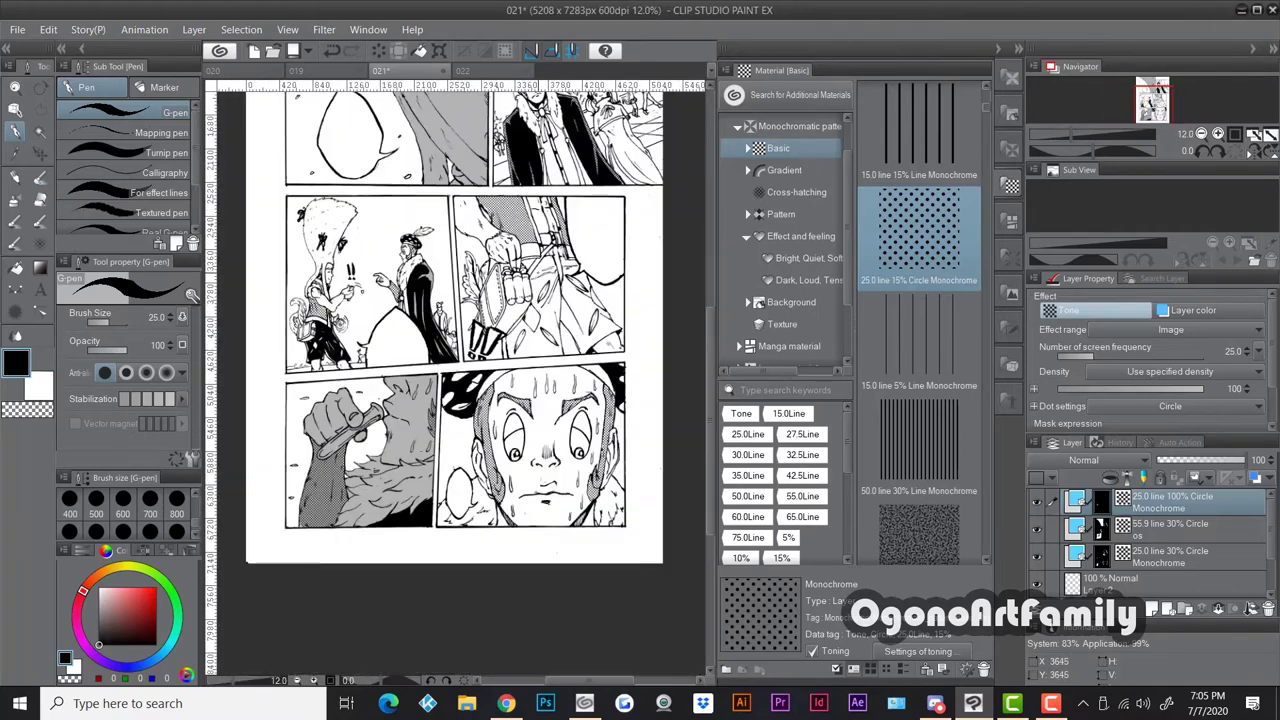
# Paint the left half of the trousers in the middle-right panel black, leaving the leaf-shaped patches white
pyautogui.scroll(1, 530, 270)
pyautogui.scroll(2, 533, 285)
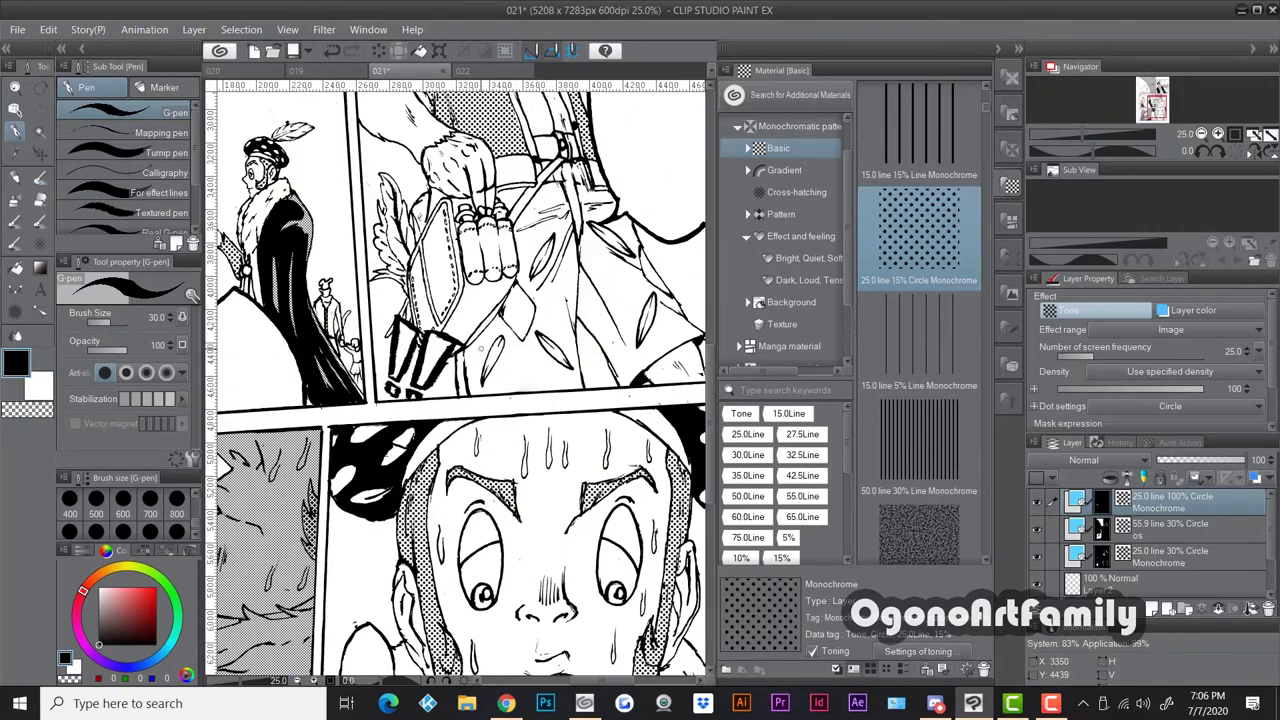
pyautogui.moveTo(481, 348)
pyautogui.mouseDown()
pyautogui.moveTo(500, 350)
pyautogui.moveTo(465, 375)
pyautogui.moveTo(479, 340)
pyautogui.moveTo(516, 336)
pyautogui.moveTo(500, 362)
pyautogui.mouseUp()
pyautogui.moveTo(545, 300)
pyautogui.mouseDown()
pyautogui.moveTo(515, 360)
pyautogui.moveTo(480, 385)
pyautogui.moveTo(555, 386)
pyautogui.moveTo(566, 318)
pyautogui.moveTo(546, 331)
pyautogui.moveTo(551, 368)
pyautogui.mouseUp()
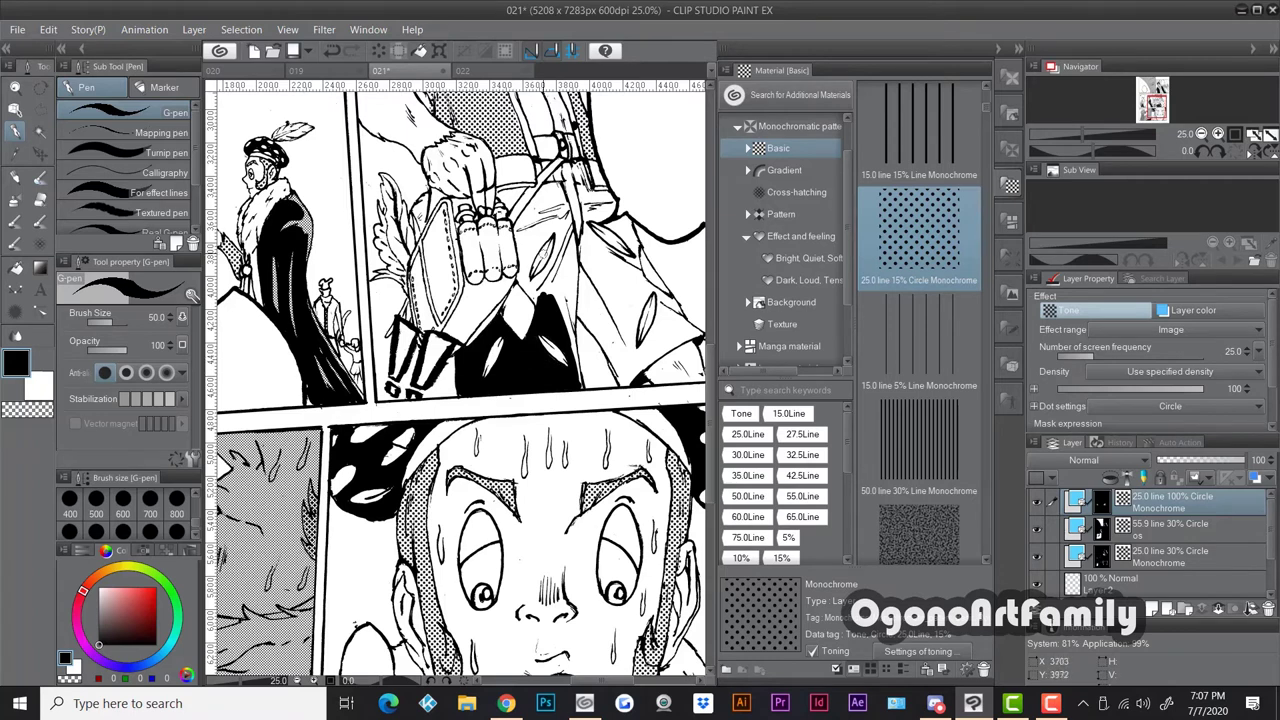
pyautogui.moveTo(532, 298)
pyautogui.mouseDown()
pyautogui.moveTo(518, 240)
pyautogui.moveTo(557, 229)
pyautogui.moveTo(540, 250)
pyautogui.moveTo(548, 265)
pyautogui.moveTo(566, 236)
pyautogui.mouseUp()
pyautogui.moveTo(563, 326); pyautogui.dragTo(561, 281)
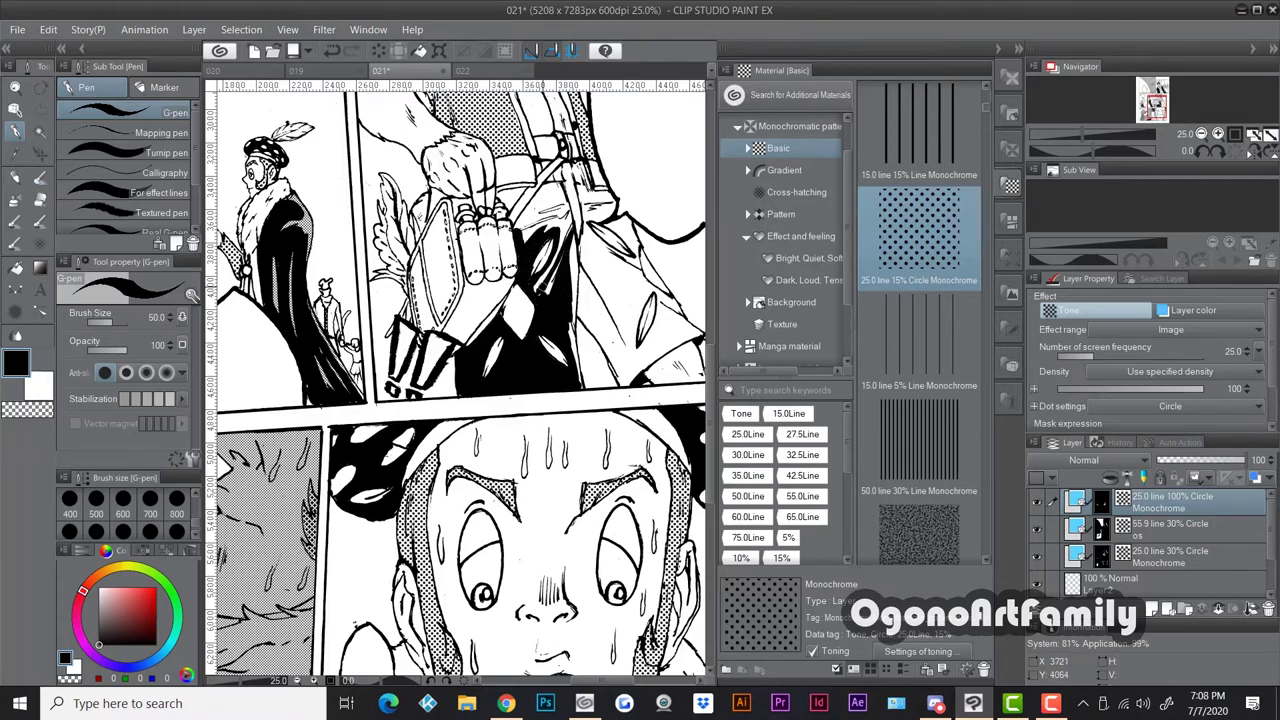
# Blacken the right half of the trousers in the middle-right panel, keeping the leaf shapes and fold highlights white
pyautogui.moveTo(560, 210)
pyautogui.mouseDown()
pyautogui.moveTo(600, 235)
pyautogui.moveTo(610, 340)
pyautogui.moveTo(570, 190)
pyautogui.moveTo(640, 260)
pyautogui.moveTo(650, 321)
pyautogui.mouseUp()
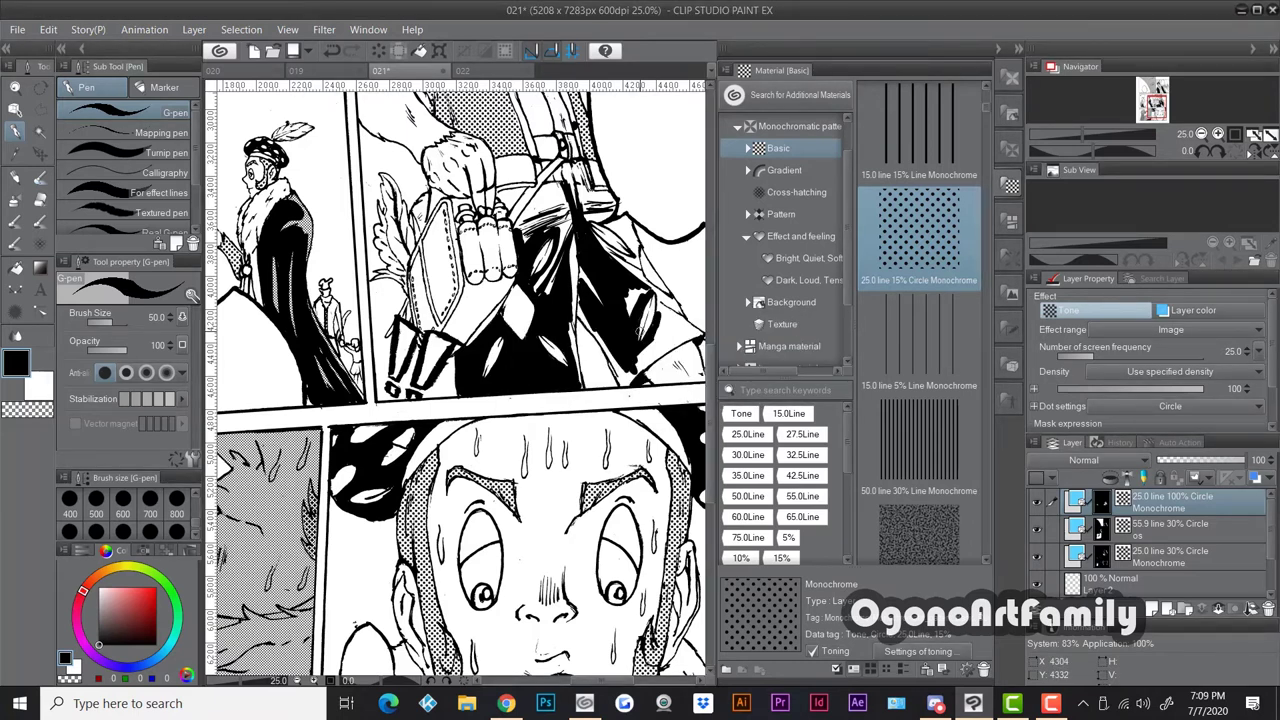
pyautogui.moveTo(631, 259)
pyautogui.mouseDown()
pyautogui.moveTo(582, 200)
pyautogui.moveTo(508, 200)
pyautogui.moveTo(556, 280)
pyautogui.moveTo(552, 228)
pyautogui.moveTo(573, 360)
pyautogui.mouseUp()
pyautogui.scroll(-1, 522, 242)
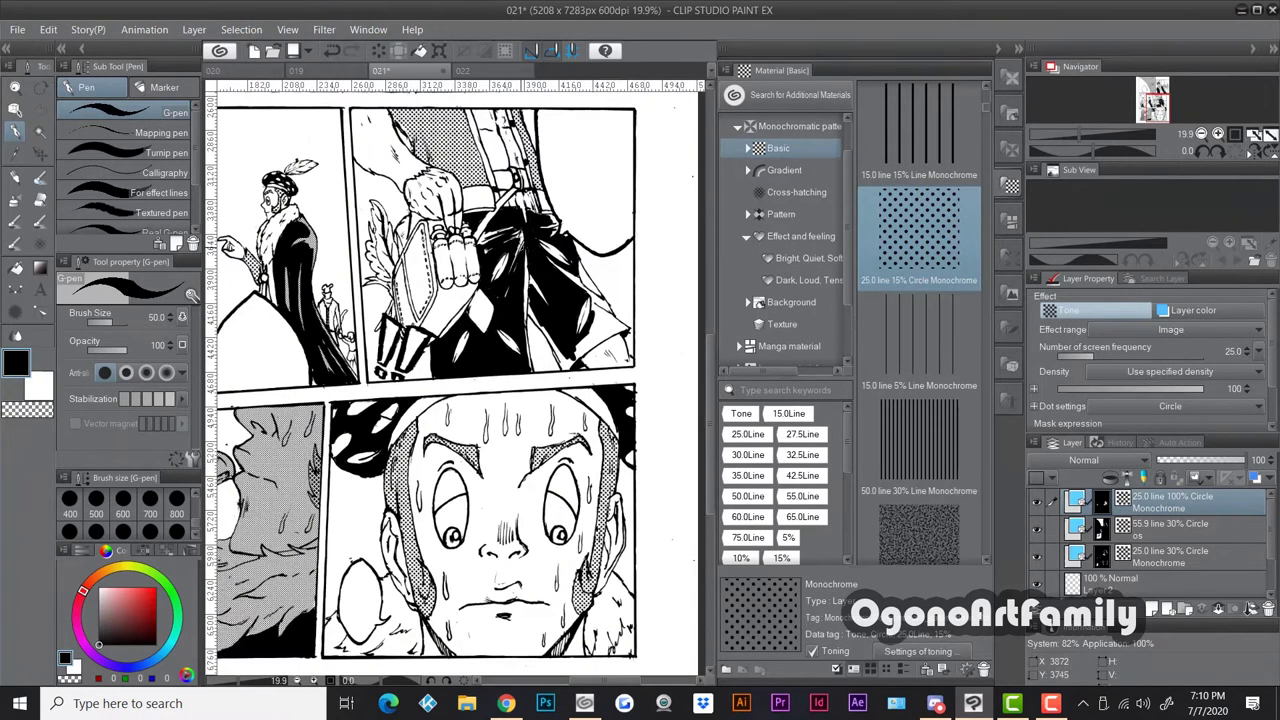
pyautogui.moveTo(544, 302); pyautogui.dragTo(604, 330)
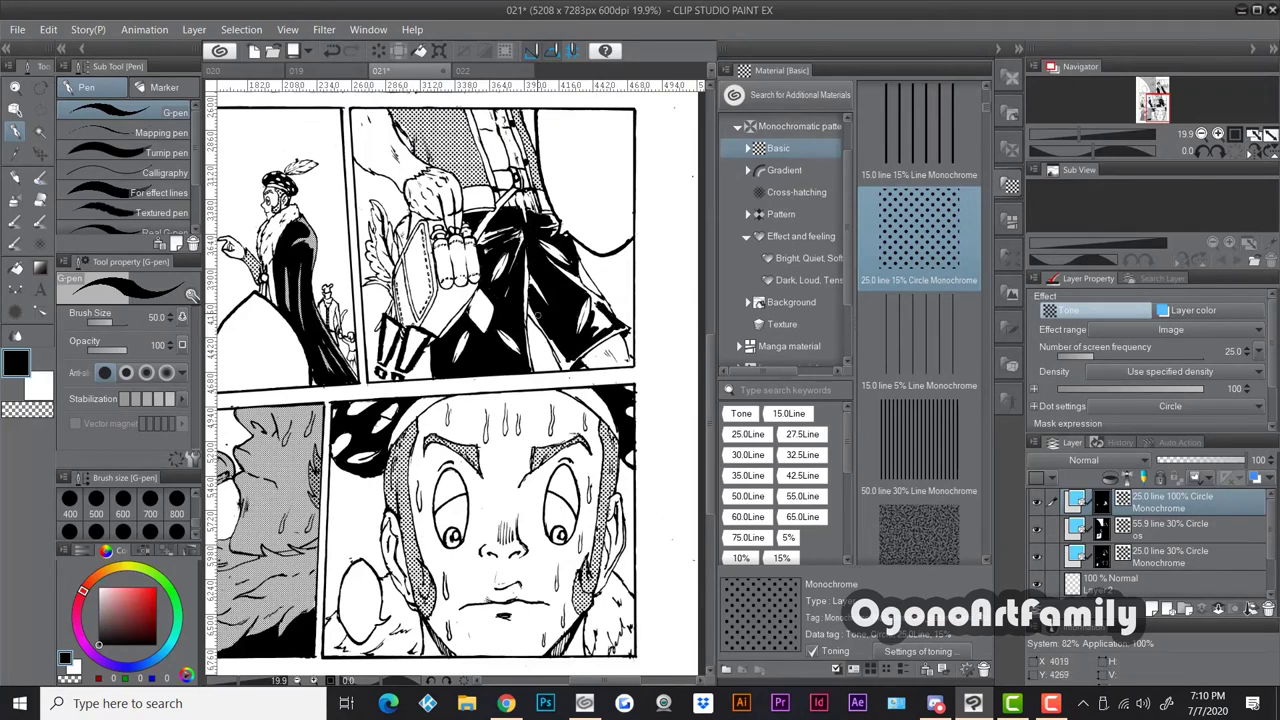
# Check what the 55.9 line 30% Circle layer covers by hiding and showing it, and select that layer
pyautogui.press('[')
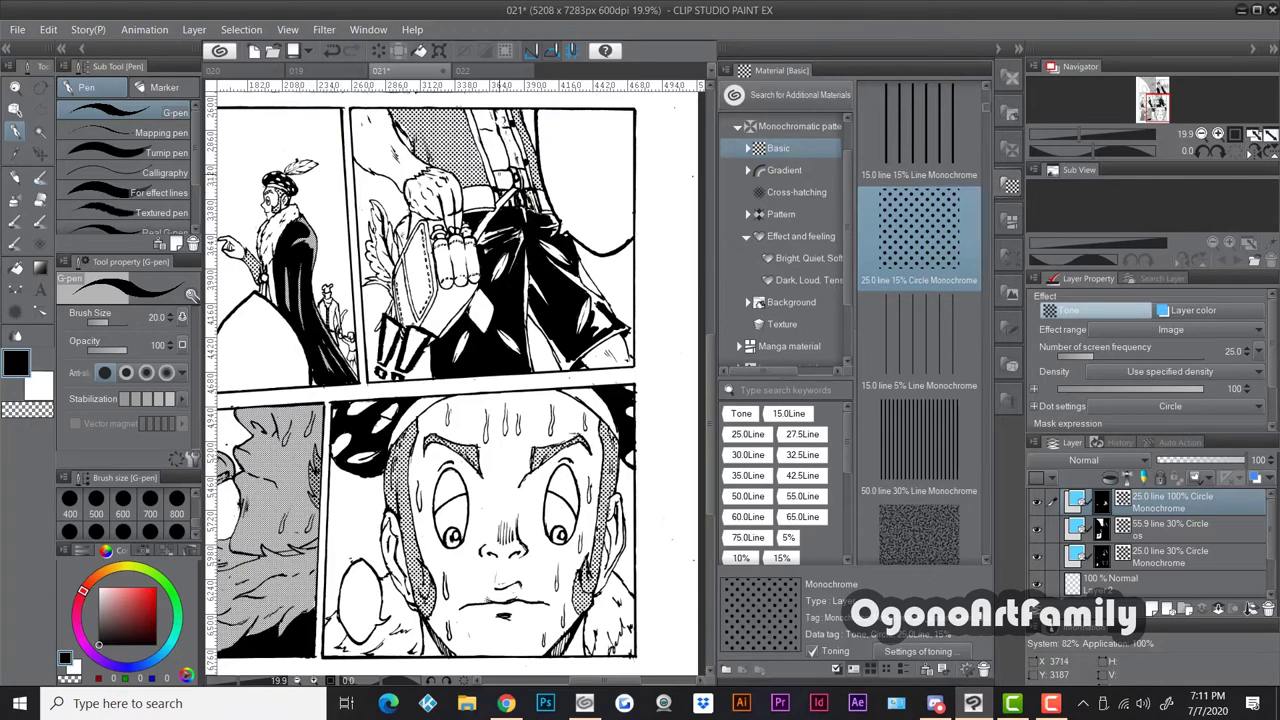
pyautogui.click(1037, 529)
pyautogui.click(1037, 529)
pyautogui.click(1170, 529)
pyautogui.scroll(-2, 557, 266)
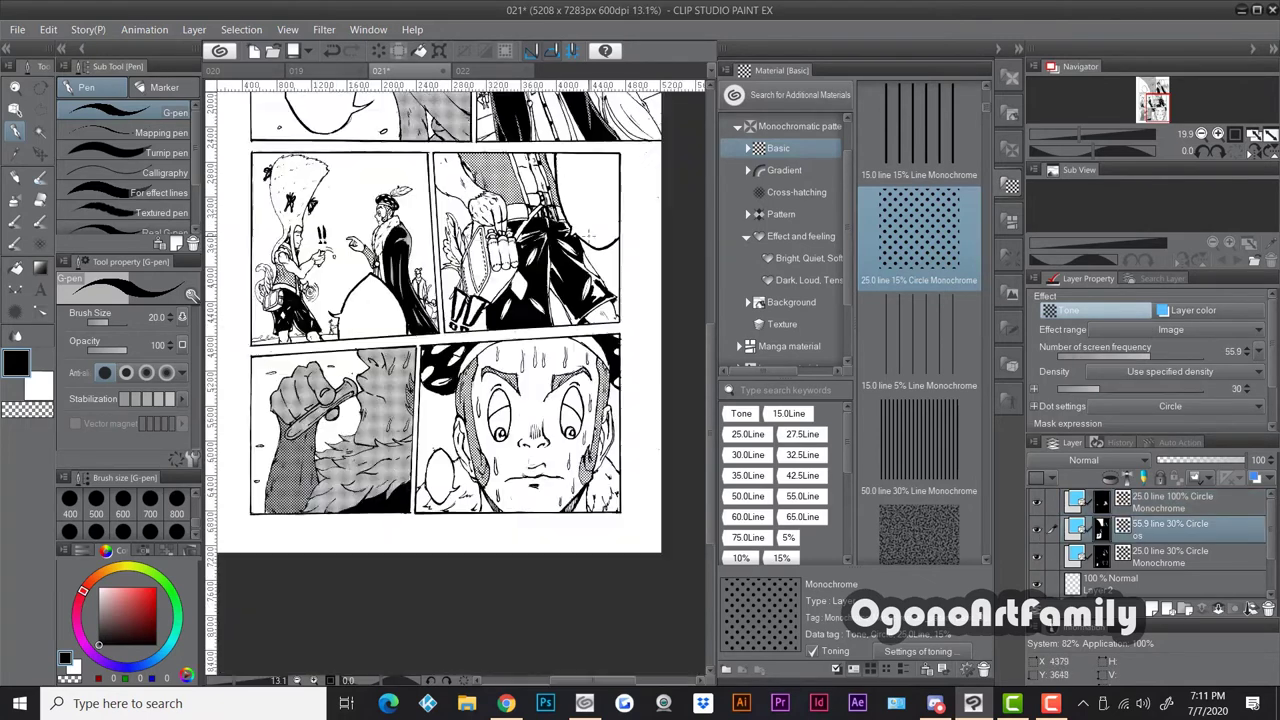
pyautogui.scroll(-1, 594, 226)
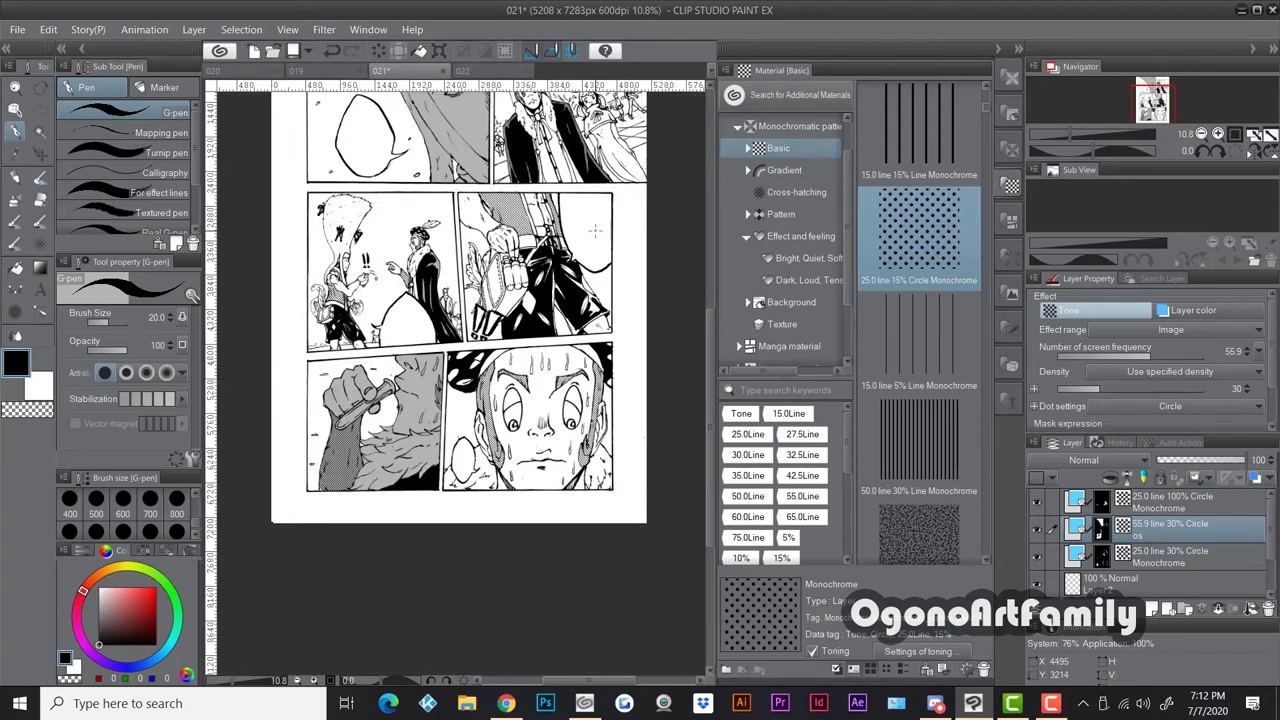
# On the 25.0 line 30% Circle layer, tone the unfilled areas of the trousers in the middle-right panel with brush size 60
pyautogui.click(1168, 557)
pyautogui.scroll(3, 566, 291)
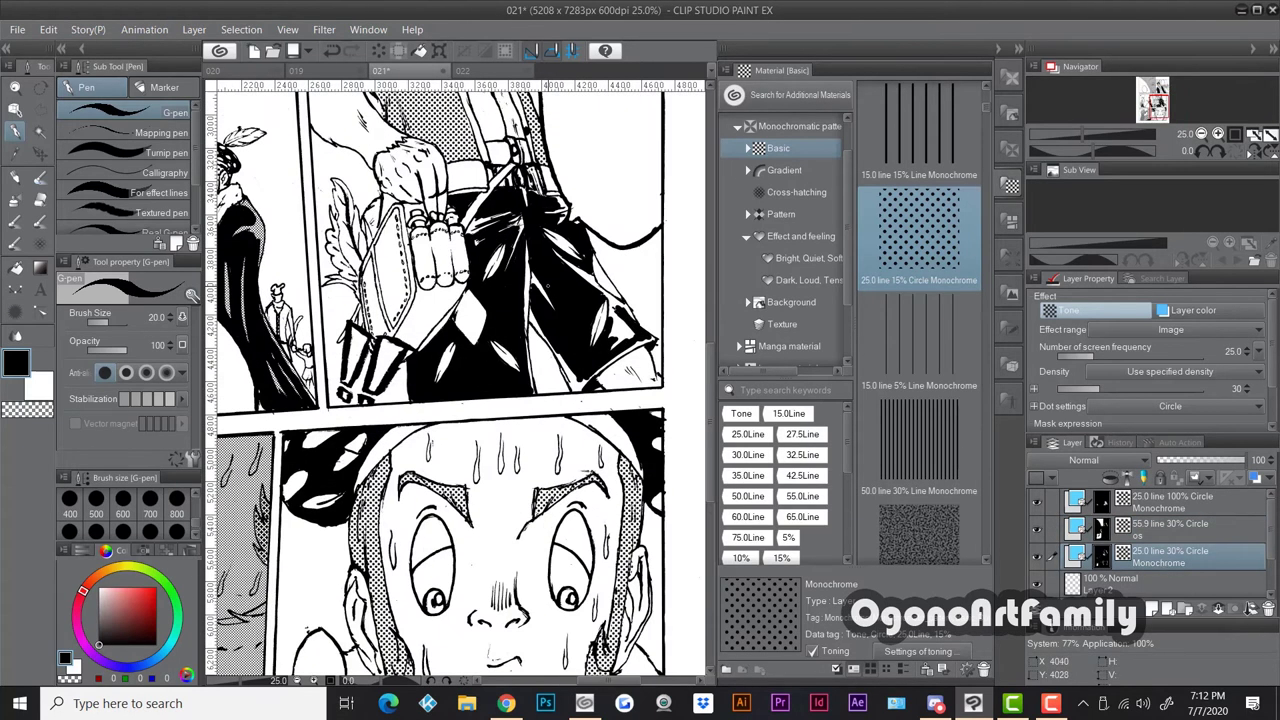
pyautogui.moveTo(626, 320)
pyautogui.mouseDown()
pyautogui.moveTo(568, 262)
pyautogui.moveTo(522, 182)
pyautogui.moveTo(531, 224)
pyautogui.mouseUp()
pyautogui.scroll(-3, 523, 331)
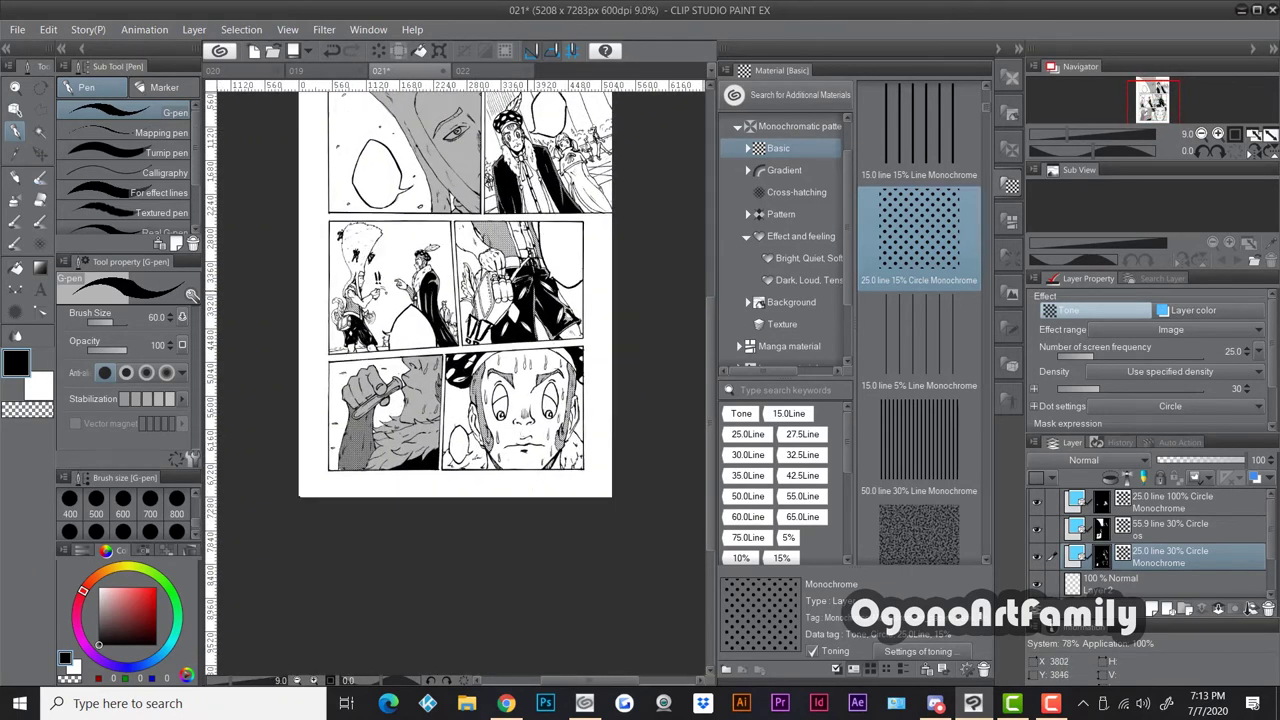
pyautogui.scroll(3, 528, 208)
pyautogui.scroll(-2, 528, 208)
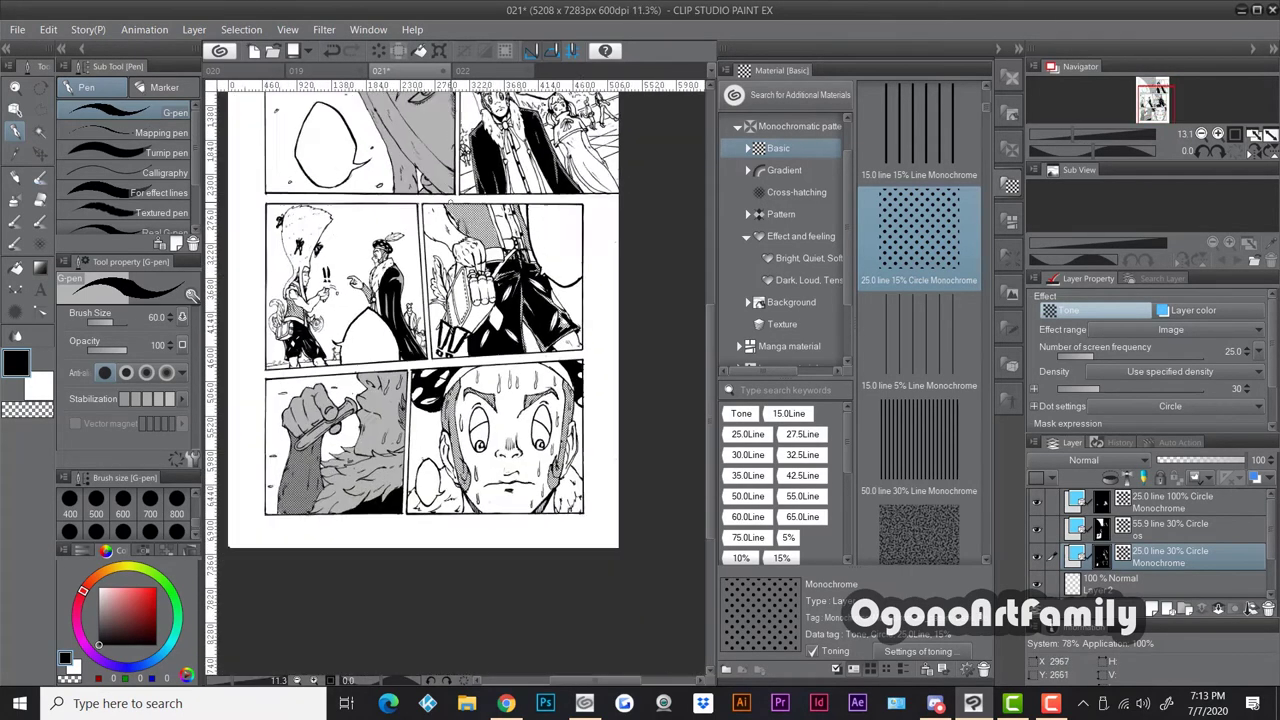
# Select the blank background of the middle-left panel with the Magic wand, sampling from all layers
pyautogui.scroll(-1, 450, 202)
pyautogui.click(39, 131)
pyautogui.scroll(1, 323, 218)
pyautogui.click(443, 322)
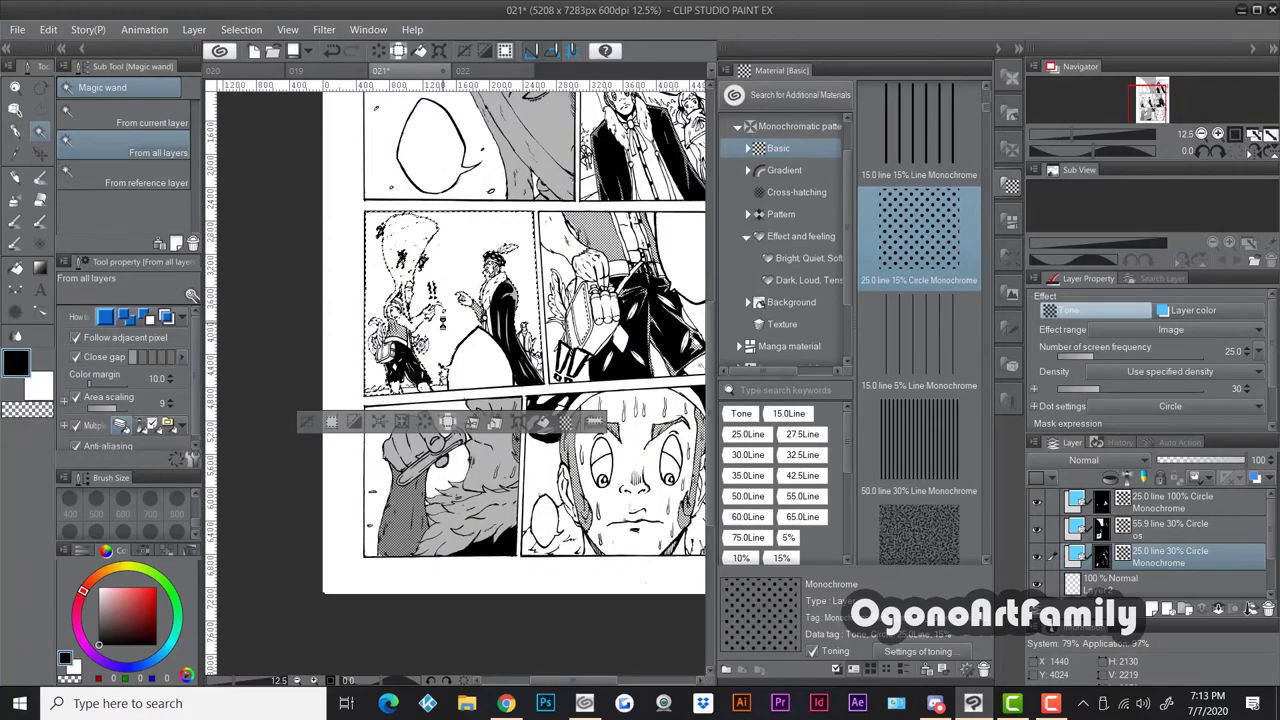
pyautogui.scroll(5, 470, 324)
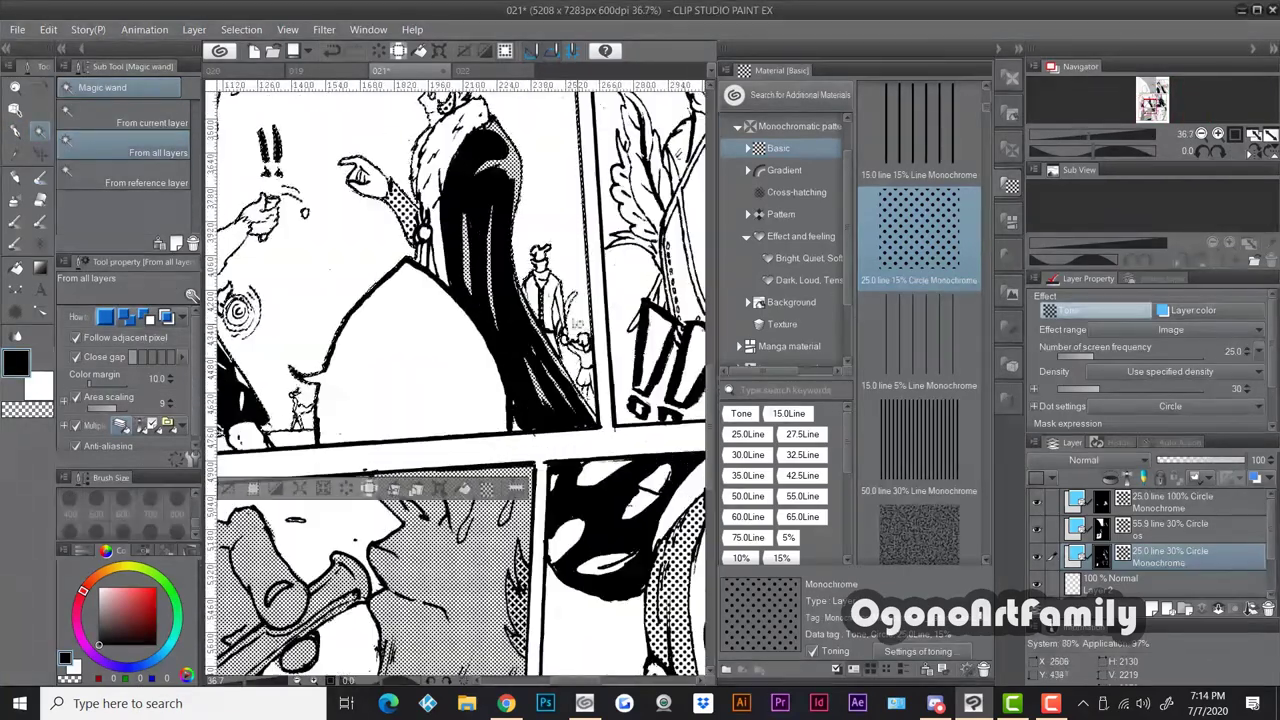
pyautogui.scroll(-5, 470, 324)
# Place the MM08-cloud 44 background material in the selected area and scale it down around the middle-left panel
pyautogui.click(791, 302)
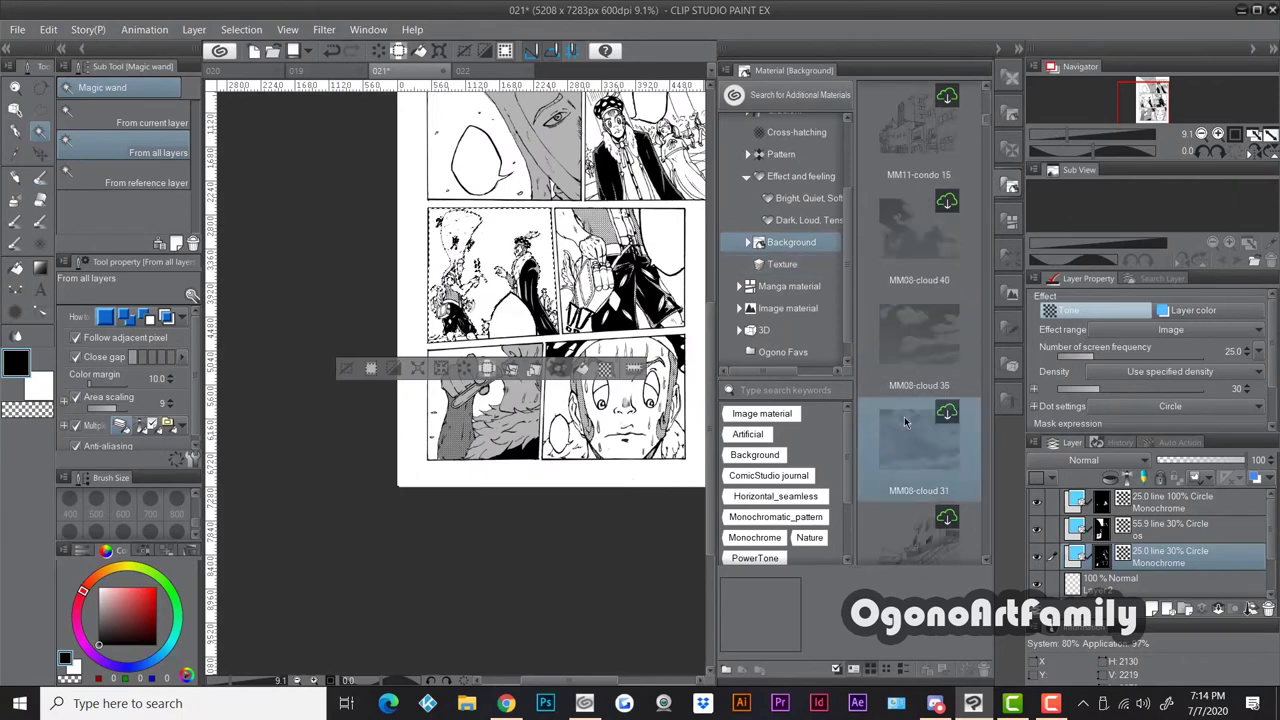
pyautogui.scroll(-6, 905, 421)
pyautogui.moveTo(919, 238); pyautogui.dragTo(646, 254)
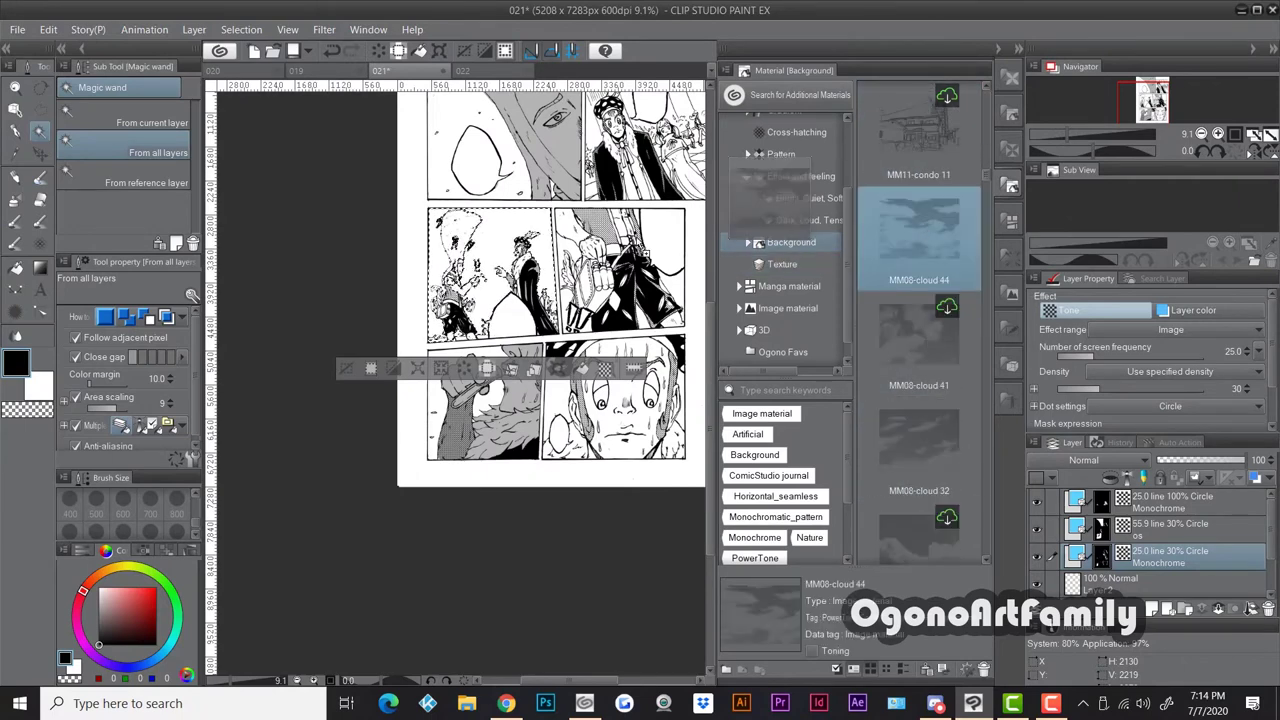
pyautogui.moveTo(790, 195); pyautogui.dragTo(400, 335)
pyautogui.scroll(-2, 400, 335)
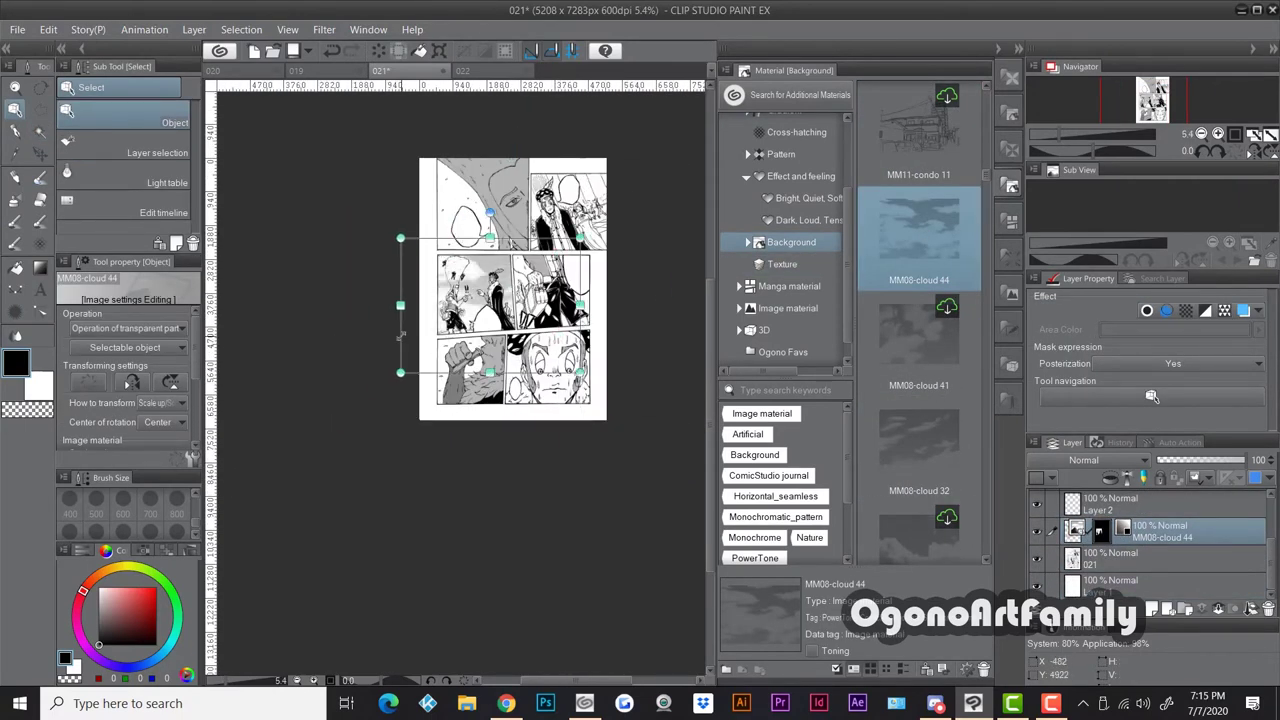
pyautogui.scroll(2, 400, 335)
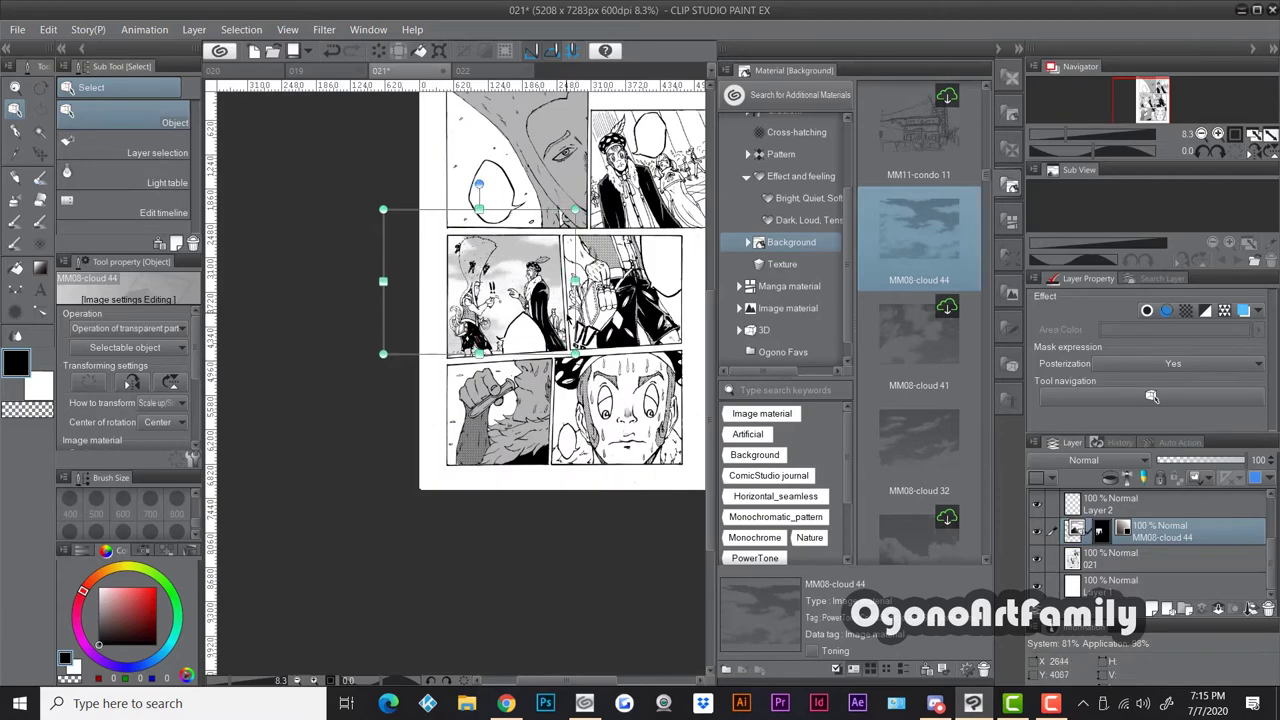
pyautogui.scroll(2, 491, 280)
# Hide the MM08-cloud 44 layer and touch up the left figure's line art on layer 021 with the G-pen at size 17
pyautogui.click(1036, 531)
pyautogui.click(1131, 556)
pyautogui.scroll(4, 456, 232)
pyautogui.press('p')
pyautogui.scroll(-2, 420, 250)
pyautogui.scroll(1, 420, 260)
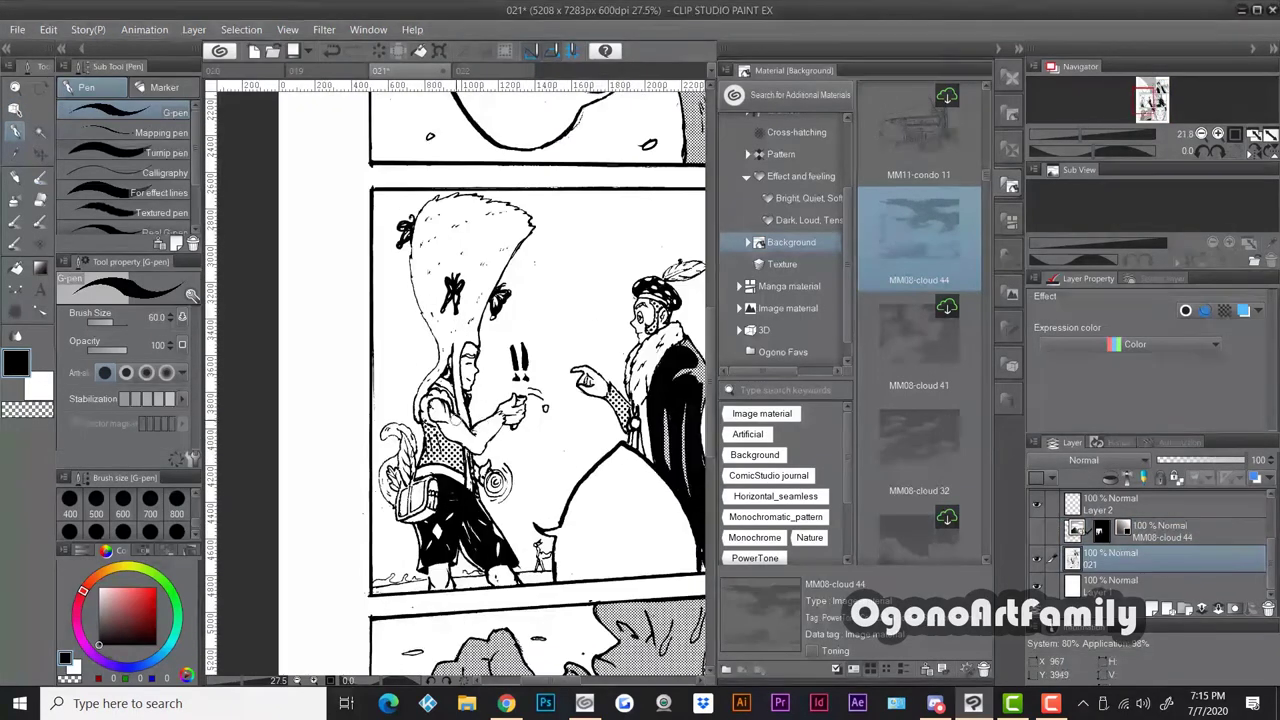
pyautogui.scroll(1, 465, 415)
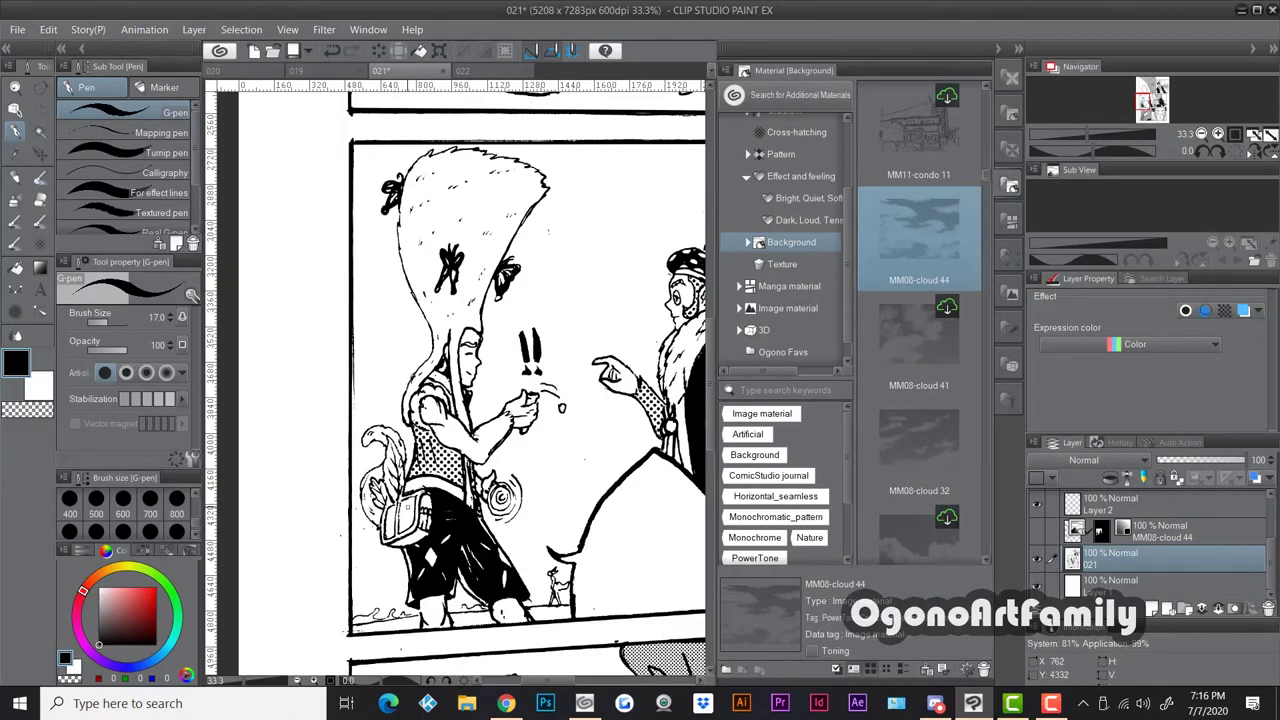
pyautogui.scroll(-3, 465, 400)
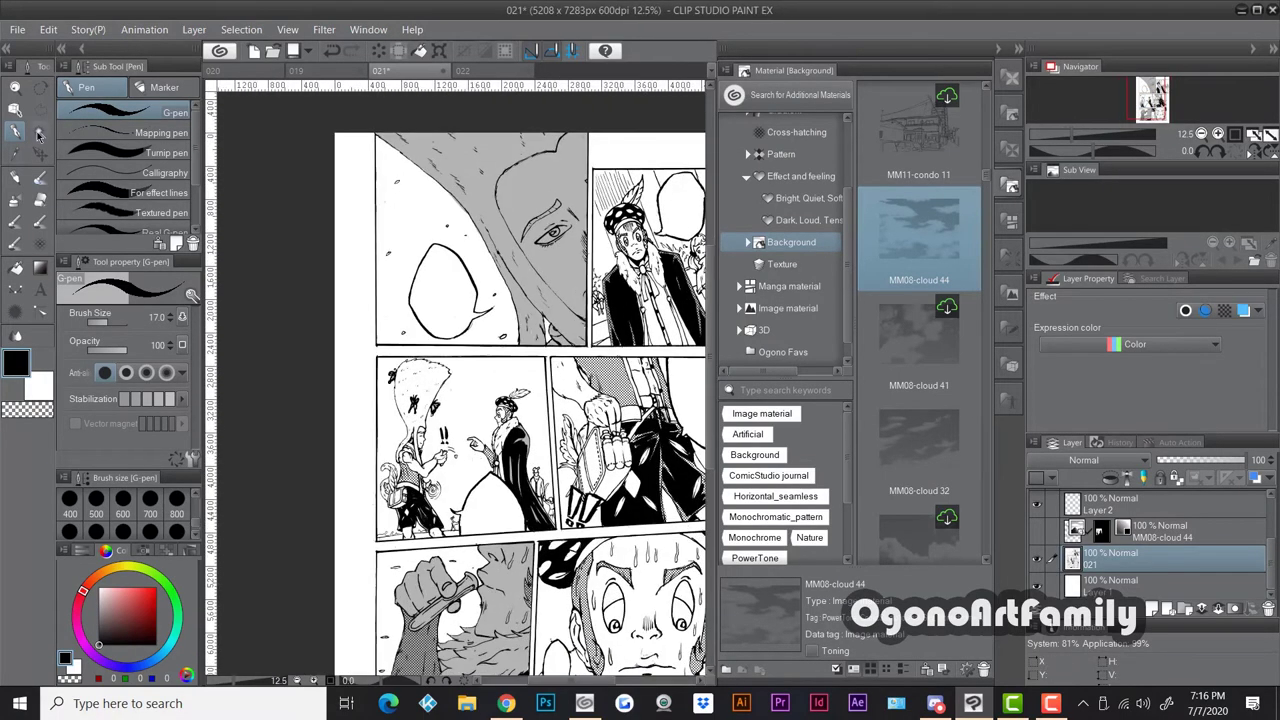
# Reselect the middle-left panel's background, place MM08-cloud 44 in it again and scale the cloud image down
pyautogui.click(38, 133)
pyautogui.scroll(1, 392, 480)
pyautogui.click(465, 460)
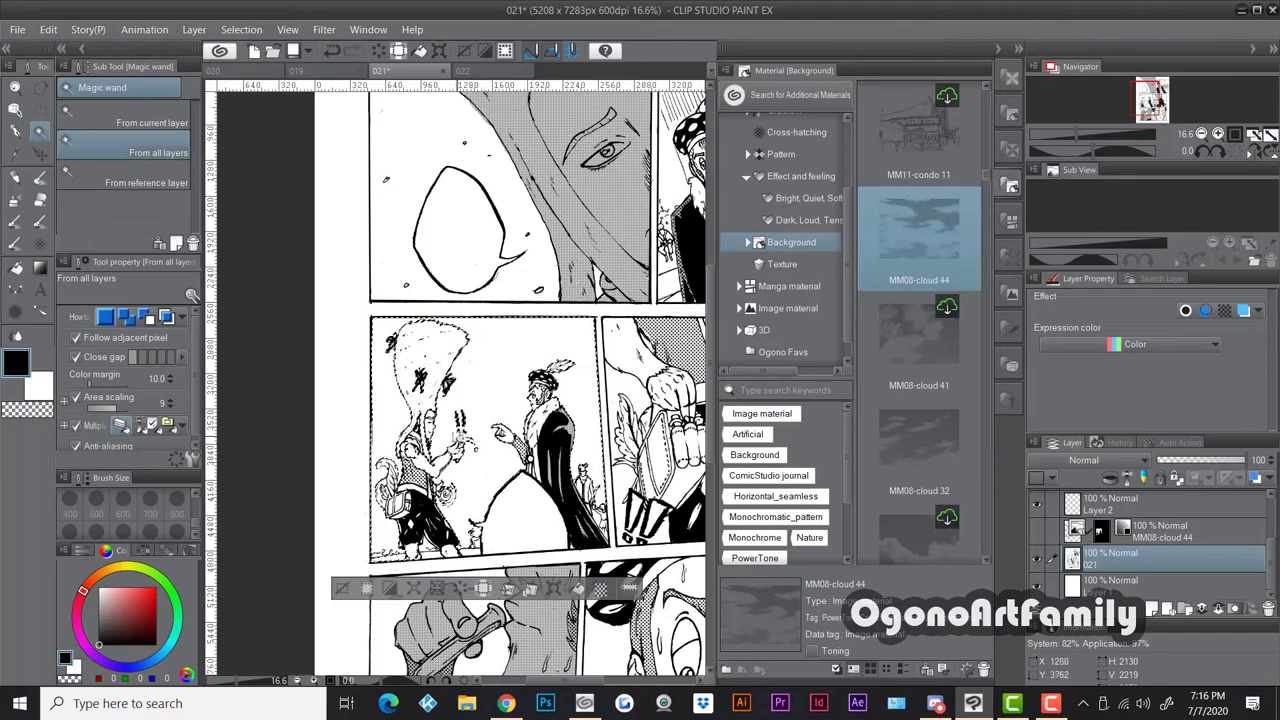
pyautogui.scroll(1, 465, 450)
pyautogui.moveTo(921, 250); pyautogui.dragTo(460, 450)
pyautogui.scroll(-4, 463, 470)
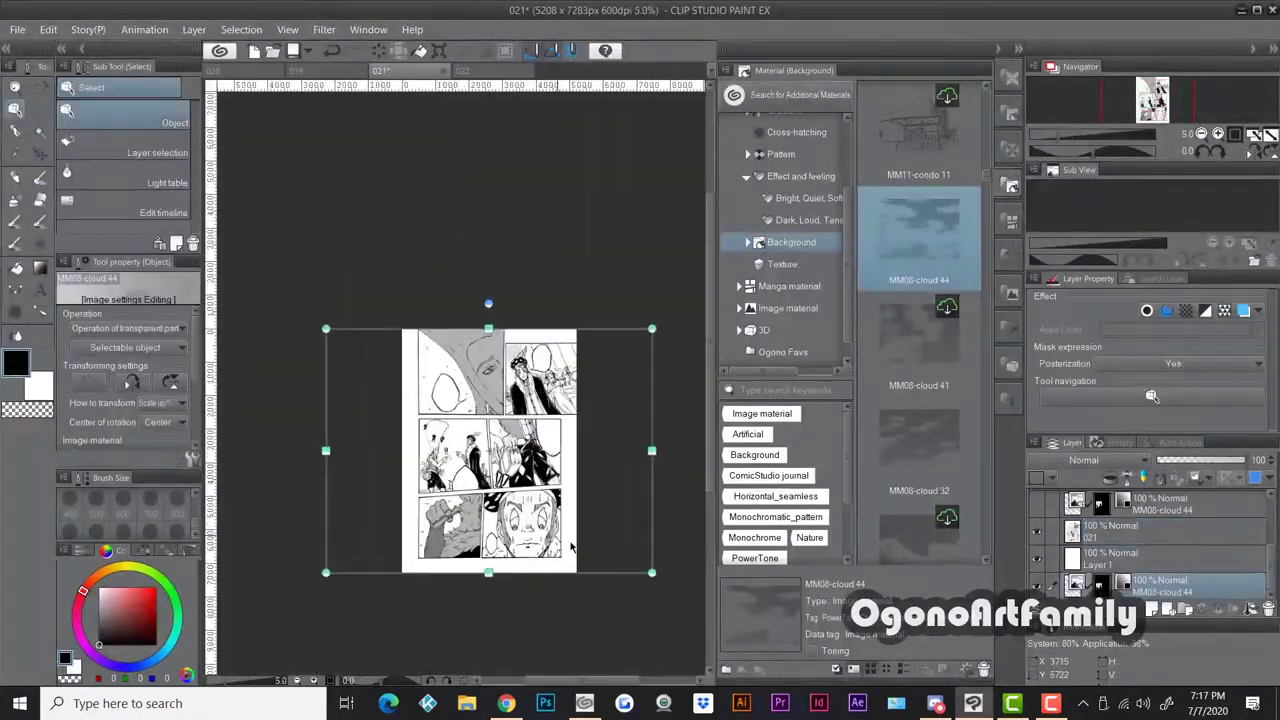
pyautogui.moveTo(652, 572); pyautogui.dragTo(543, 489)
# Set layer 021's blending mode to Multiply and move the new MM08-cloud 44 layer directly above it
pyautogui.click(1150, 531)
pyautogui.click(1100, 460)
pyautogui.click(1048, 45)
pyautogui.click(1142, 589)
pyautogui.scroll(-2, 566, 517)
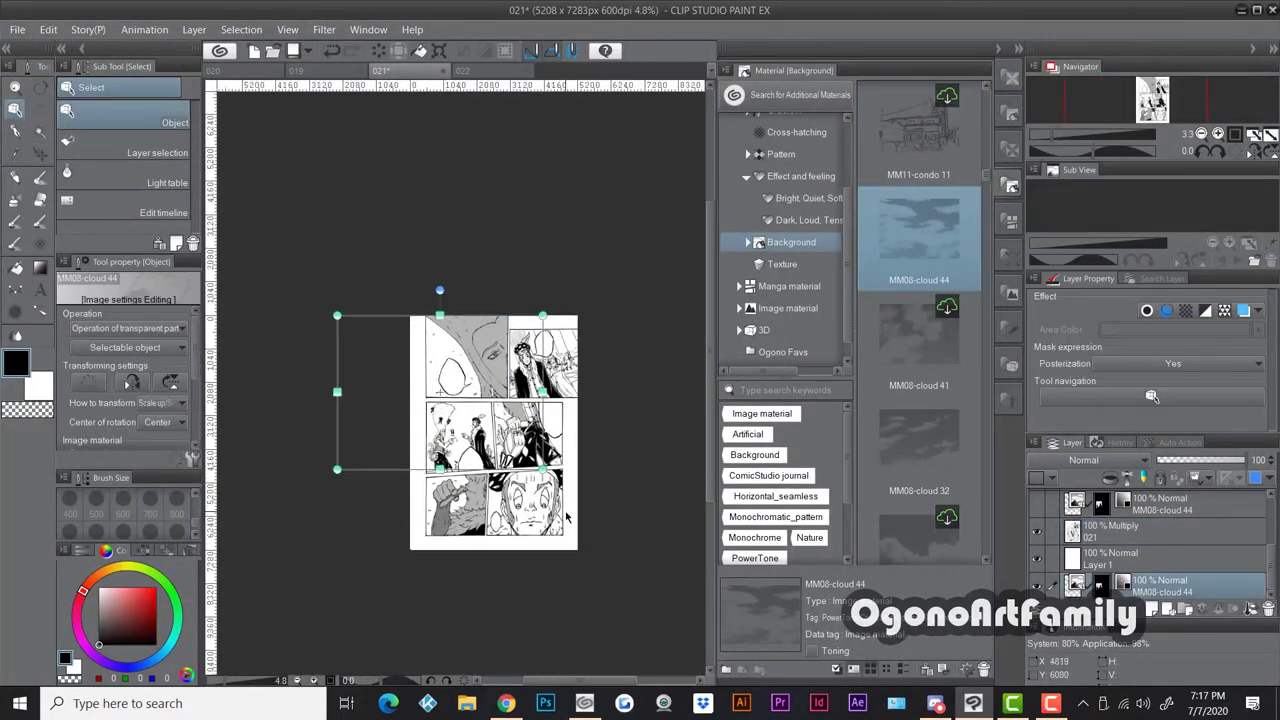
pyautogui.scroll(1, 566, 516)
pyautogui.moveTo(1160, 586); pyautogui.dragTo(1137, 535)
pyautogui.scroll(-2, 545, 359)
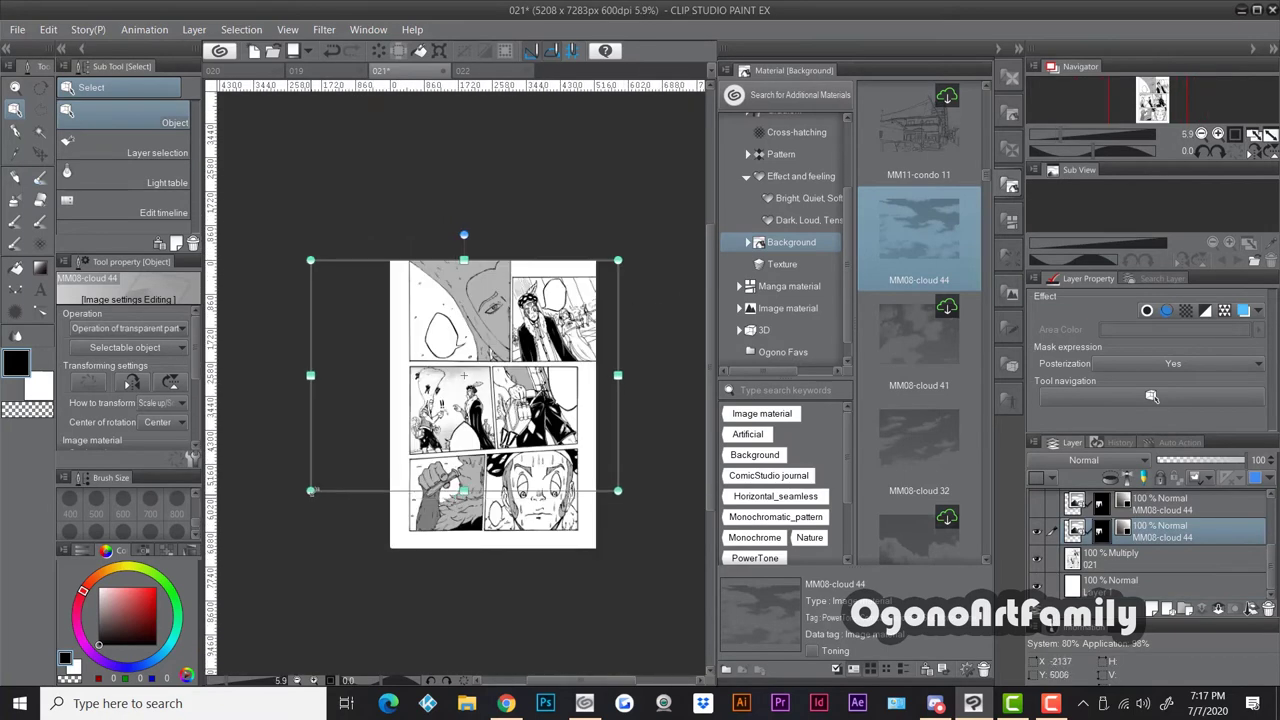
# Scale and reposition the cloud image so it fills the sky behind the two figures in the middle-left panel
pyautogui.moveTo(308, 493); pyautogui.dragTo(352, 460)
pyautogui.scroll(1, 372, 465)
pyautogui.moveTo(630, 247); pyautogui.dragTo(520, 392)
pyautogui.scroll(2, 405, 432)
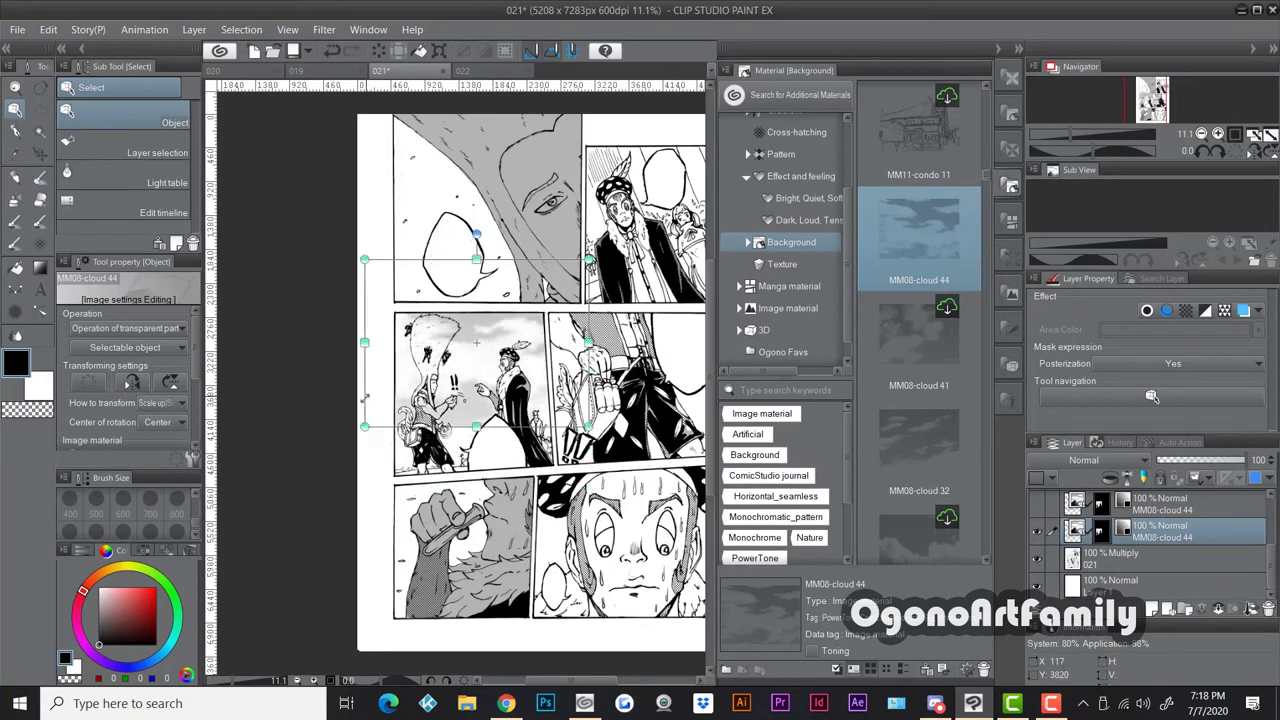
pyautogui.moveTo(366, 482)
pyautogui.mouseDown()
pyautogui.moveTo(321, 531)
pyautogui.moveTo(377, 464)
pyautogui.mouseUp()
pyautogui.moveTo(377, 418); pyautogui.dragTo(316, 512)
# Erase the cloud tone covering the left figure's tall hair and body using the Hard eraser at size 30
pyautogui.press('k')
pyautogui.scroll(-1, 308, 310)
pyautogui.scroll(6, 428, 337)
pyautogui.press('e')
pyautogui.scroll(1, 433, 338)
pyautogui.moveTo(433, 398)
pyautogui.mouseDown()
pyautogui.moveTo(442, 341)
pyautogui.moveTo(425, 350)
pyautogui.moveTo(394, 294)
pyautogui.moveTo(456, 290)
pyautogui.mouseUp()
pyautogui.press('[')
pyautogui.press('[')
pyautogui.press('[')
pyautogui.press('[')
pyautogui.press('[')
pyautogui.press('[')
pyautogui.press('[')
pyautogui.press('[')
pyautogui.press('[')
pyautogui.press('[')
pyautogui.press('[')
pyautogui.press('[')
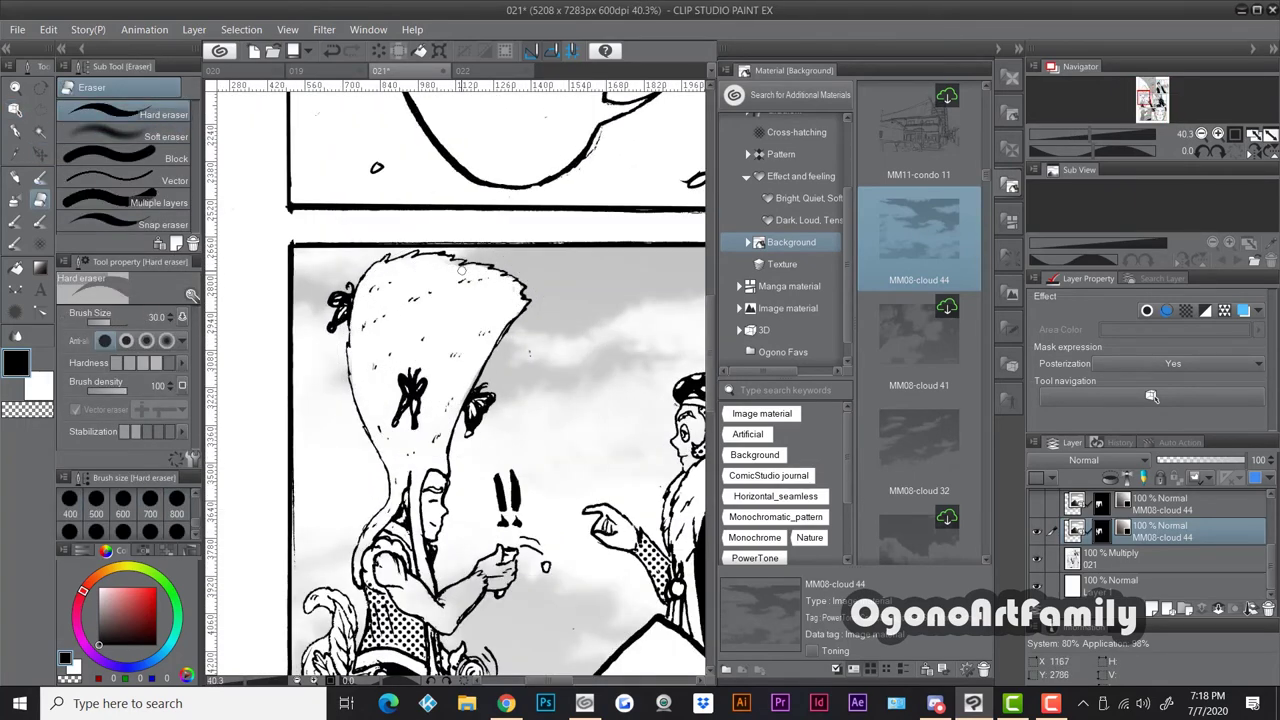
pyautogui.scroll(2, 353, 374)
pyautogui.moveTo(550, 425)
pyautogui.mouseDown()
pyautogui.moveTo(445, 480)
pyautogui.moveTo(353, 432)
pyautogui.moveTo(545, 400)
pyautogui.mouseUp()
pyautogui.scroll(-7, 380, 510)
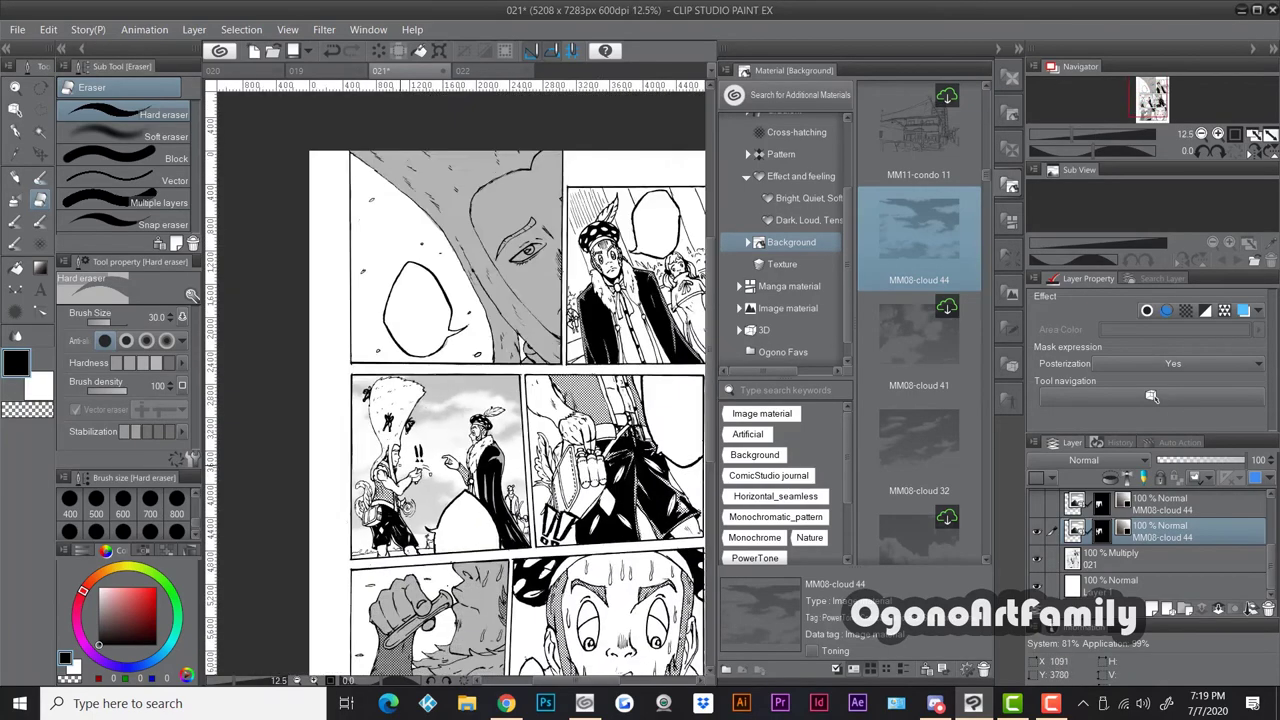
# On the 55.9 line 30% Circle layer, tone the left figure's trousers in the middle-left panel with the G-pen at size 40
pyautogui.scroll(3, 386, 515)
pyautogui.scroll(3, 1132, 542)
pyautogui.click(1131, 535)
pyautogui.scroll(3, 390, 520)
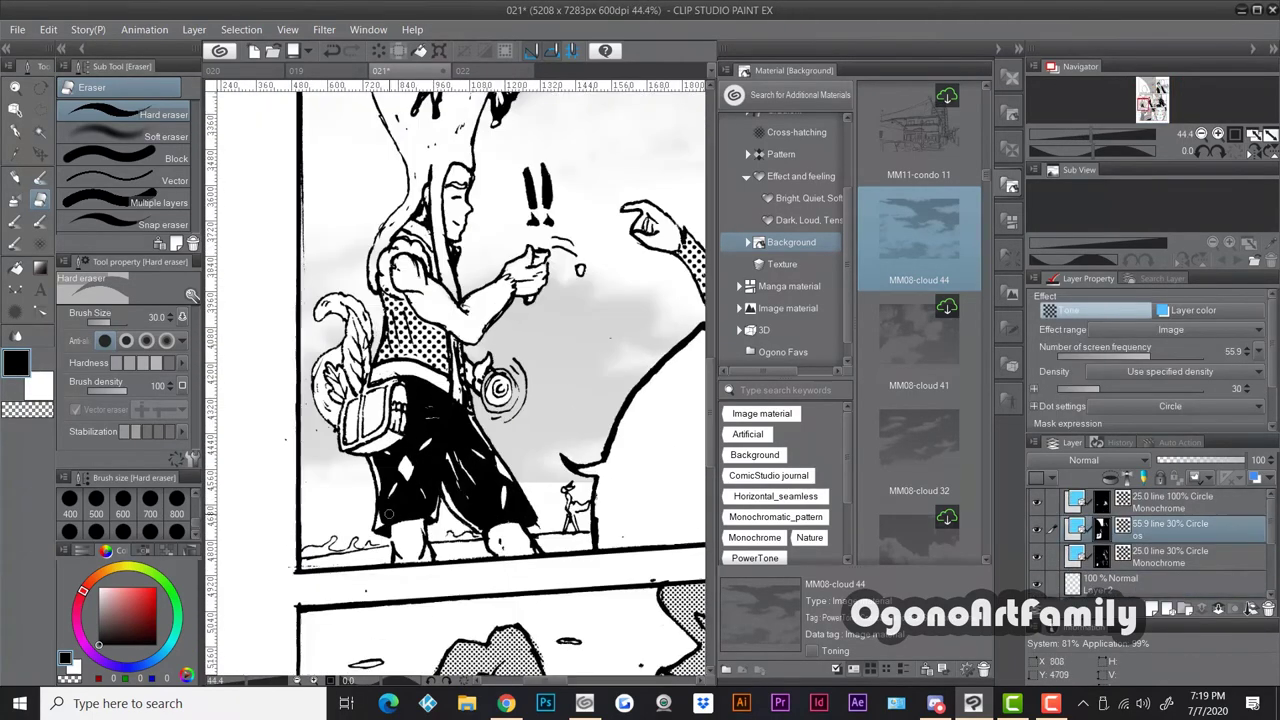
pyautogui.press('p')
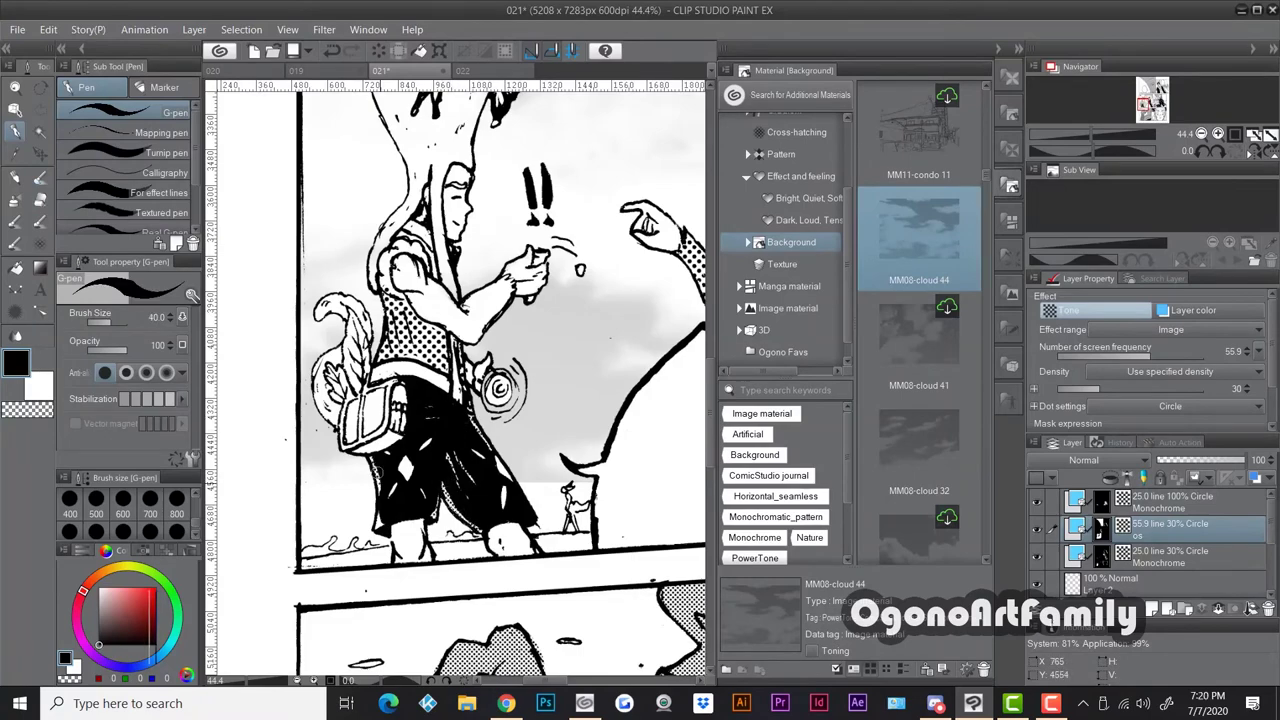
pyautogui.scroll(-2, 425, 440)
pyautogui.scroll(-2, 425, 440)
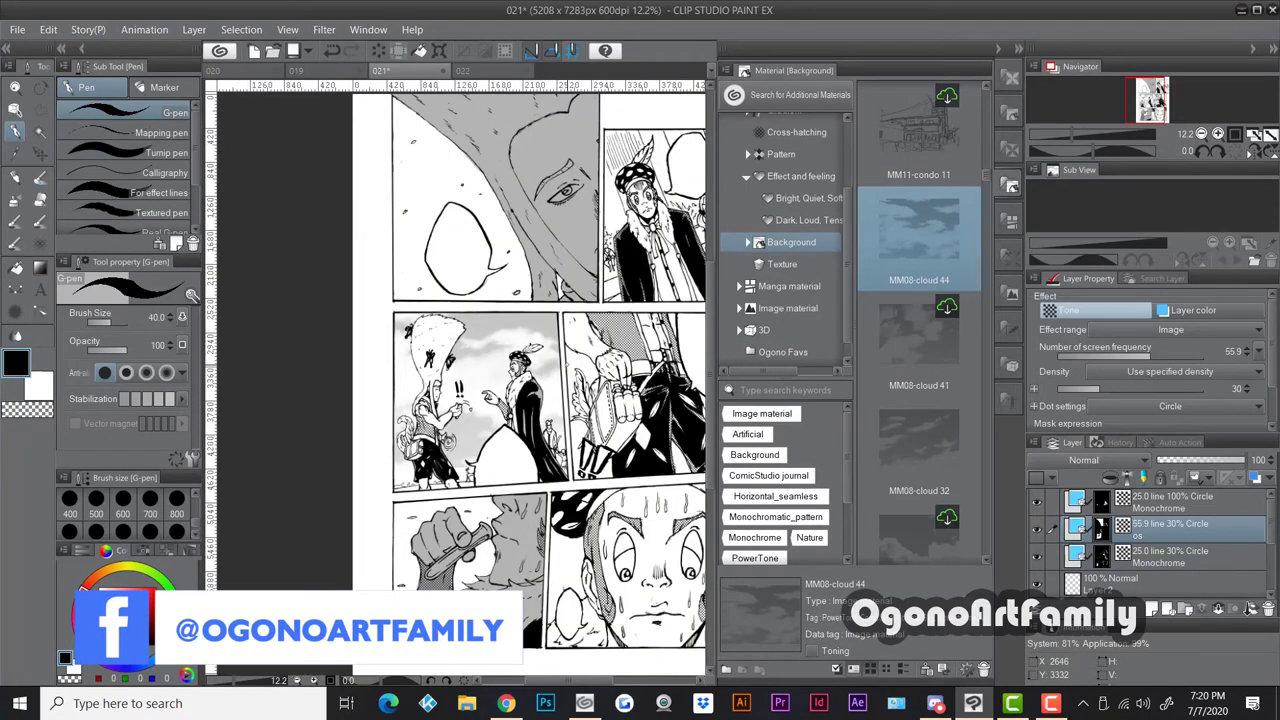
pyautogui.scroll(1, 567, 368)
pyautogui.scroll(-2, 1118, 547)
pyautogui.scroll(1, 1040, 546)
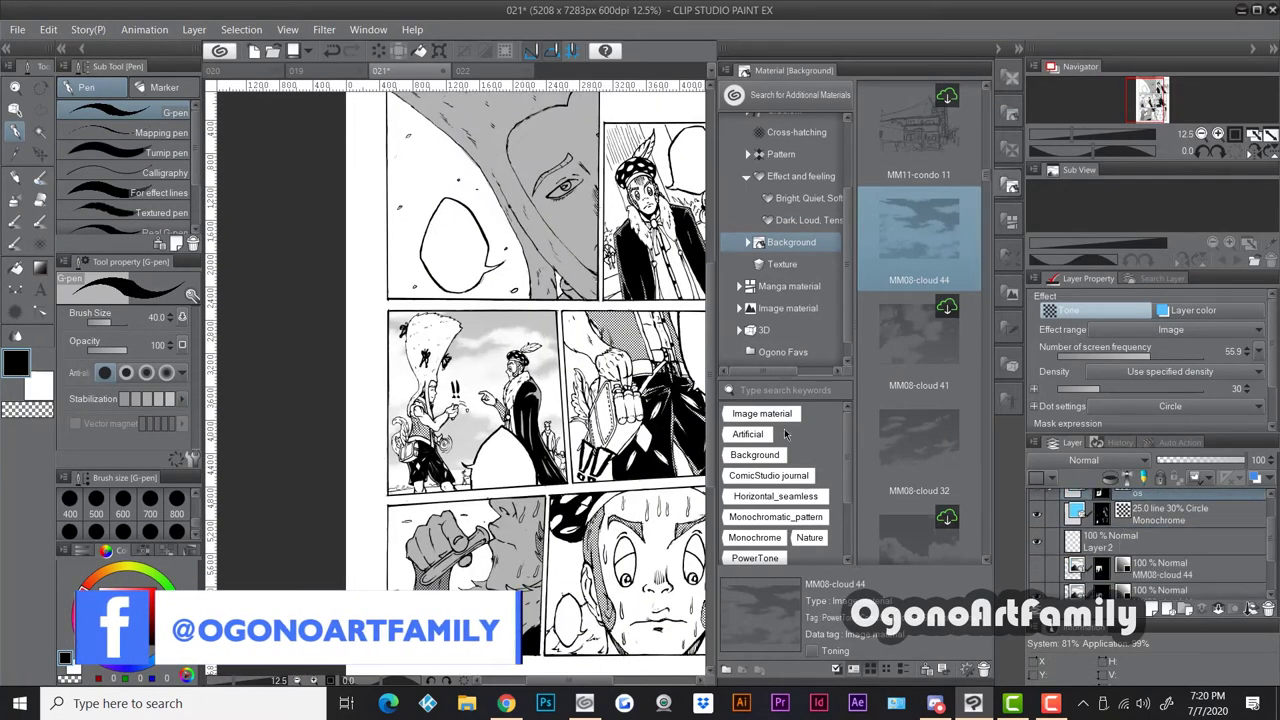
# Add the 25.0 line 15% Circle tone as a new layer and set its density to 74
pyautogui.press('w')
pyautogui.scroll(-1, 463, 384)
pyautogui.click(1037, 511)
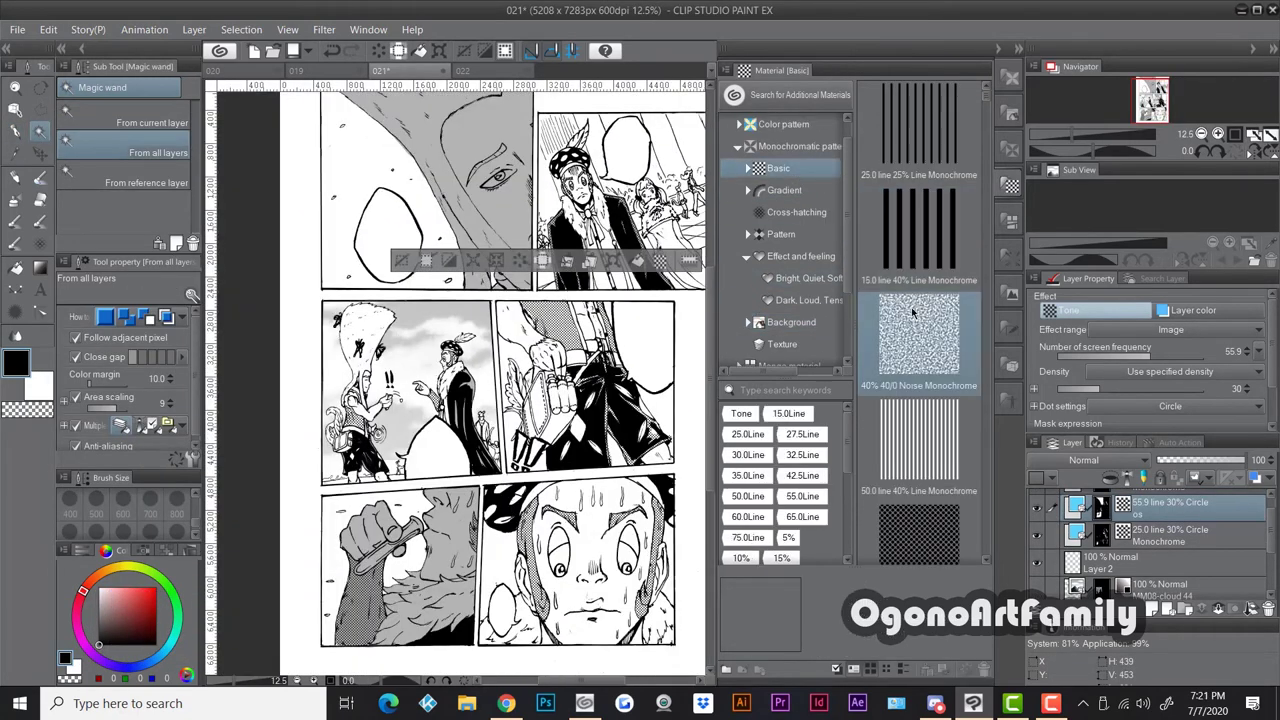
pyautogui.scroll(-2, 918, 290)
pyautogui.click(918, 440)
pyautogui.moveTo(1078, 389)
pyautogui.mouseDown()
pyautogui.moveTo(1188, 390)
pyautogui.moveTo(1164, 393)
pyautogui.mouseUp()
pyautogui.scroll(3, 322, 485)
# Paint a dotted skyline of buildings along the horizon of the middle-left panel with the G-pen at size 40
pyautogui.press('p')
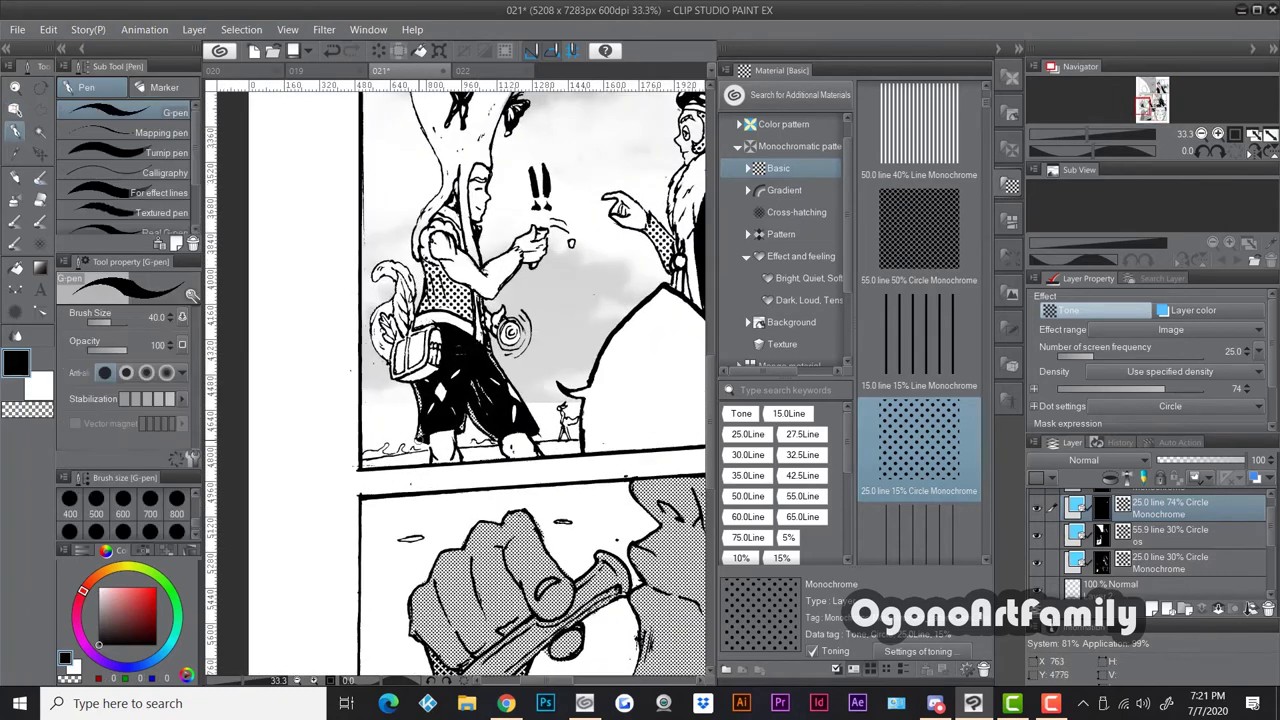
pyautogui.scroll(-1, 360, 450)
pyautogui.scroll(1, 366, 440)
pyautogui.moveTo(365, 448)
pyautogui.mouseDown()
pyautogui.moveTo(366, 418)
pyautogui.moveTo(415, 448)
pyautogui.mouseUp()
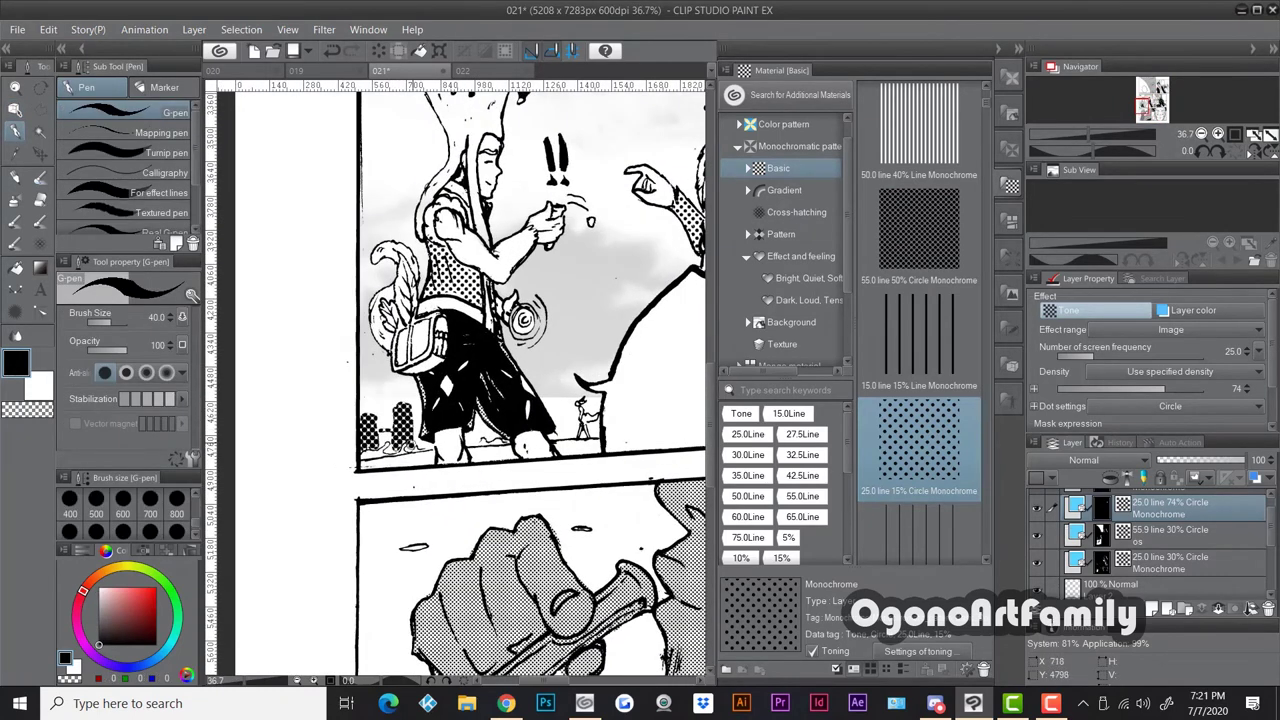
pyautogui.moveTo(556, 400)
pyautogui.mouseDown()
pyautogui.moveTo(566, 436)
pyautogui.moveTo(586, 436)
pyautogui.mouseUp()
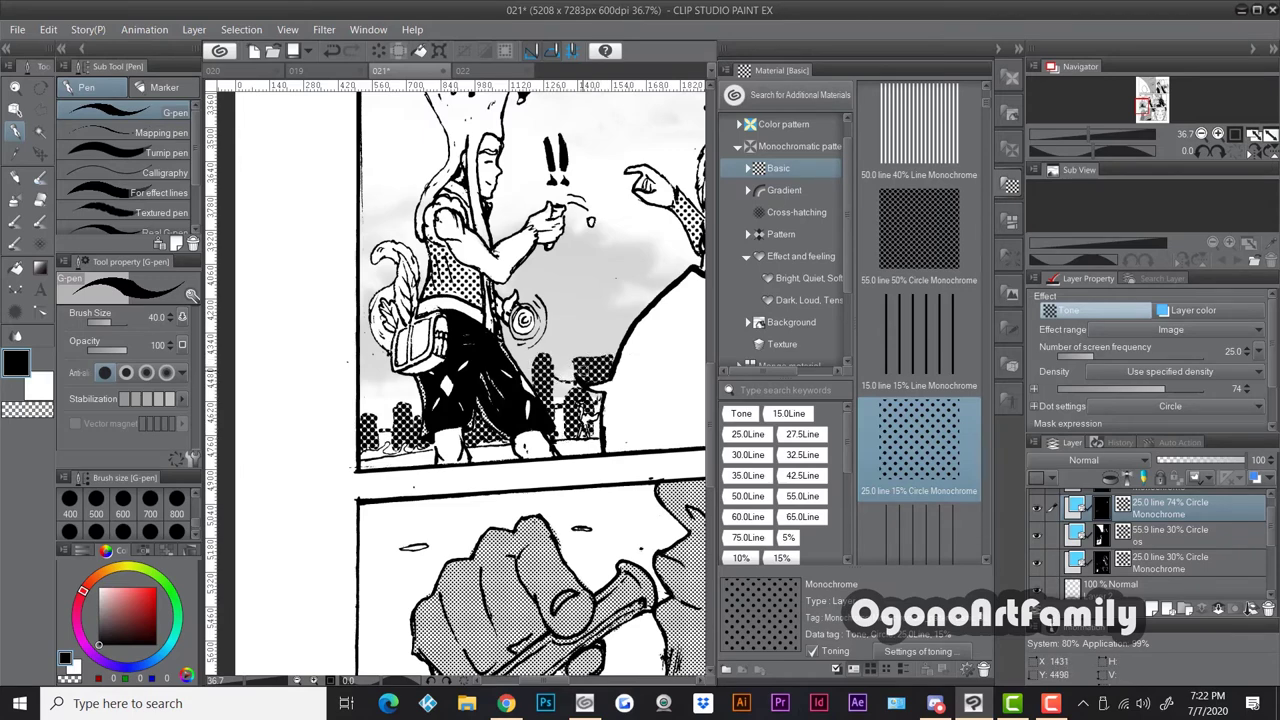
pyautogui.scroll(-2, 614, 253)
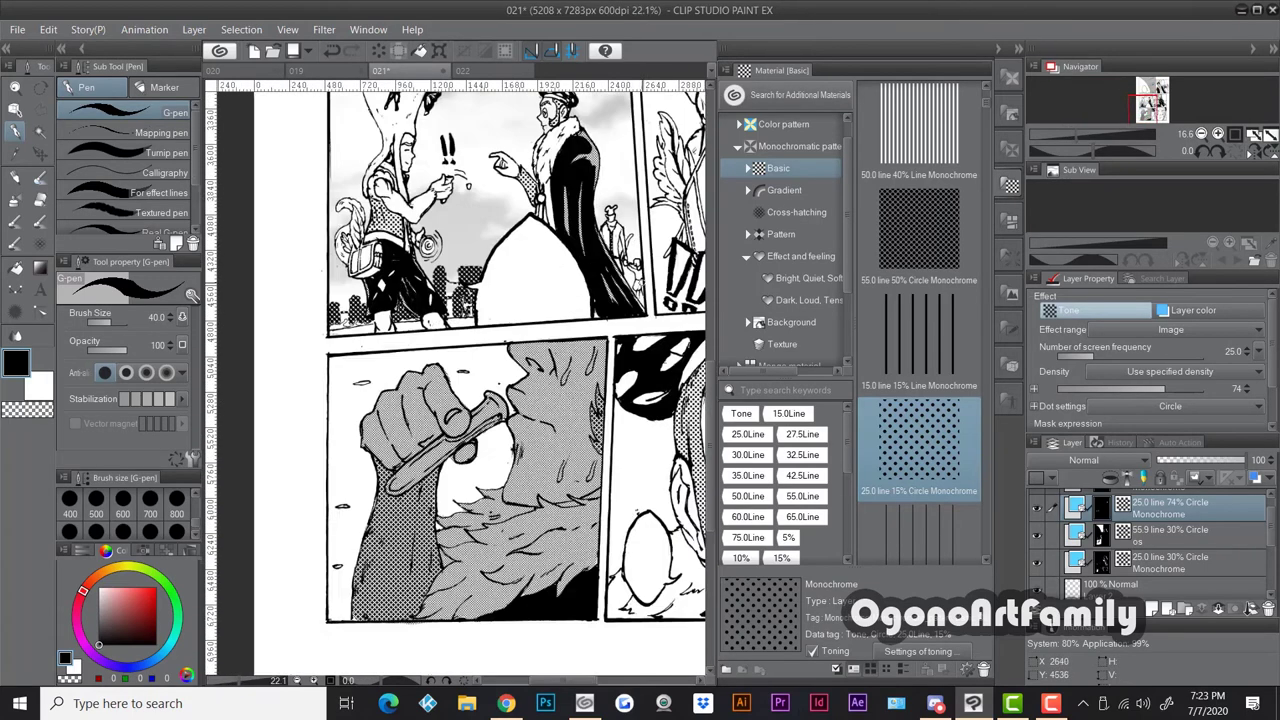
pyautogui.scroll(-5, 632, 197)
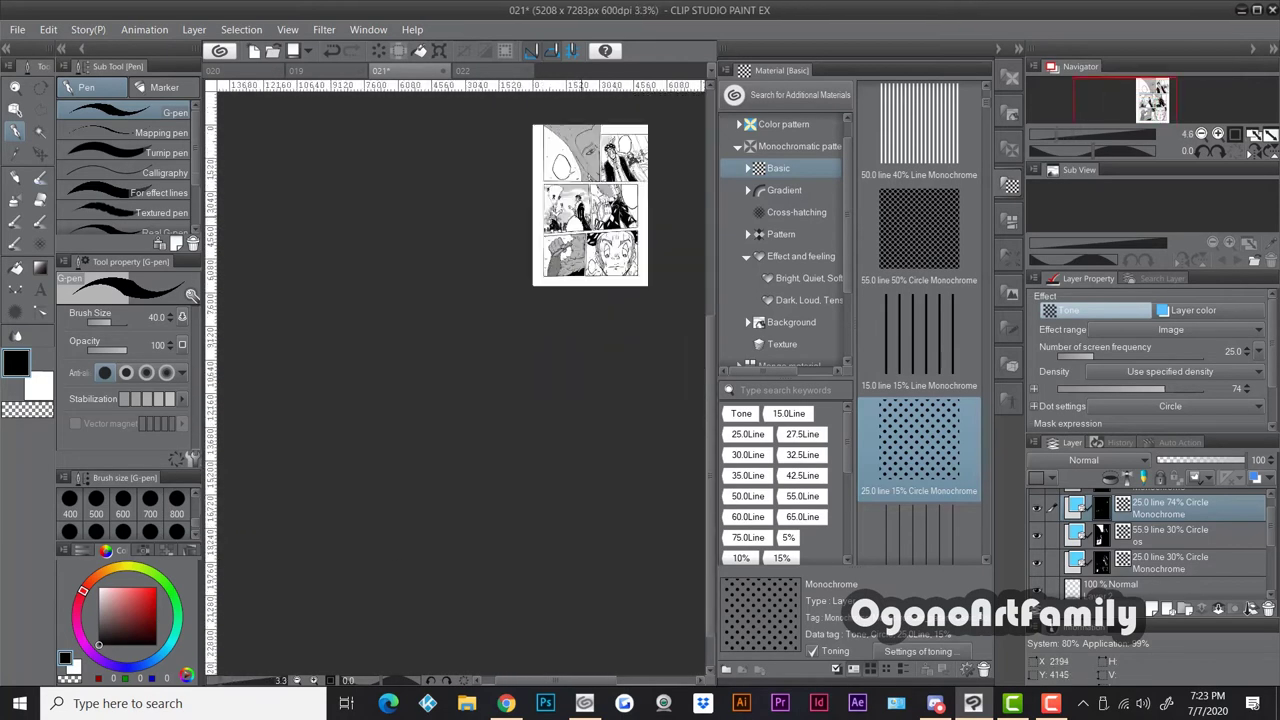
# Retouch the forearm's line art in the middle-right panel on layer 021 with the Hard eraser at size 30 and the G-pen at size 20
pyautogui.scroll(3, 660, 175)
pyautogui.scroll(5, 585, 205)
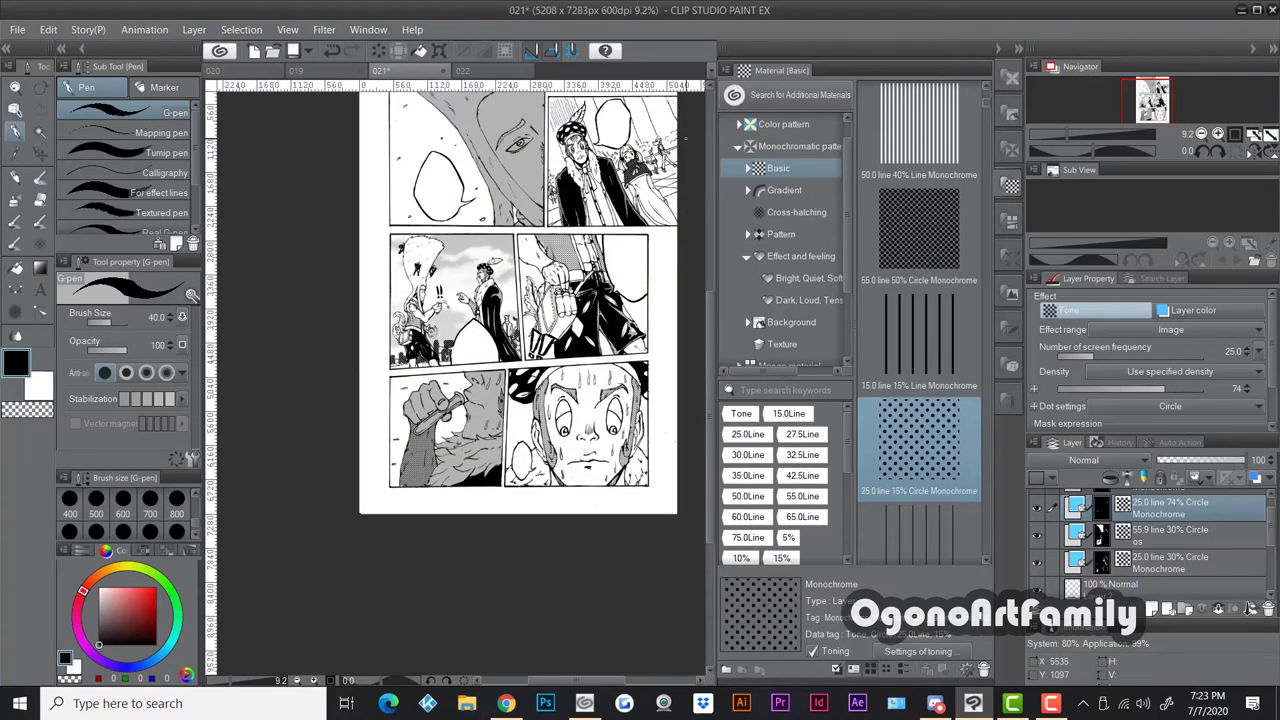
pyautogui.scroll(4, 590, 185)
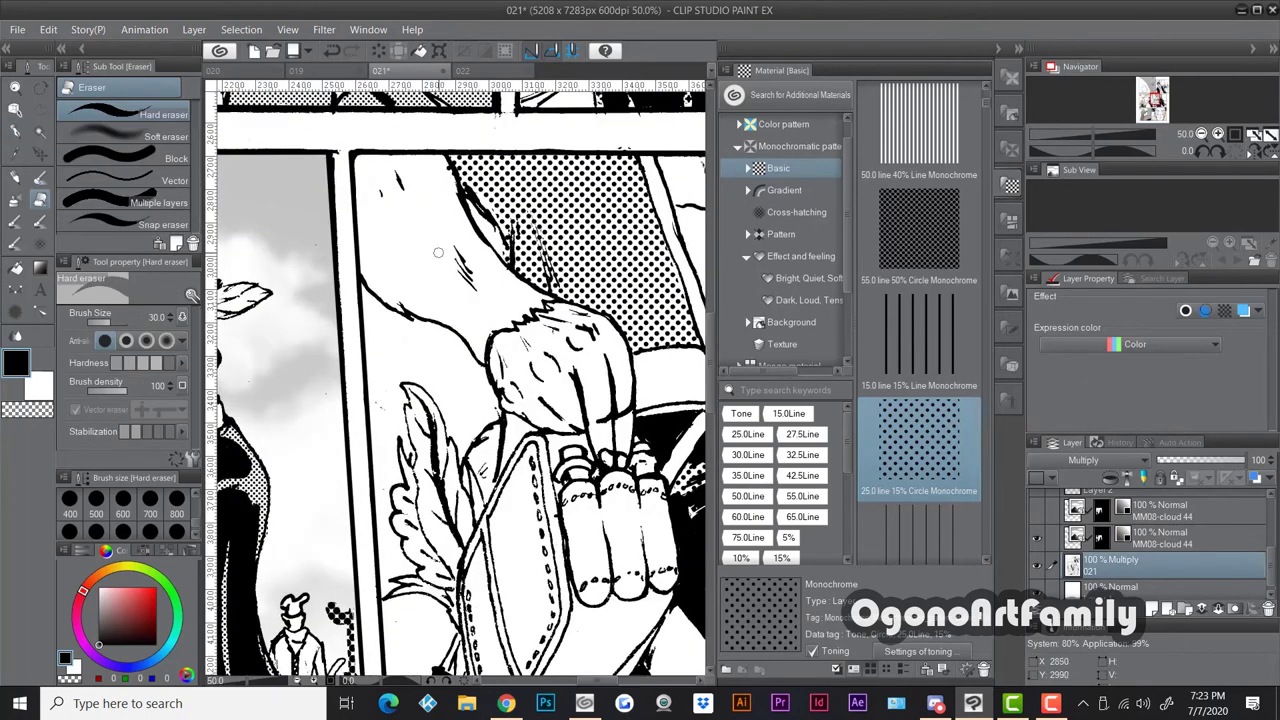
pyautogui.moveTo(424, 166); pyautogui.dragTo(476, 233)
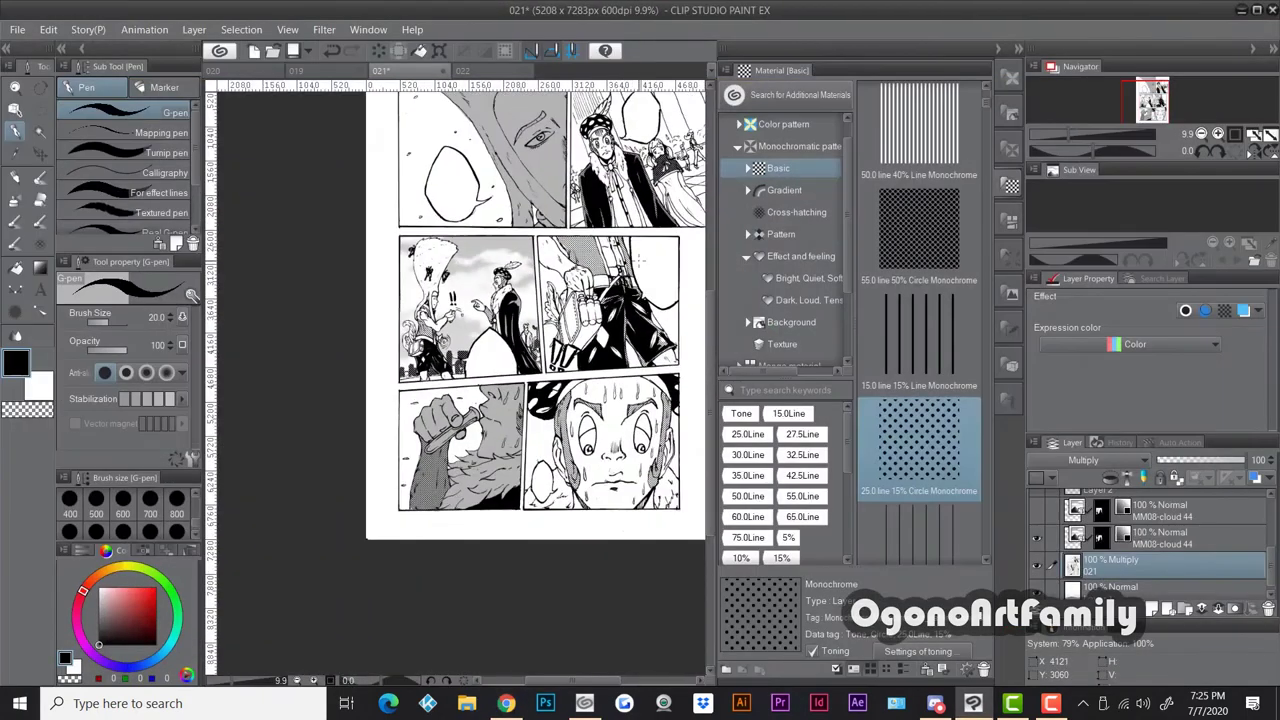
# Review the toned middle and lower panels up close and as part of the whole page
pyautogui.scroll(2, 455, 370)
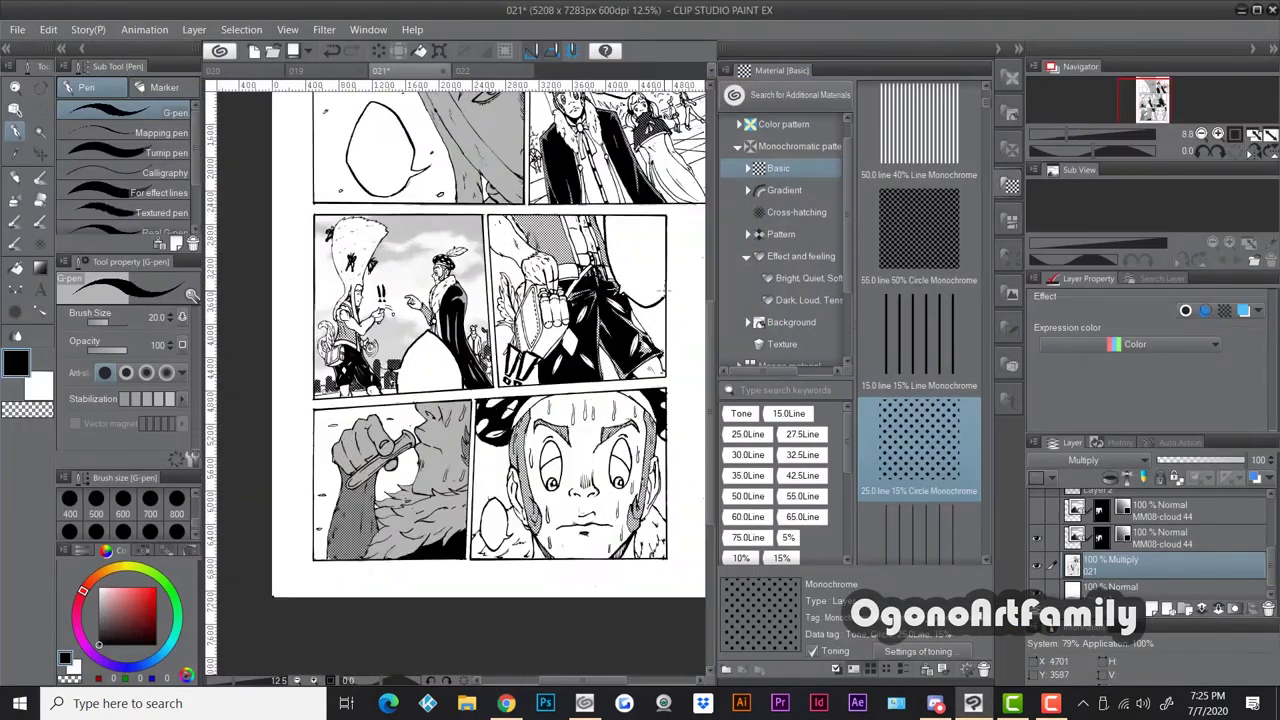
pyautogui.scroll(3, 642, 268)
pyautogui.scroll(-3, 642, 268)
pyautogui.scroll(1, 553, 241)
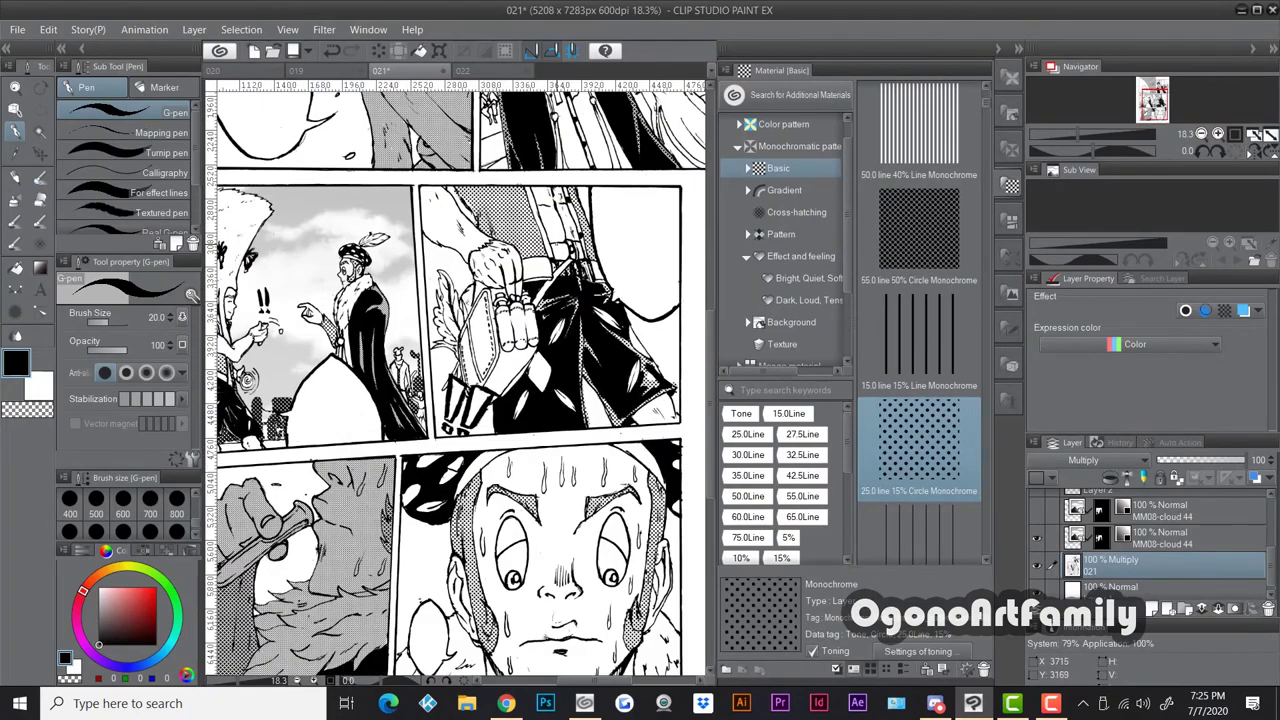
pyautogui.scroll(-2, 455, 370)
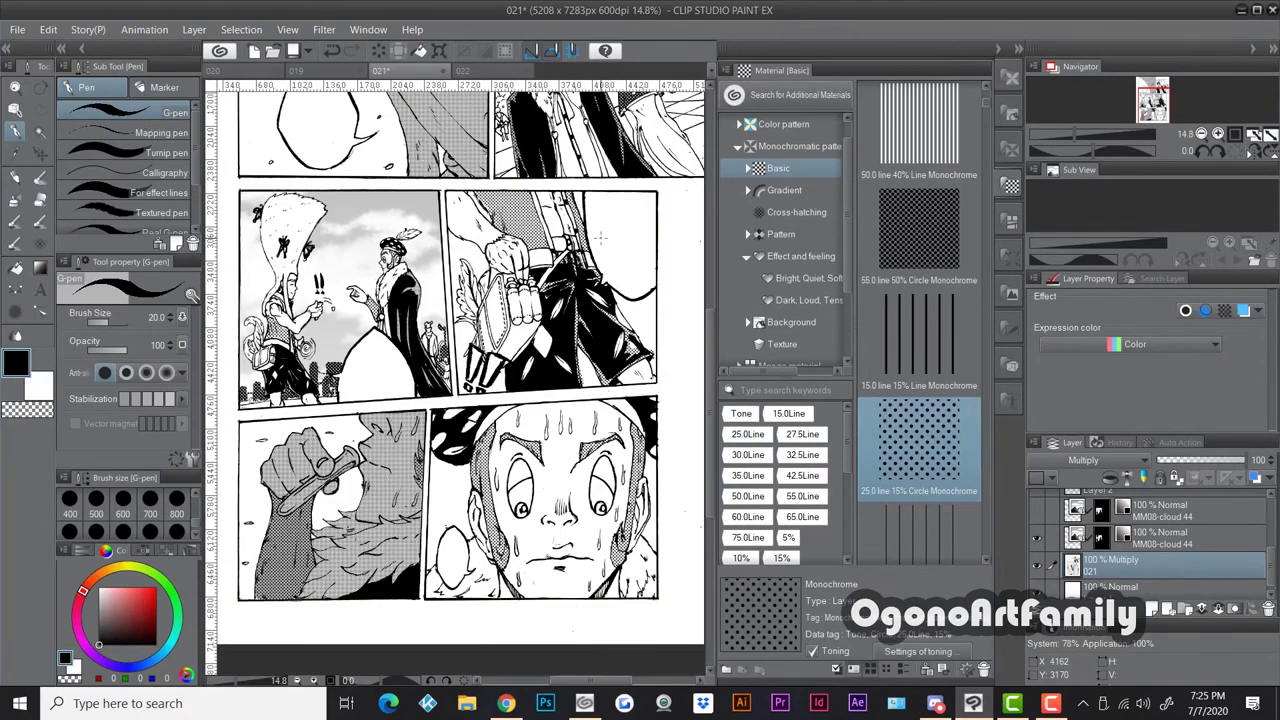
pyautogui.scroll(-1, 668, 296)
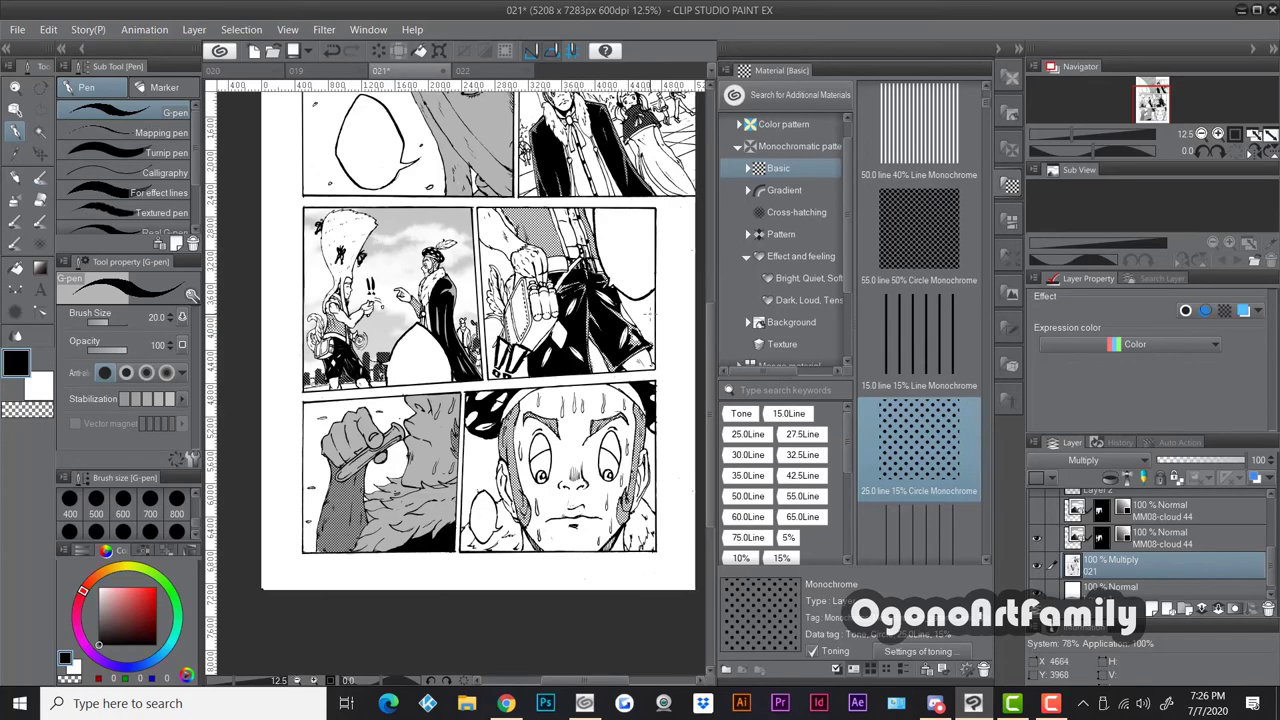
pyautogui.scroll(-1, 648, 313)
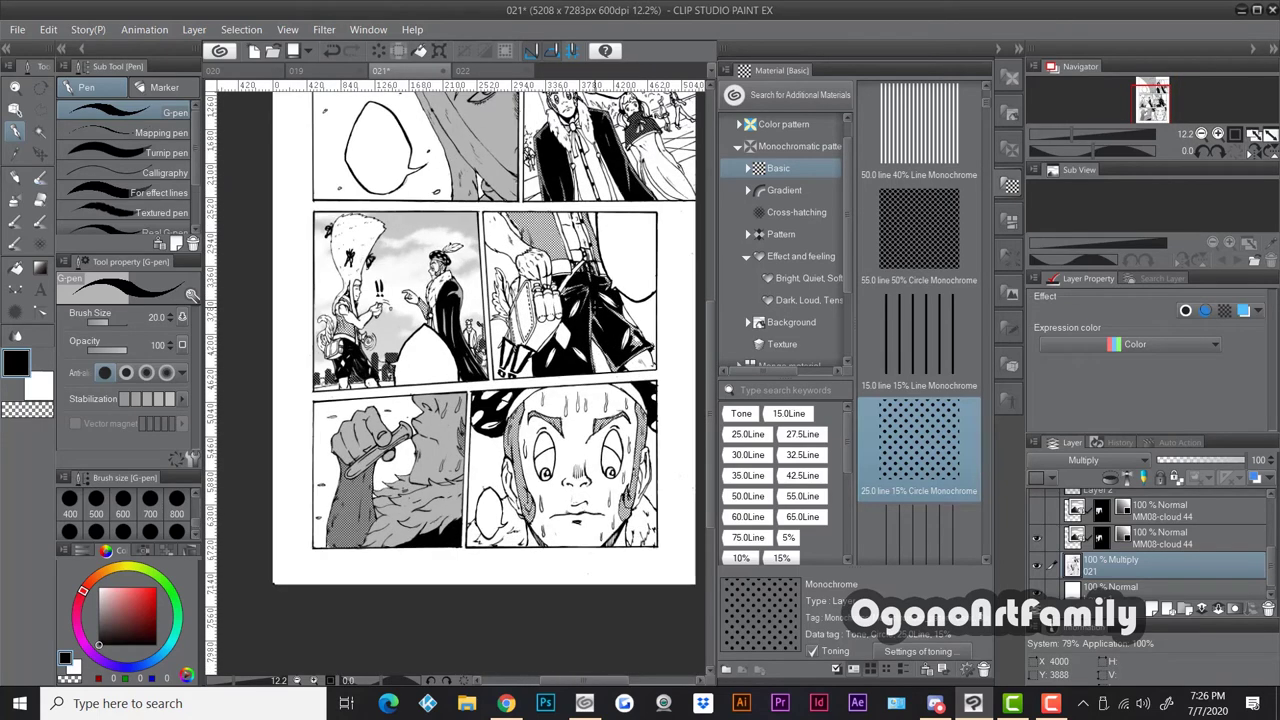
pyautogui.scroll(-3, 599, 307)
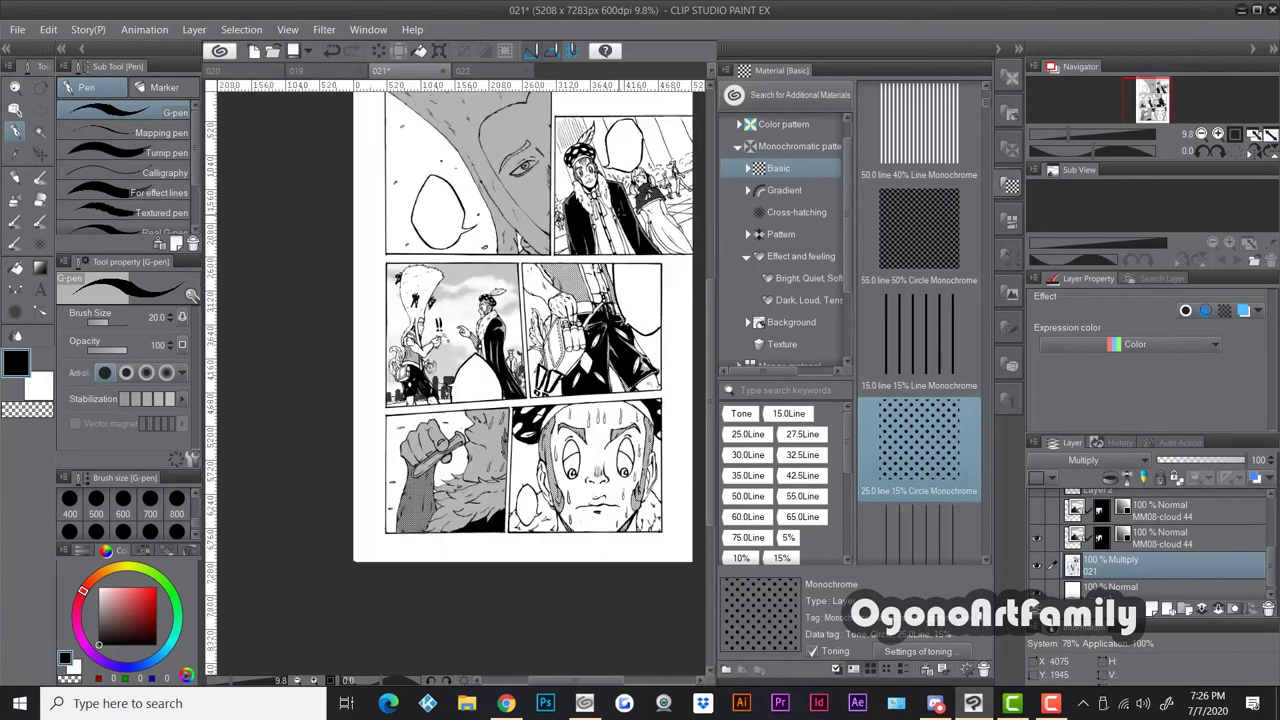
# Compare page 021 with the neighbouring open pages 019 and 022, ending back on page 021
pyautogui.scroll(1, 598, 251)
pyautogui.click(300, 70)
pyautogui.click(405, 70)
pyautogui.click(464, 71)
pyautogui.click(410, 71)
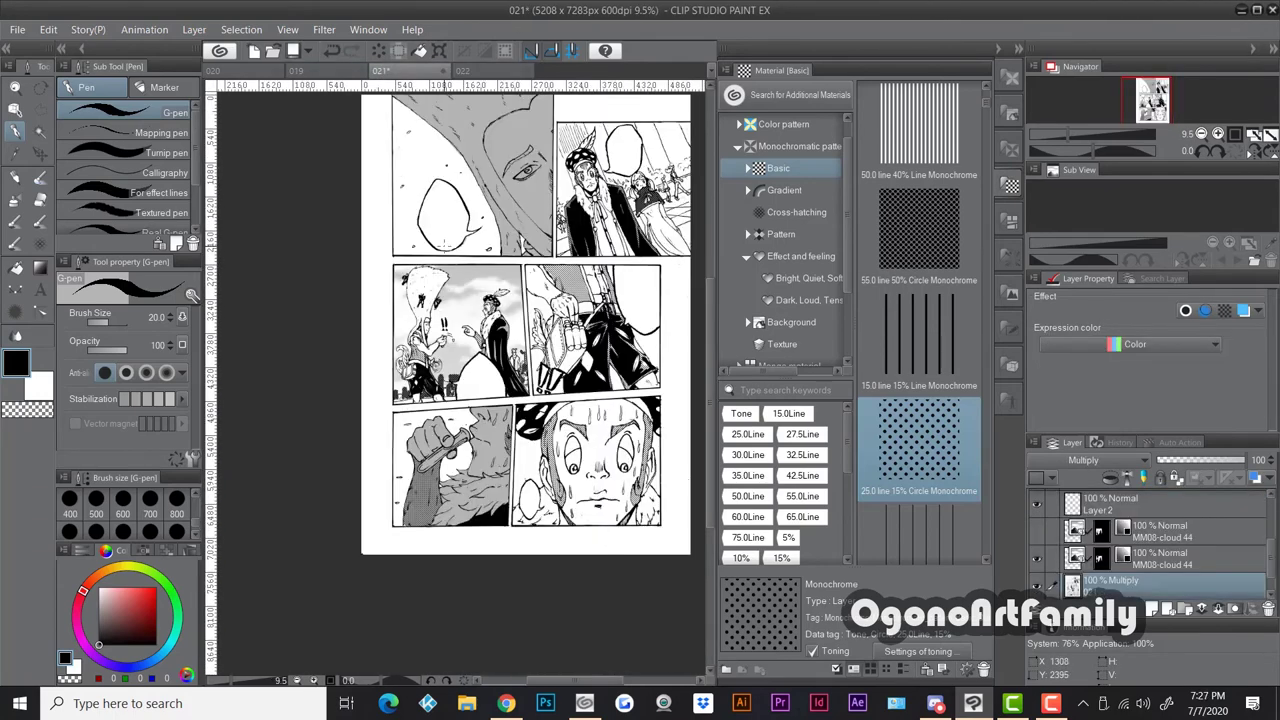
# Select the empty background of the middle-right panel with the Magic wand set to refer to all layers
pyautogui.moveTo(446, 244); pyautogui.dragTo(404, 210)
pyautogui.press('w')
pyautogui.scroll(2, 550, 332)
pyautogui.click(652, 310)
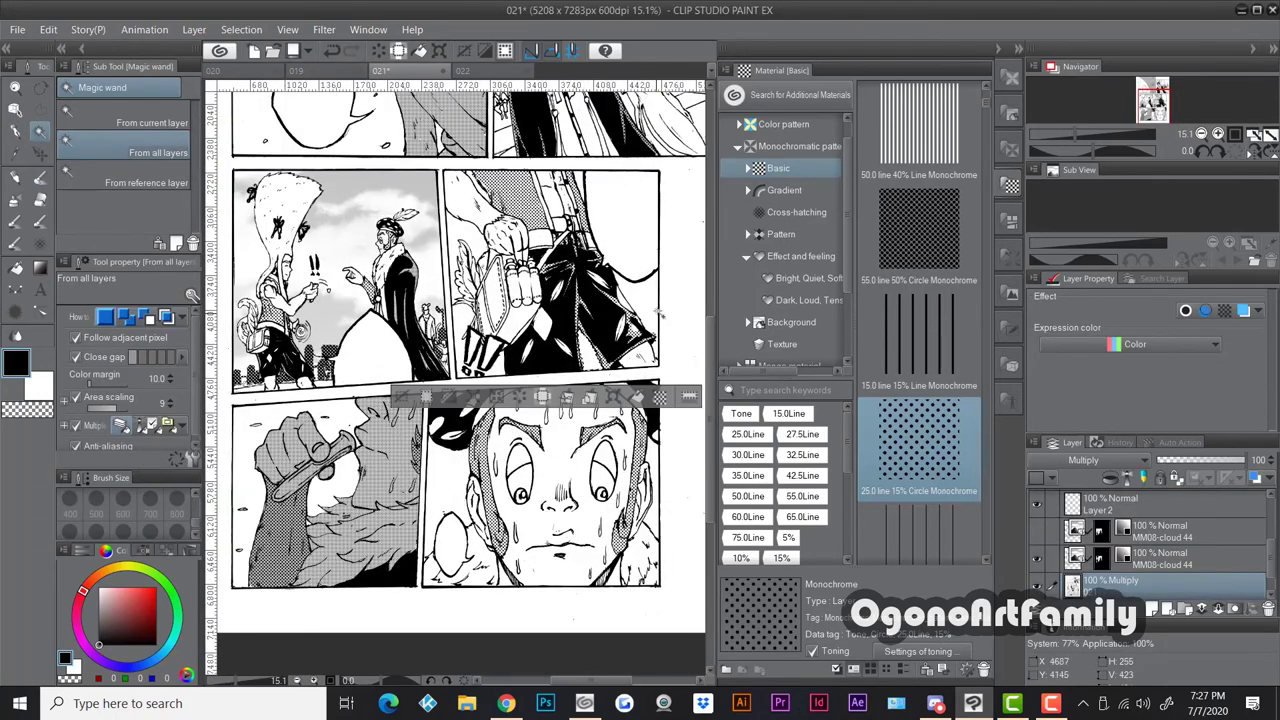
pyautogui.scroll(-1, 460, 320)
# Browse the texture, cross-hatching and effect materials, and add the Beta flash 01 effect line to the selected panel background as a new layer
pyautogui.click(796, 212)
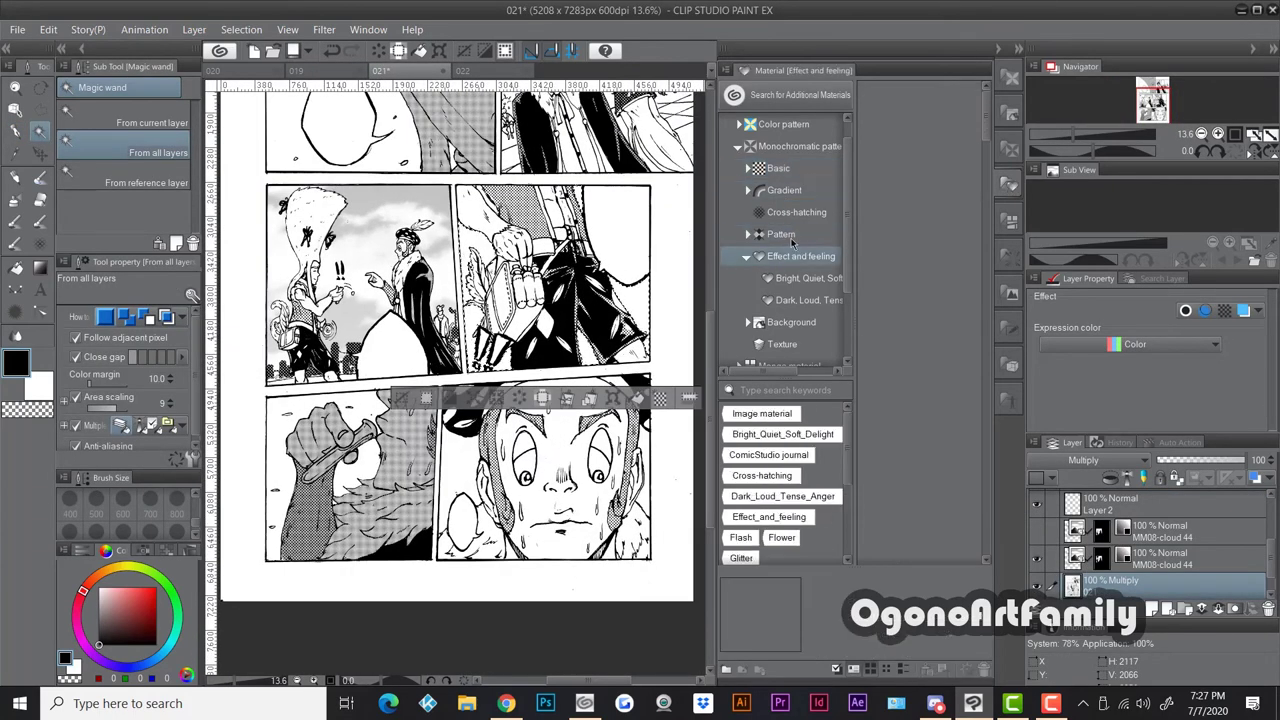
pyautogui.click(783, 343)
pyautogui.scroll(-5, 899, 416)
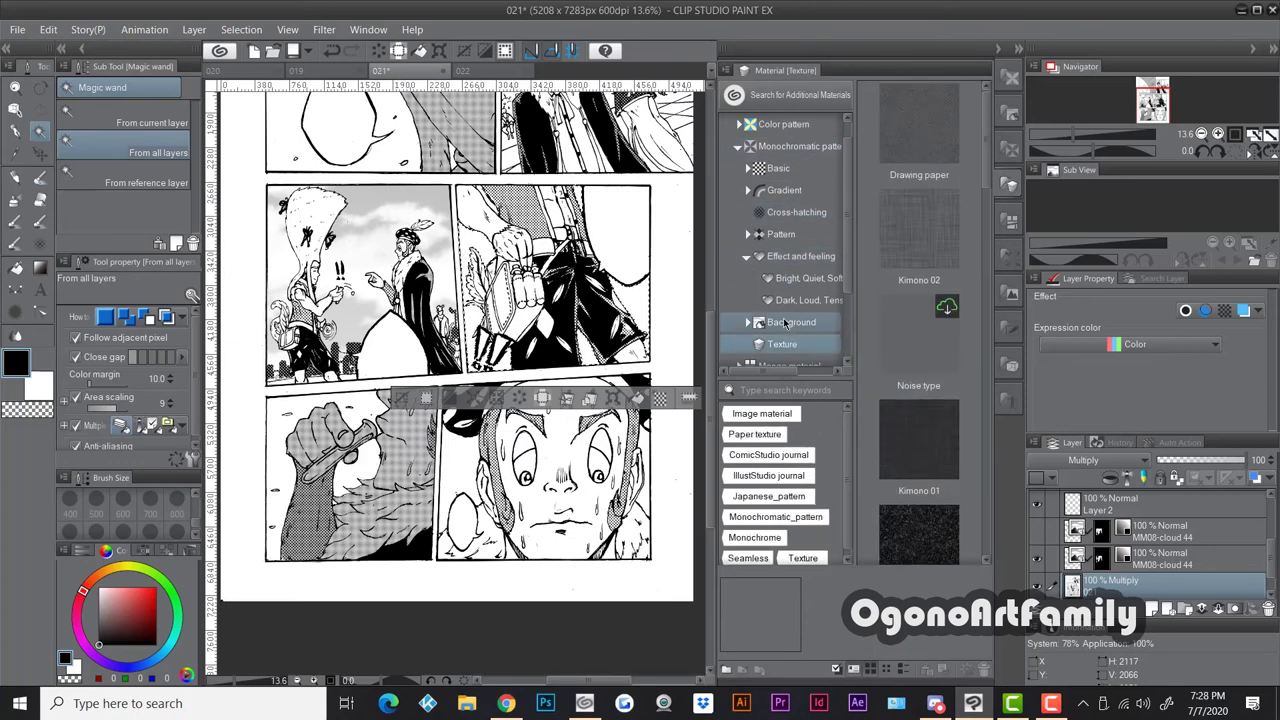
pyautogui.click(781, 212)
pyautogui.click(795, 256)
pyautogui.scroll(-4, 770, 260)
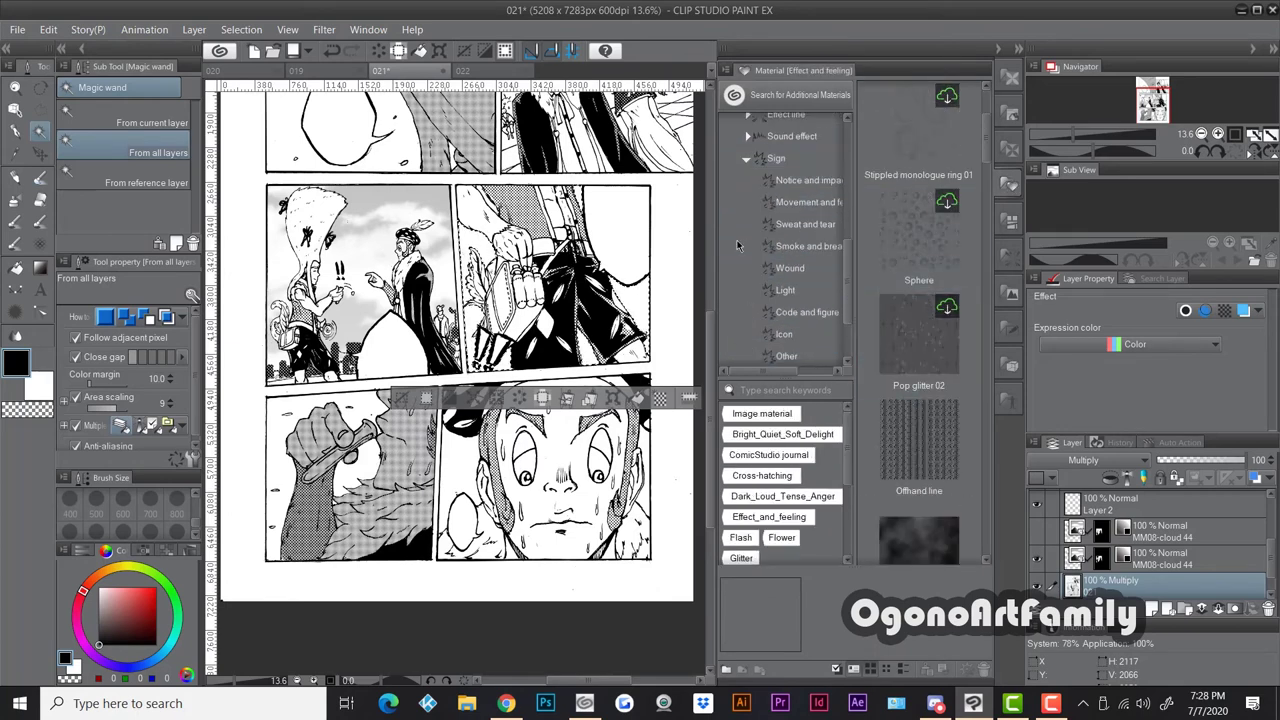
pyautogui.click(795, 350)
pyautogui.moveTo(919, 446); pyautogui.dragTo(525, 300)
# Reposition and resize the Beta flash 01 burst around the figure in the middle-right panel, and undo the last change
pyautogui.moveTo(373, 461); pyautogui.dragTo(425, 388)
pyautogui.scroll(1, 588, 323)
pyautogui.scroll(-2, 270, 234)
pyautogui.moveTo(357, 126); pyautogui.dragTo(390, 157)
pyautogui.scroll(3, 464, 310)
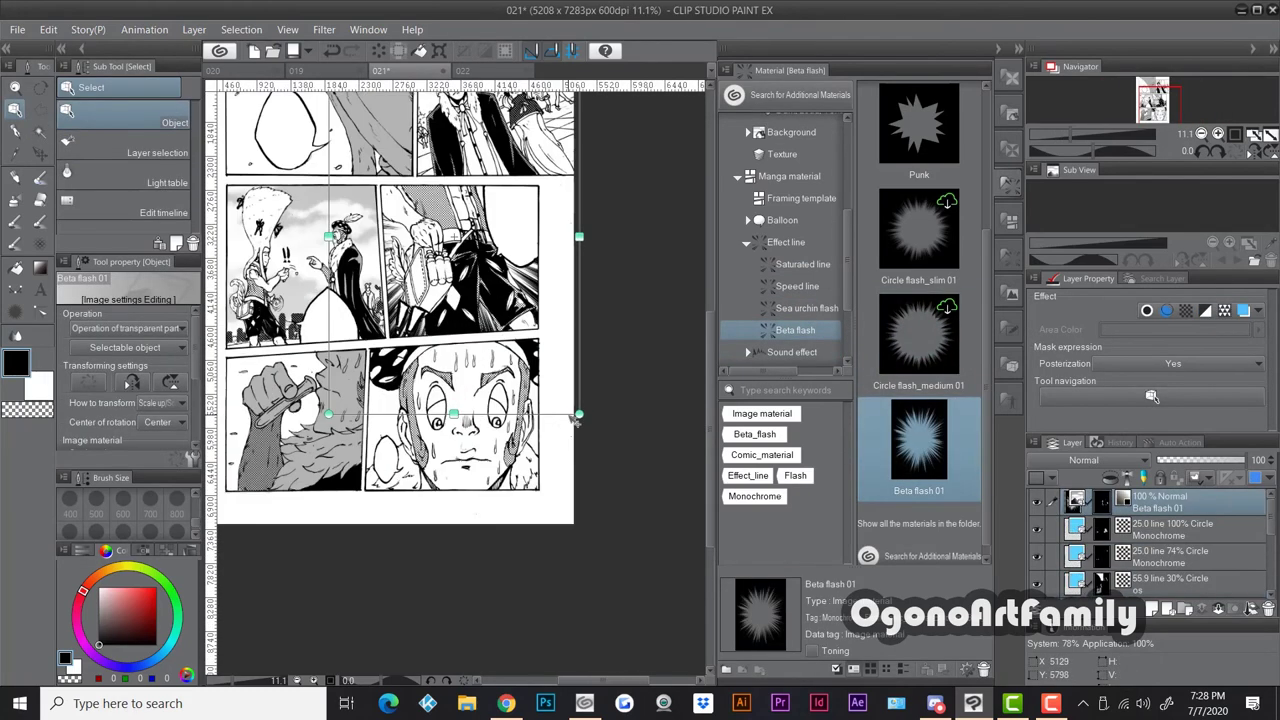
pyautogui.scroll(-1, 560, 400)
pyautogui.scroll(2, 447, 443)
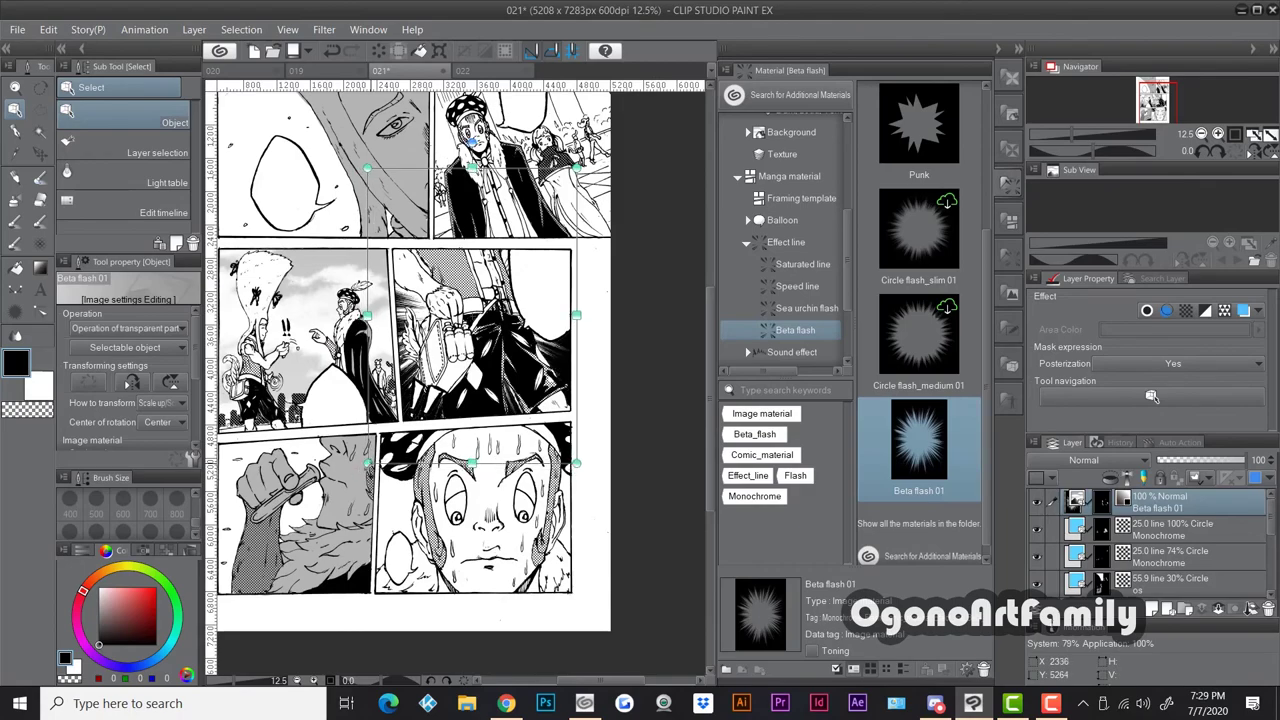
pyautogui.click(48, 29)
pyautogui.click(65, 52)
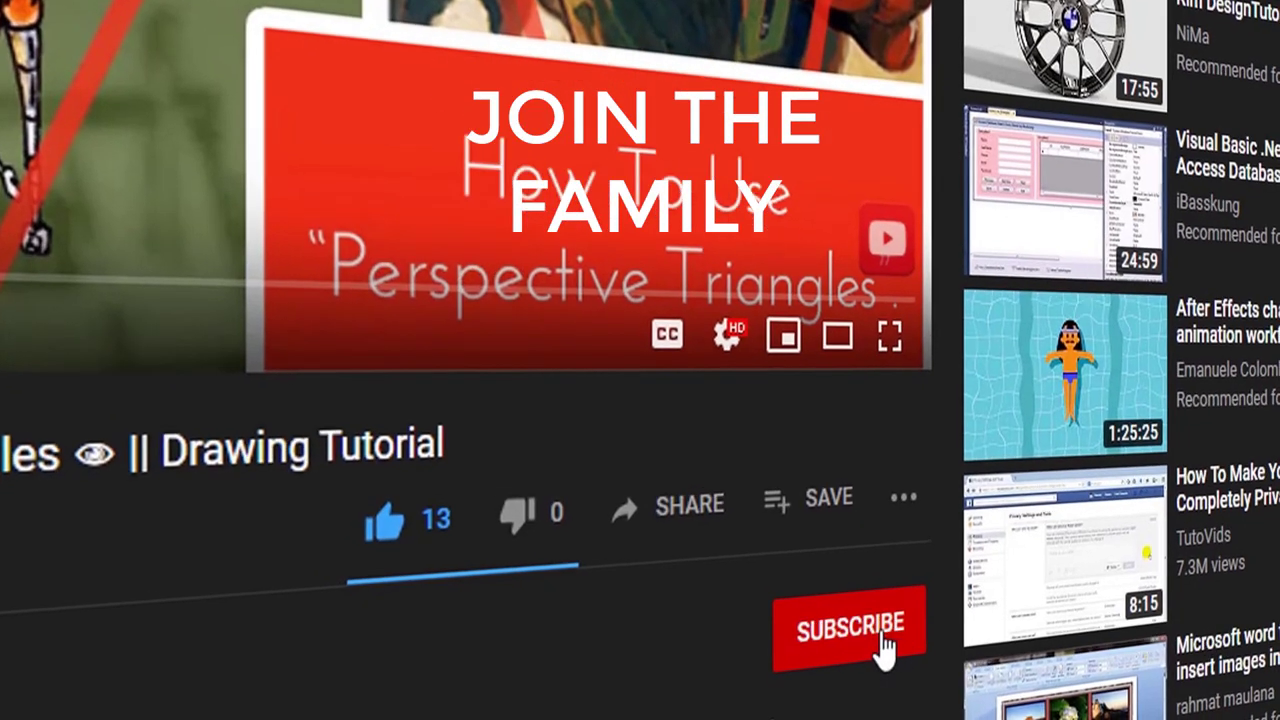
pyautogui.click(875, 632)
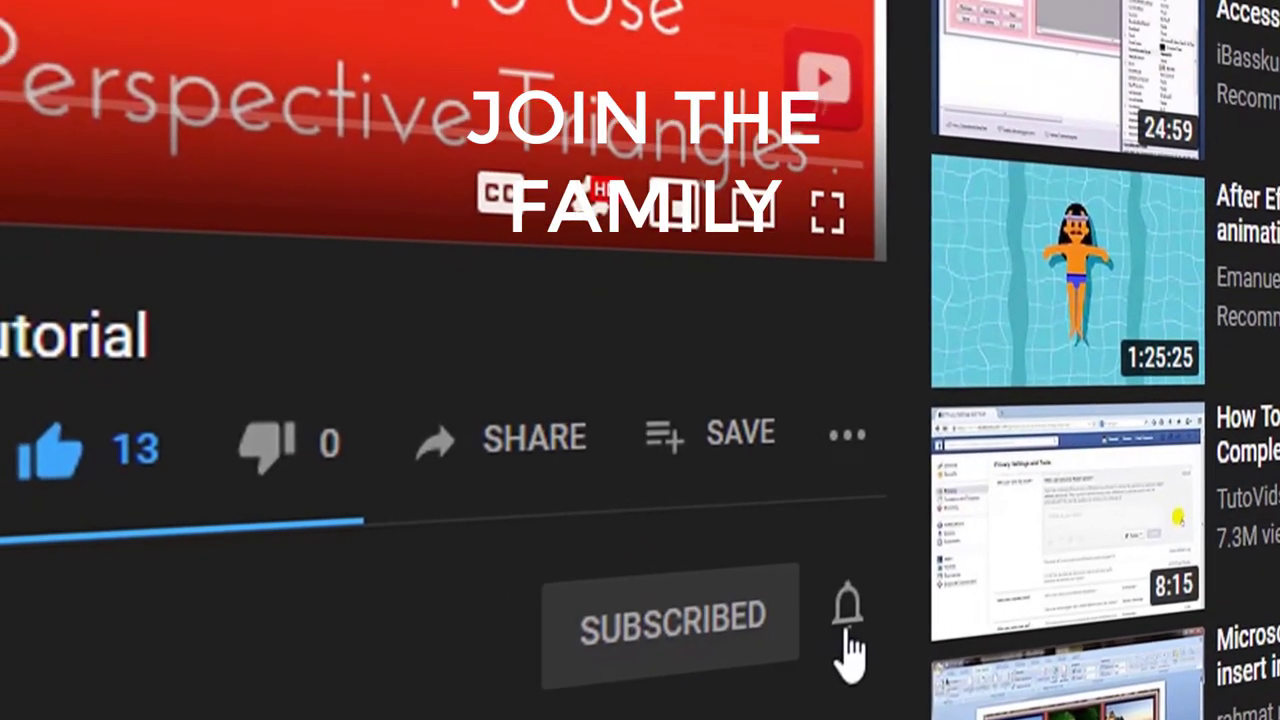
pyautogui.click(869, 613)
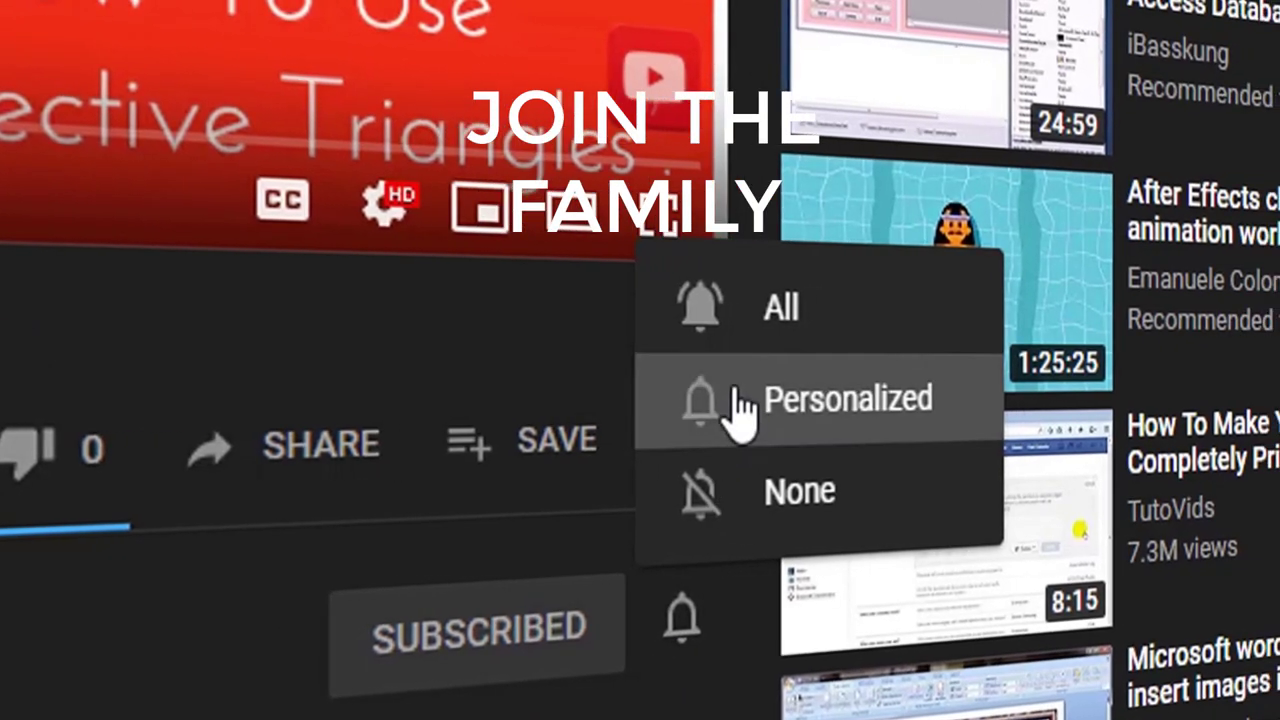
pyautogui.click(840, 312)
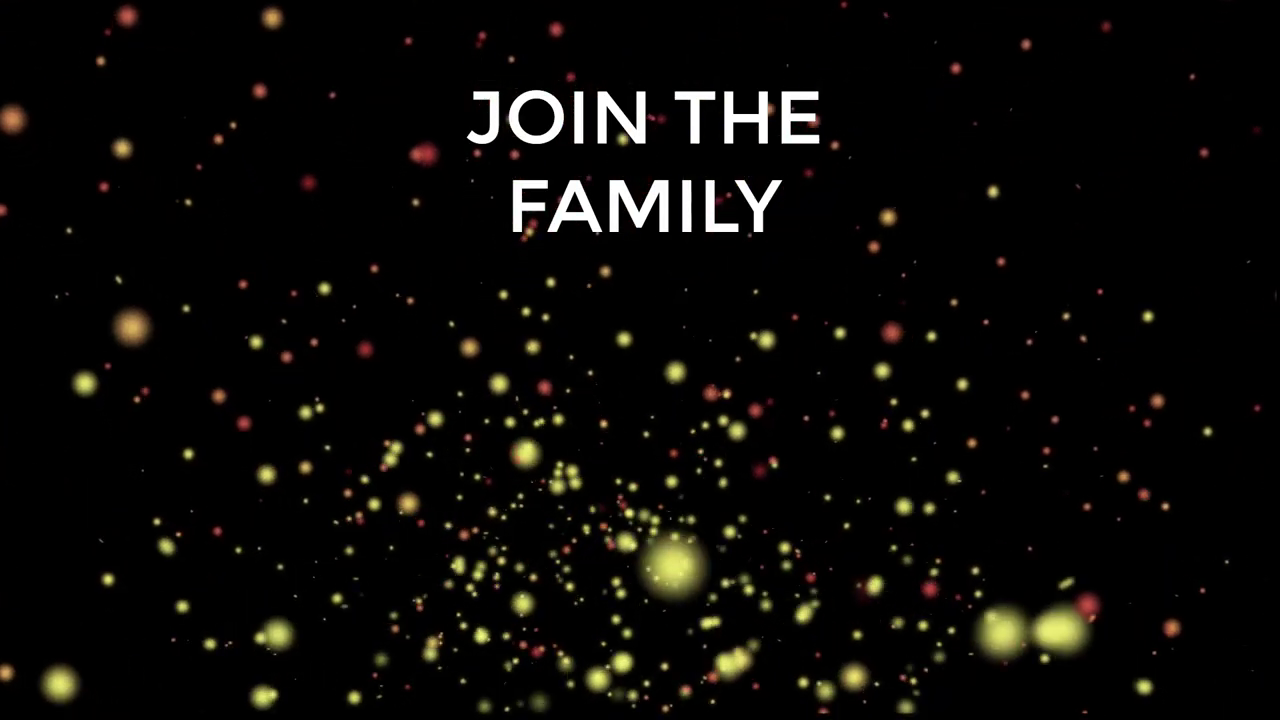